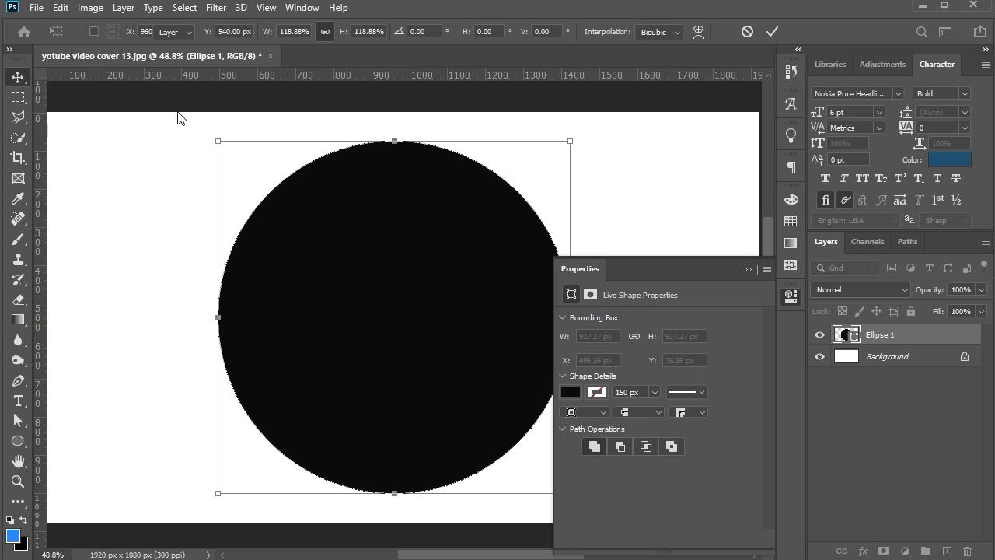
Commit the circle's resize and recolour its fill to dark grey #414141
key(Return)
click(748, 269)
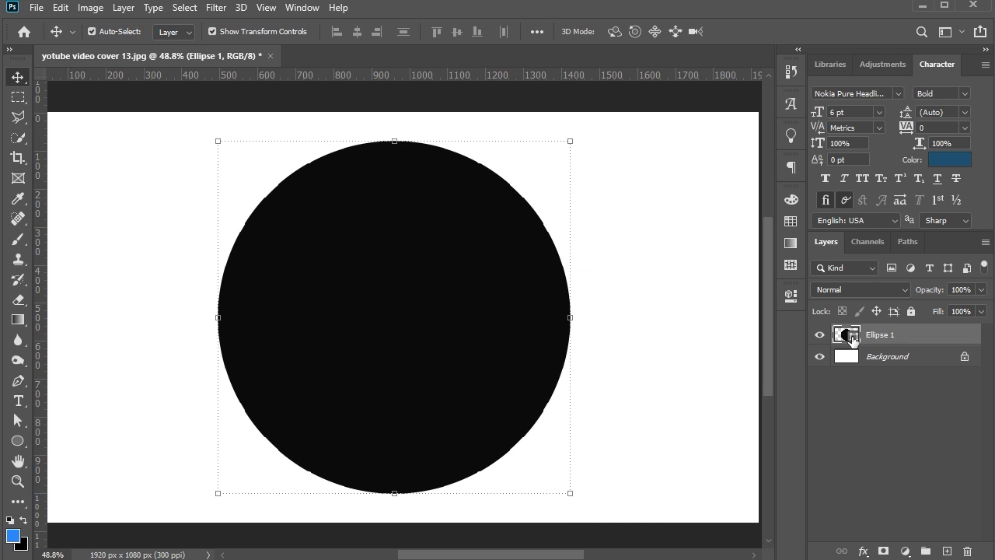
double_click(858, 340)
click(464, 99)
drag(586, 267, 585, 257)
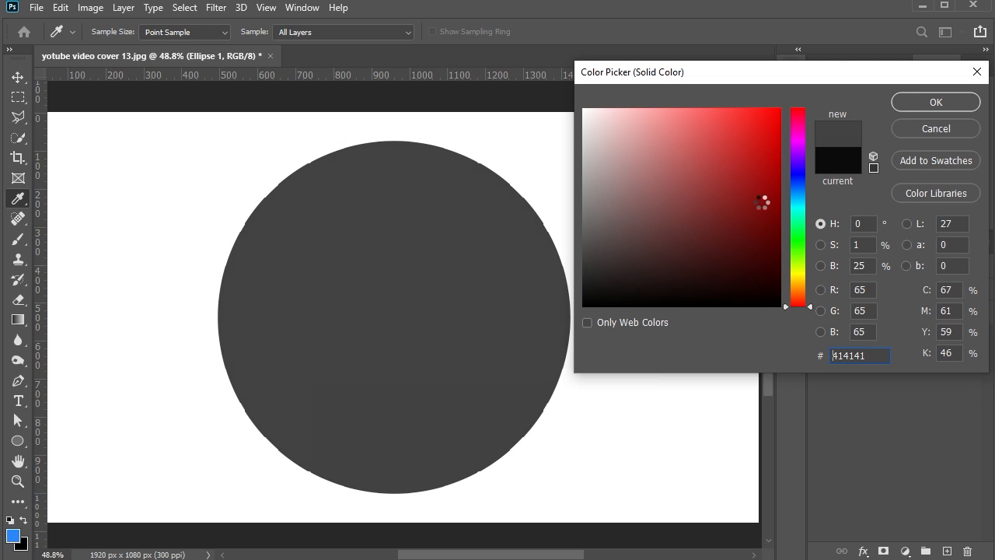
click(910, 97)
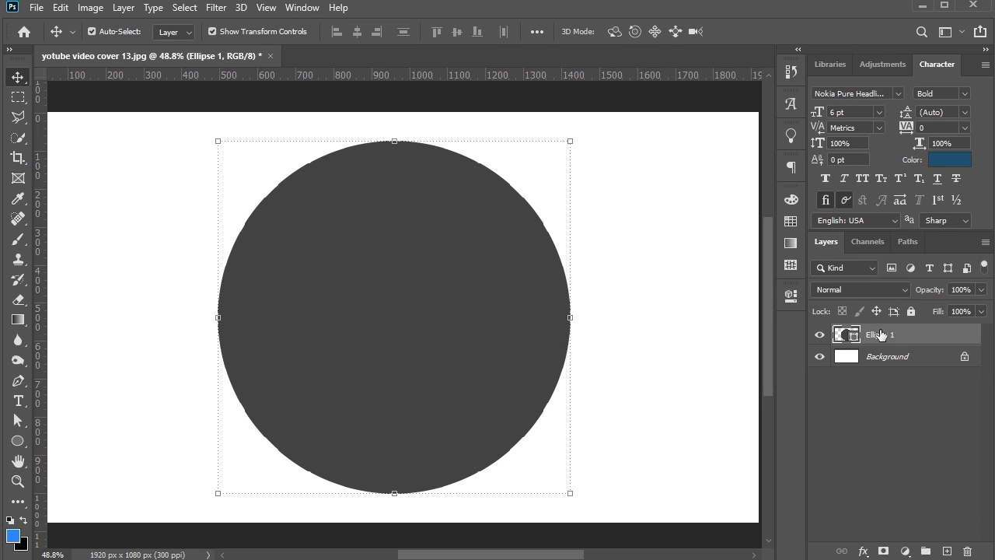
Rasterize the Ellipse 1 layer and enlarge the circle to 110.10% about its centre
right_click(881, 334)
click(722, 234)
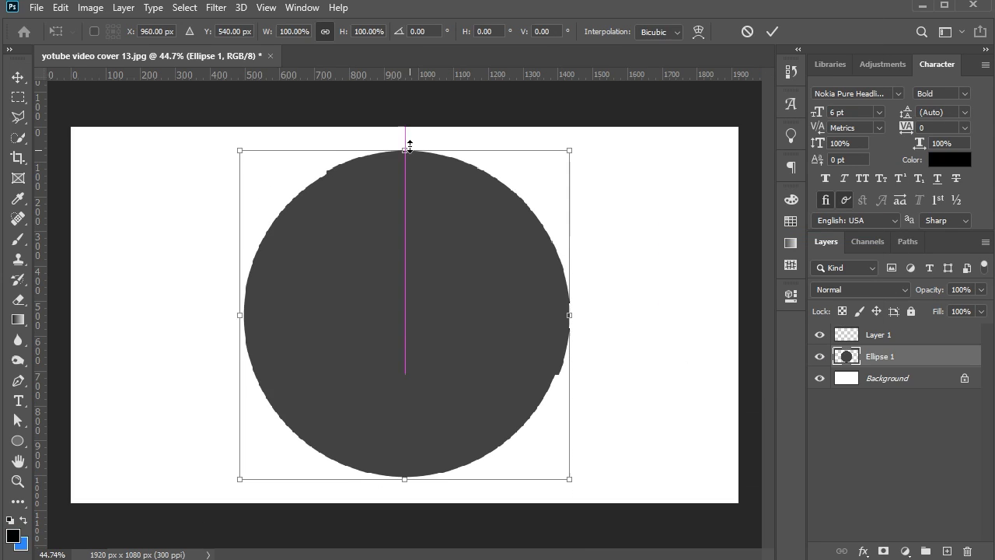
drag(409, 142, 413, 138)
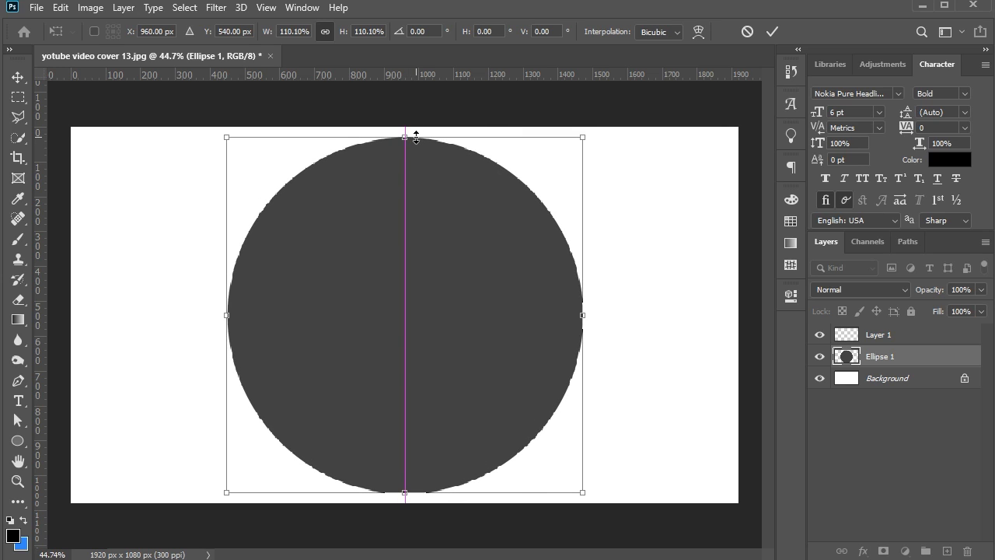
key(Return)
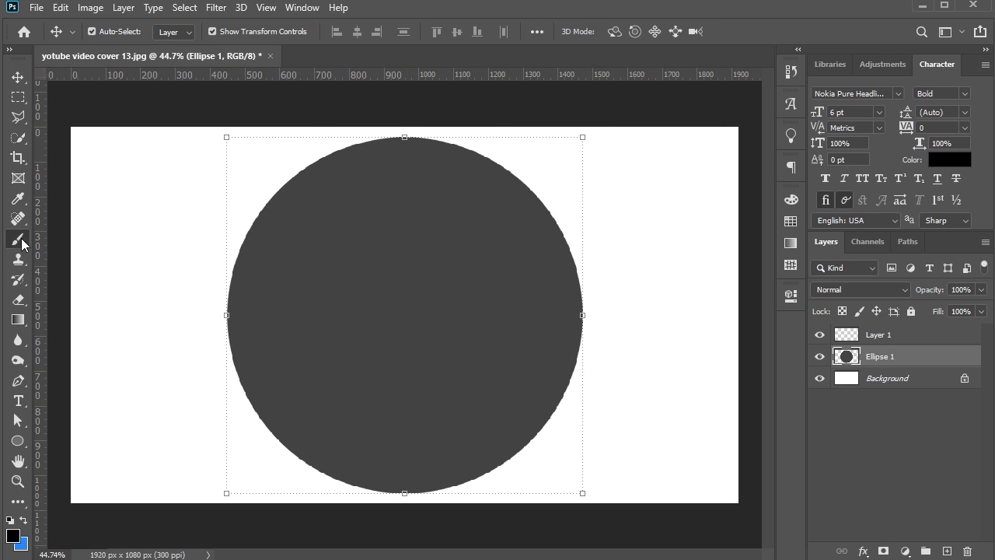
Brush black 15 px radial lines on Layer 1 along an 8-segment Mandala symmetry scaled to 141.87%
click(22, 244)
key(alt+bracketright)
click(703, 32)
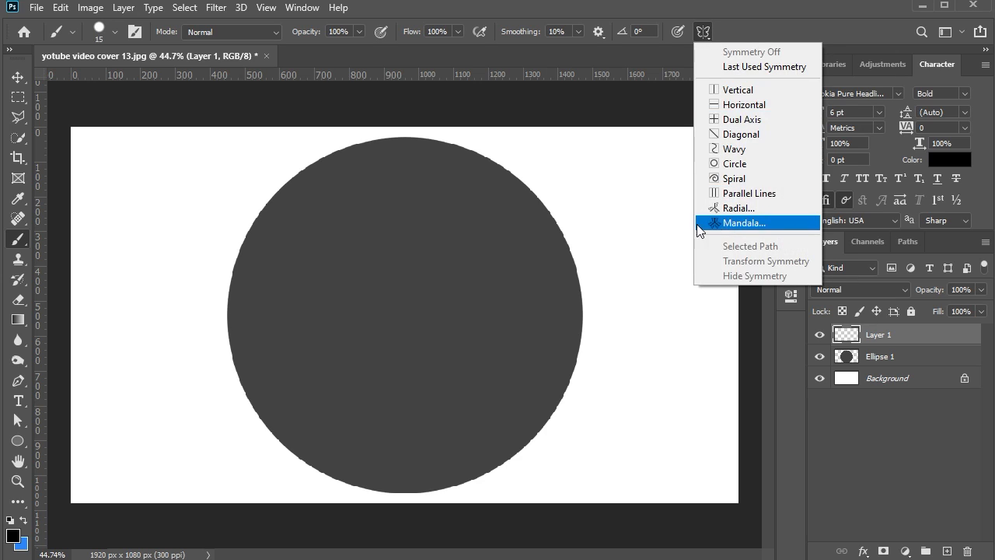
click(735, 223)
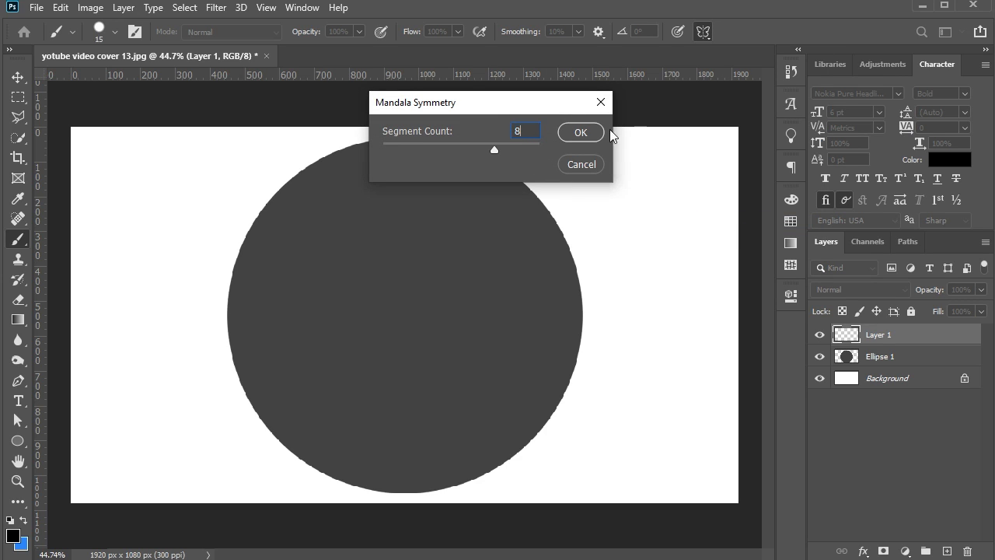
click(576, 132)
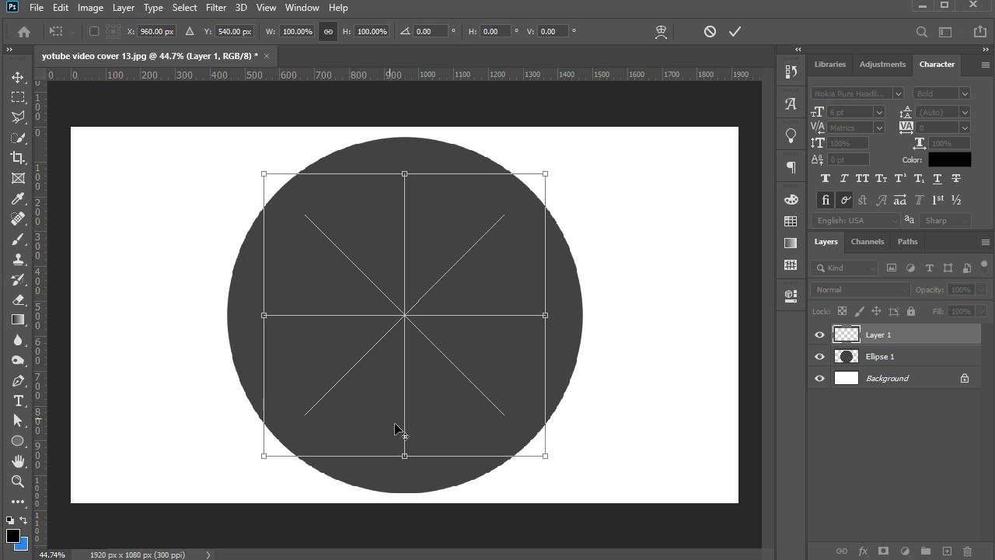
drag(405, 458, 405, 514)
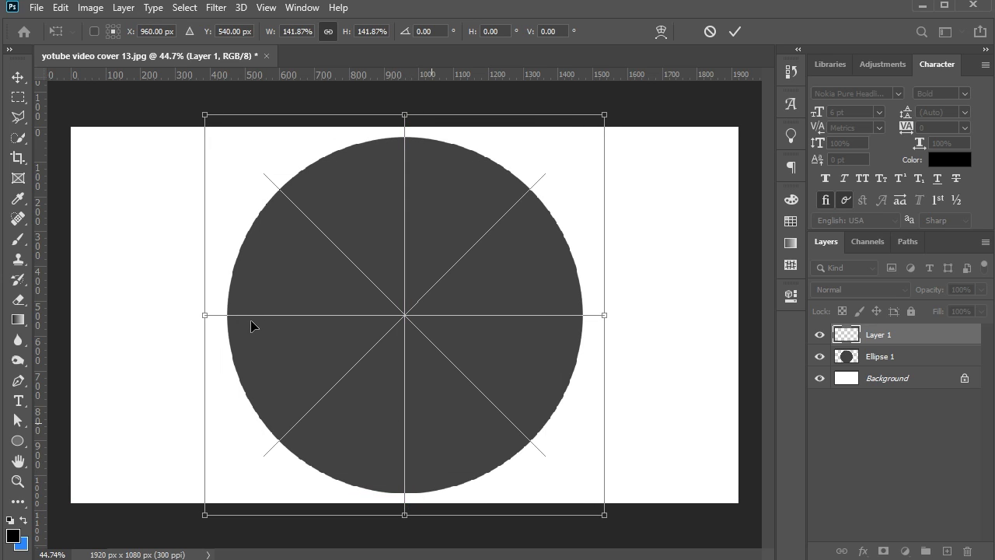
key(Return)
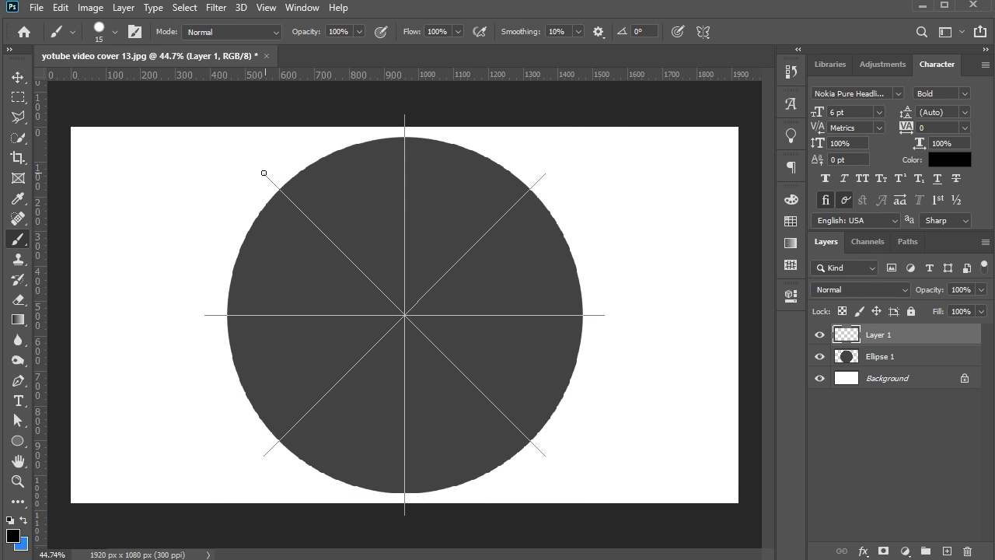
shift+click(404, 315)
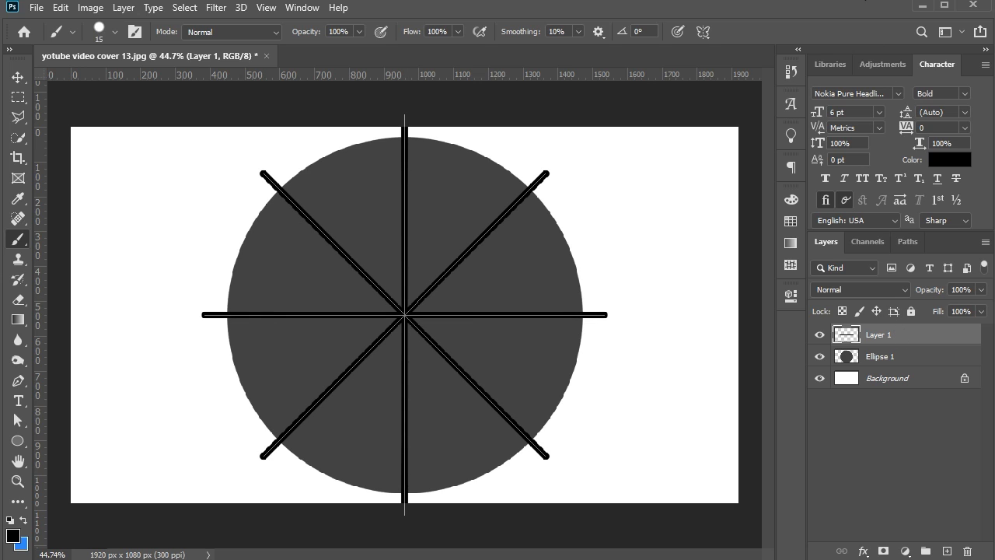
Cut the radial lines out of the circle using Layer 1's pixel selection, removing Layer 1 and turning symmetry off
right_click(854, 339)
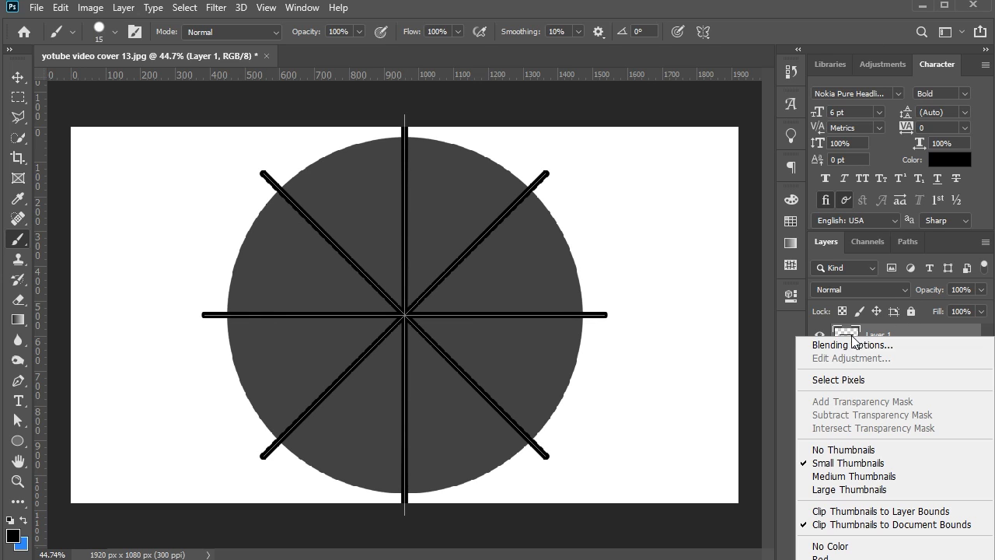
click(849, 382)
drag(878, 336, 967, 551)
key(Delete)
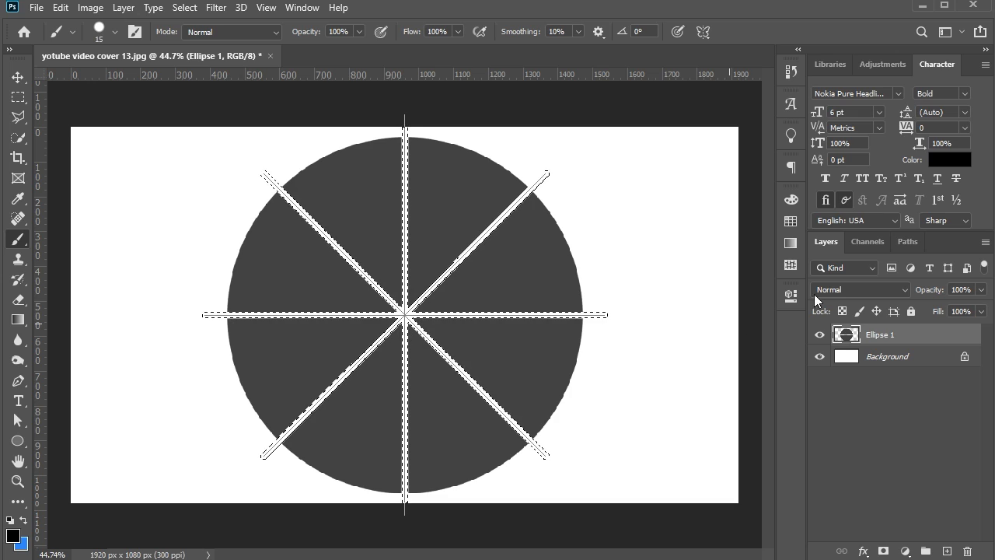
key(ctrl+d)
click(708, 37)
click(723, 51)
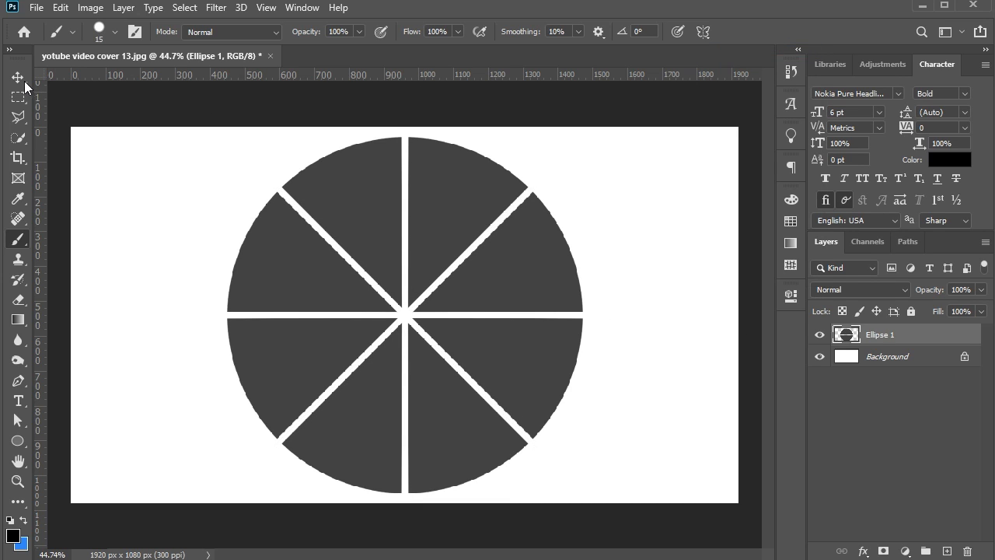
Select the upper wedge just left of the vertical gap with the Polygonal Lasso and cut it onto its own layer in place
click(22, 78)
scroll(271, 146, up, 2)
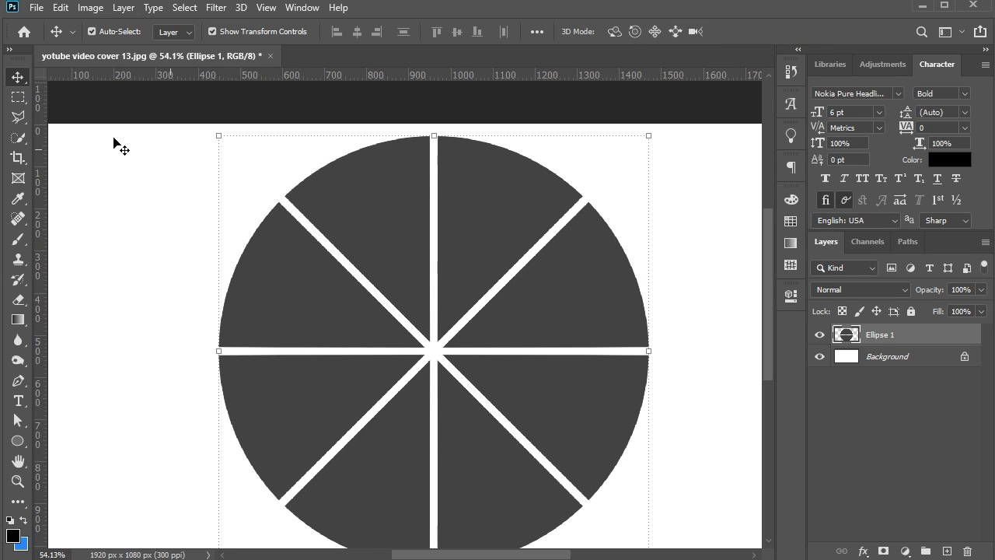
click(23, 117)
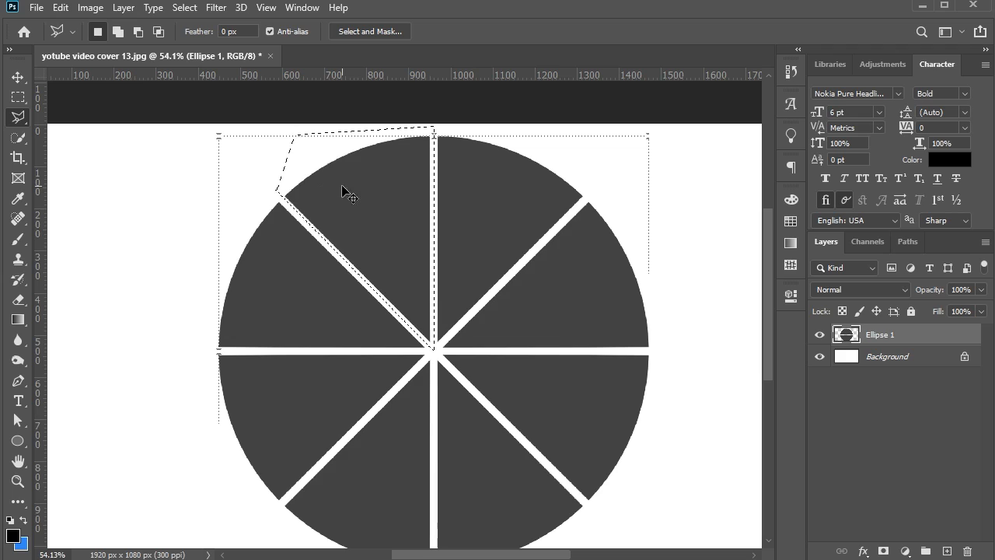
key(Delete)
key(ctrl+d)
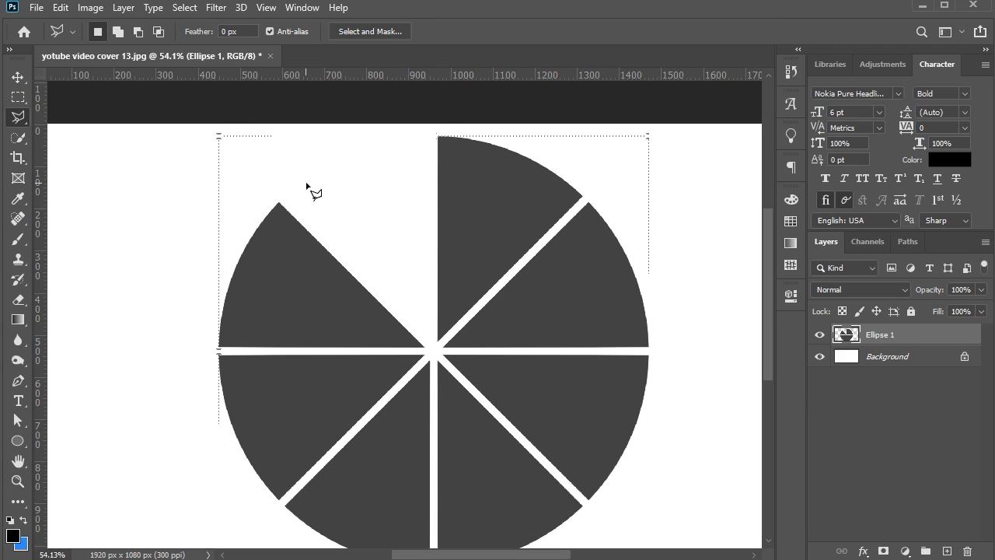
key(ctrl+v)
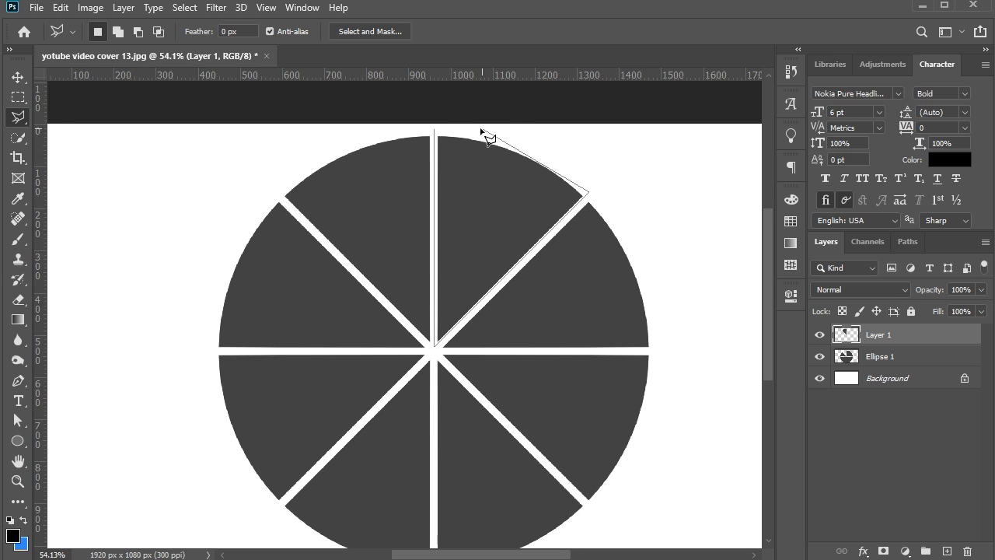
Cut the upper wedge just right of the vertical gap from Ellipse 1 and paste it in place on a new layer
key(alt+bracketleft)
click(60, 7)
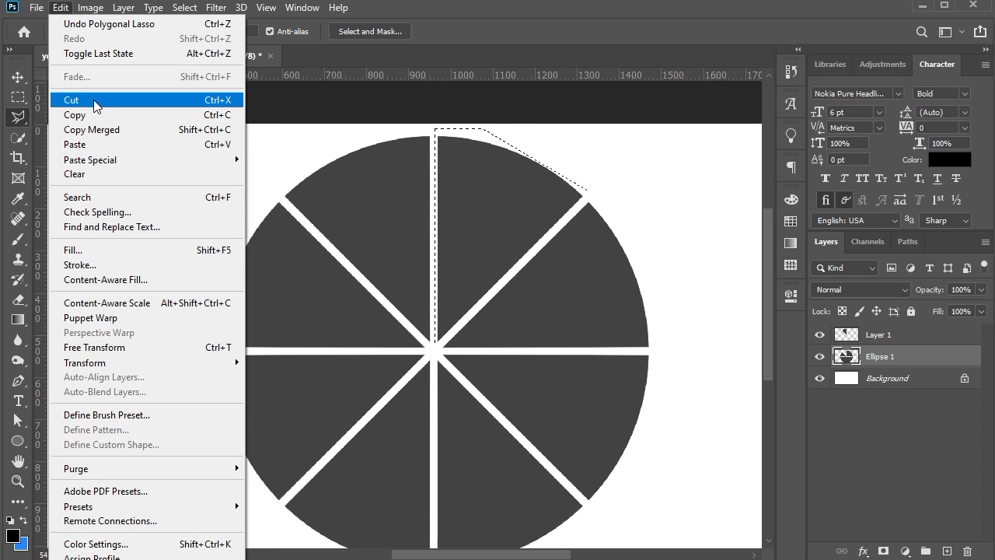
click(69, 100)
click(60, 7)
mouse_move(116, 158)
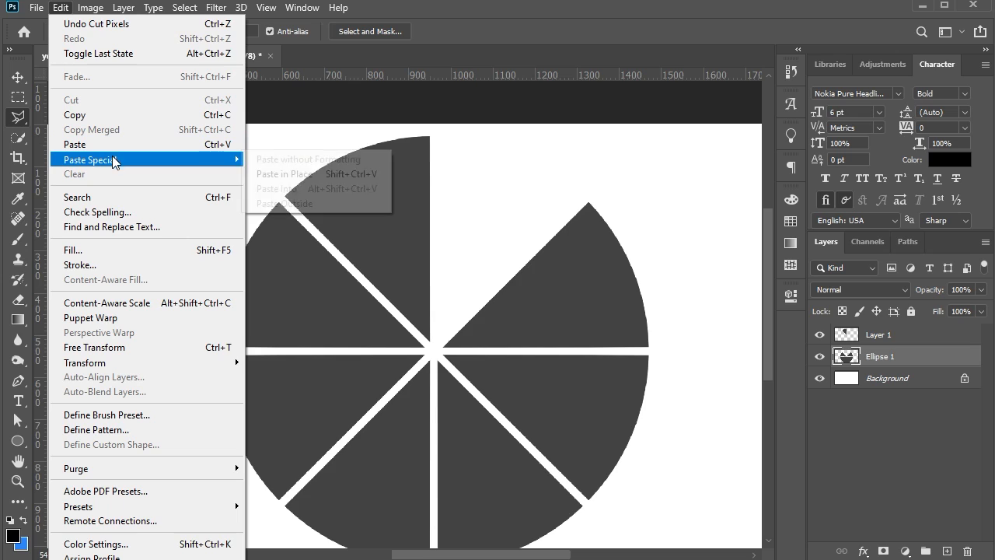
click(300, 171)
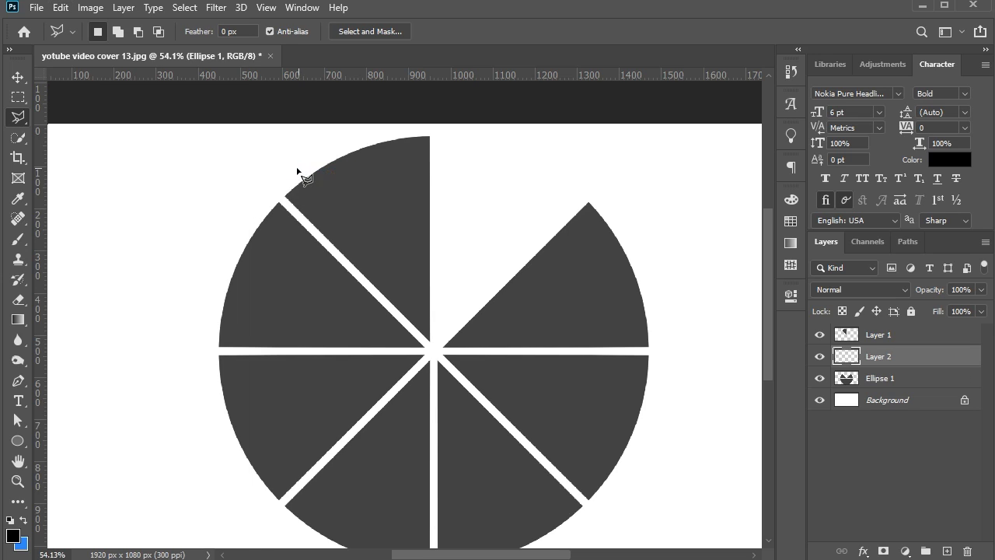
Lasso the right-hand wedge just above the horizontal gap, cut it from Ellipse 1 and paste it in place on a new layer
click(591, 195)
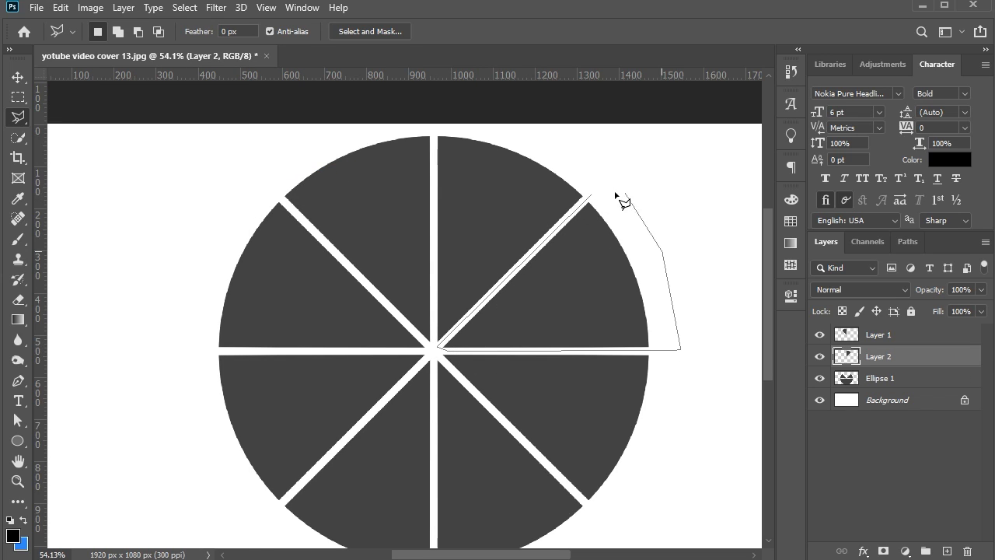
click(60, 7)
click(908, 378)
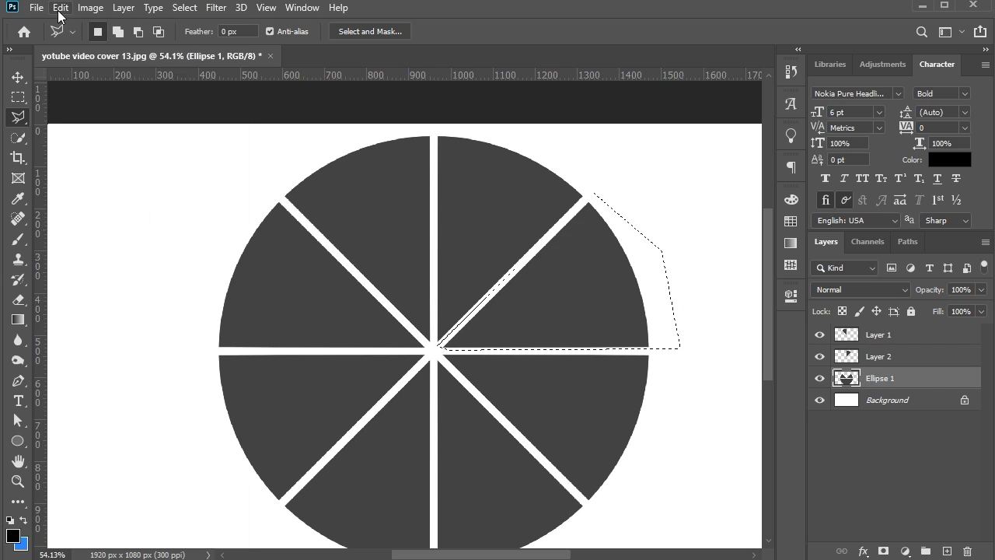
click(60, 9)
click(75, 100)
click(60, 8)
mouse_move(91, 158)
click(349, 175)
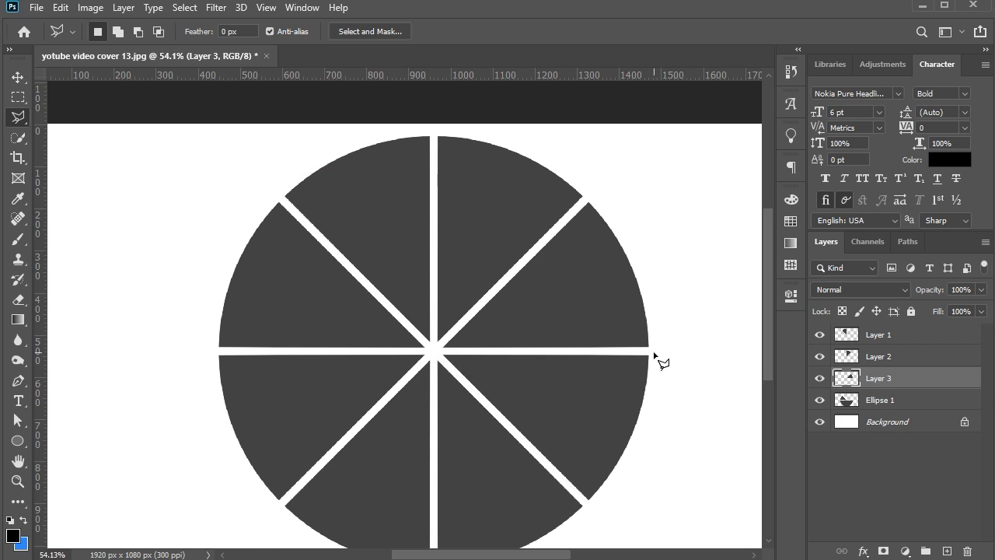
Move the right-hand wedge just below the horizontal gap from Ellipse 1 to its own layer in the same place
click(654, 353)
click(675, 422)
click(596, 506)
click(434, 352)
click(893, 400)
key(ctrl+x)
Lasso the lower wedge just right of the vertical gap and move it from Ellipse 1 to its own layer in place
scroll(661, 388, down, 1)
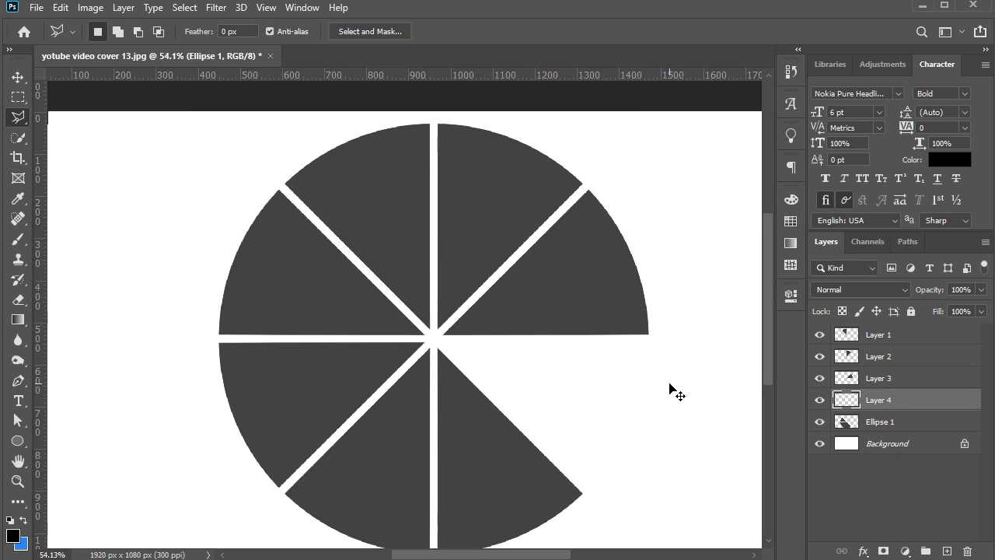
scroll(670, 387, down, 3)
click(591, 473)
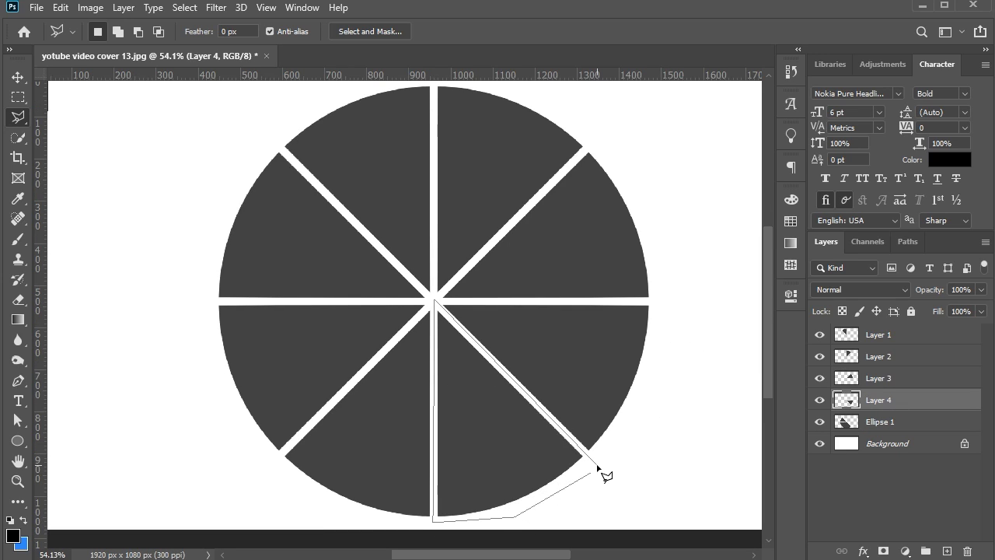
click(894, 421)
key(ctrl+x)
key(ctrl+shift+v)
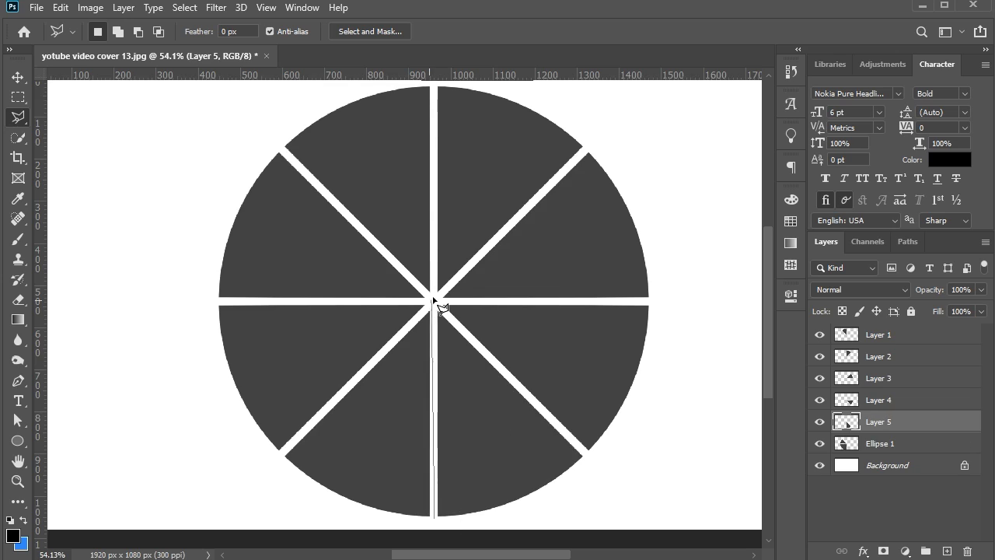
Cut the lower wedge just left of the vertical gap from Ellipse 1 and paste it in place on a new layer
click(433, 520)
click(894, 444)
key(ctrl+x)
key(ctrl+shift+v)
Move the left-hand wedge just below the horizontal gap from Ellipse 1 to its own layer in place, and deselect all layers
click(277, 455)
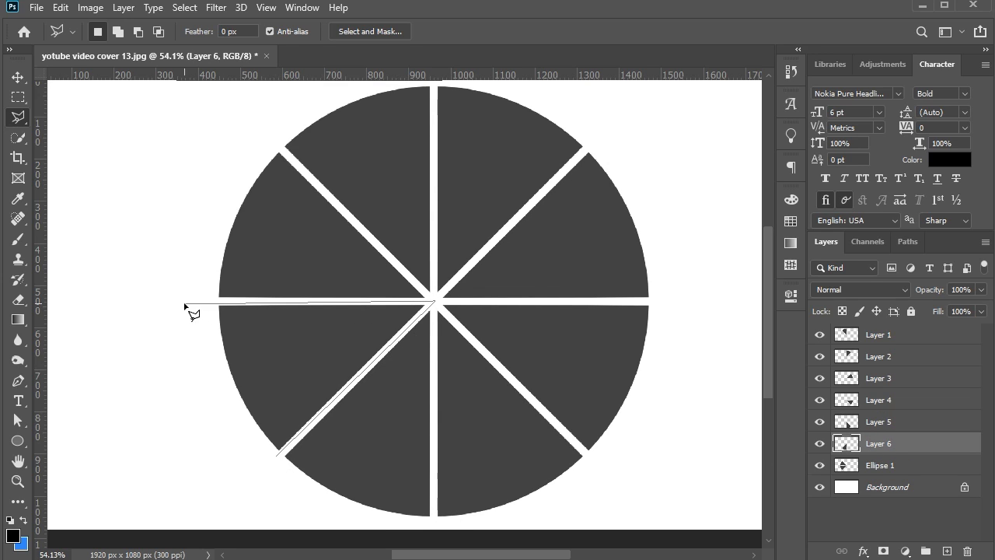
click(434, 300)
click(880, 465)
key(ctrl+x)
key(ctrl+shift+v)
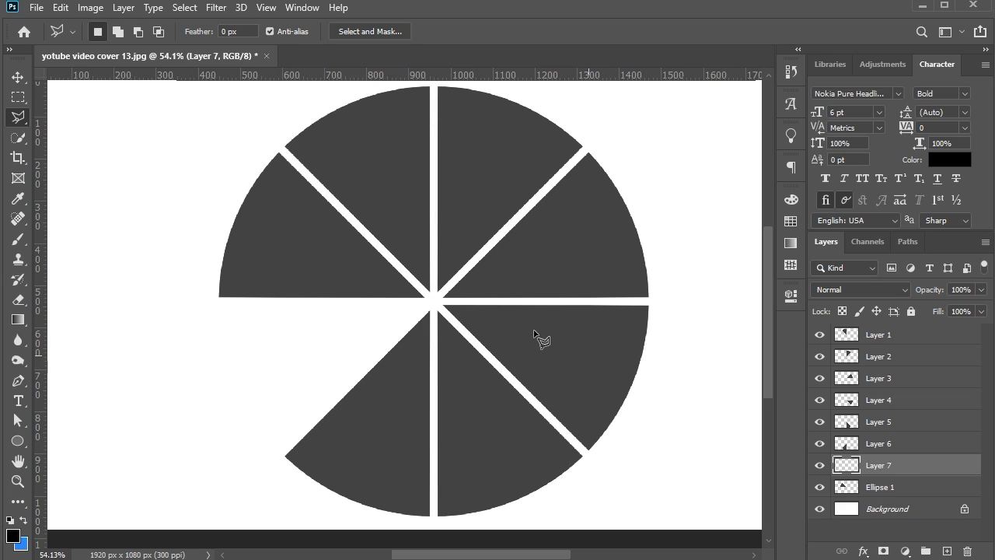
key(v)
click(677, 426)
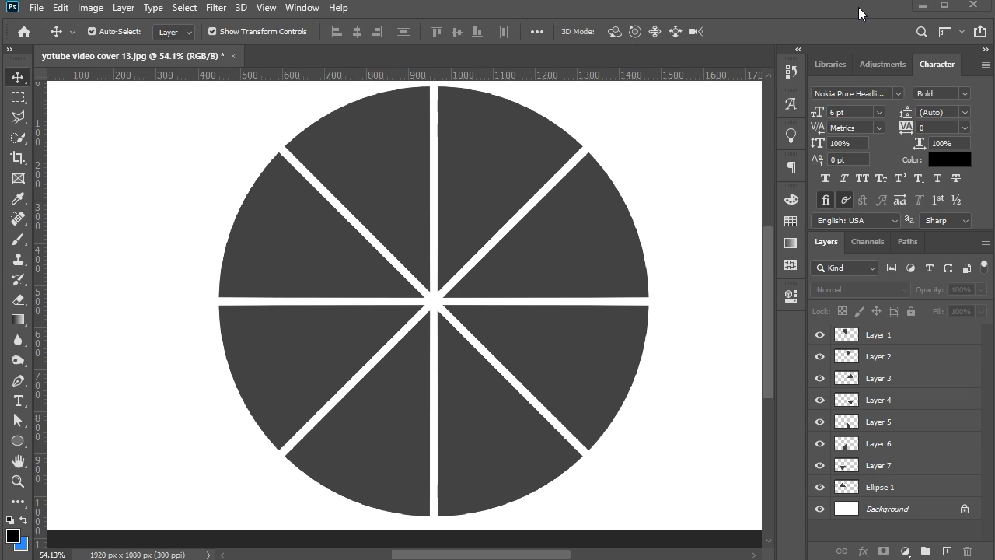
Place the portrait photo clipped to Layer 1, and scale and position it to fill the upper wedge left of the vertical gap
double_click(397, 285)
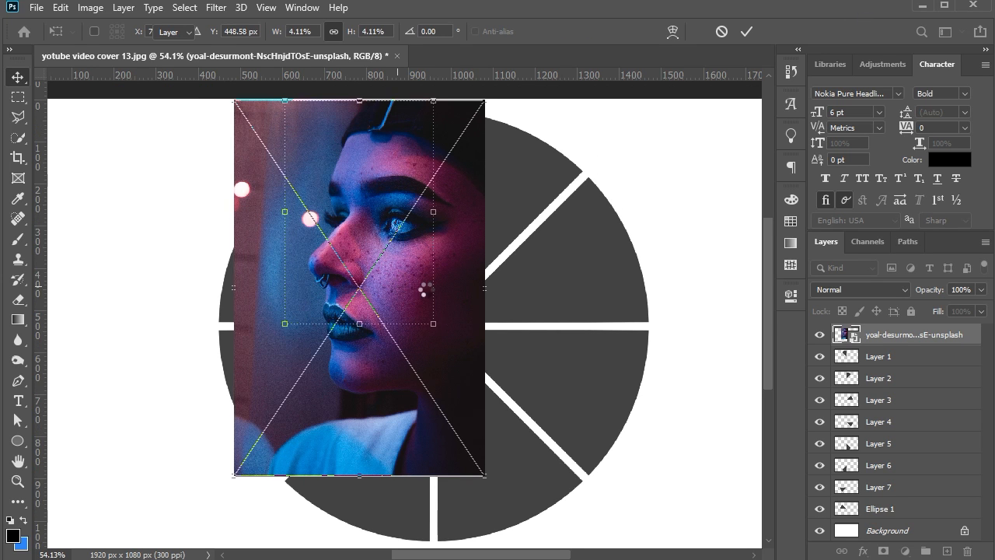
alt+click(866, 346)
key(ctrl+t)
drag(360, 467, 369, 313)
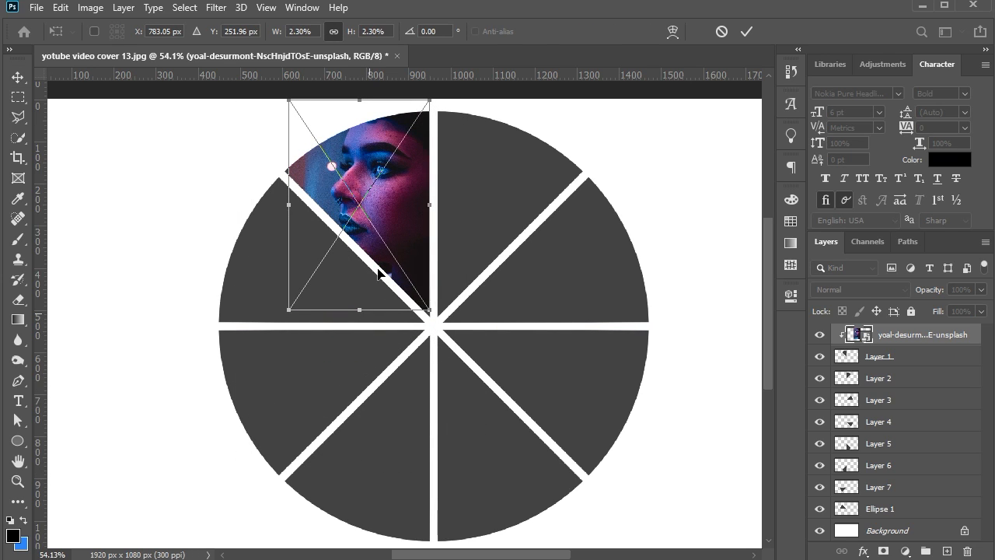
mouse_move(385, 241)
mouse_down()
mouse_move(392, 249)
mouse_move(380, 249)
mouse_up()
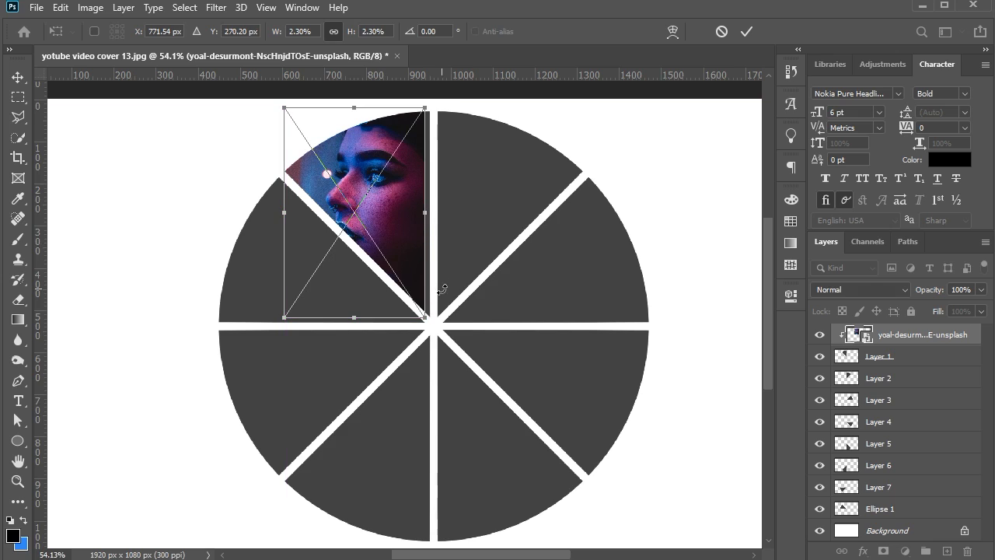
drag(439, 216, 451, 211)
key(Return)
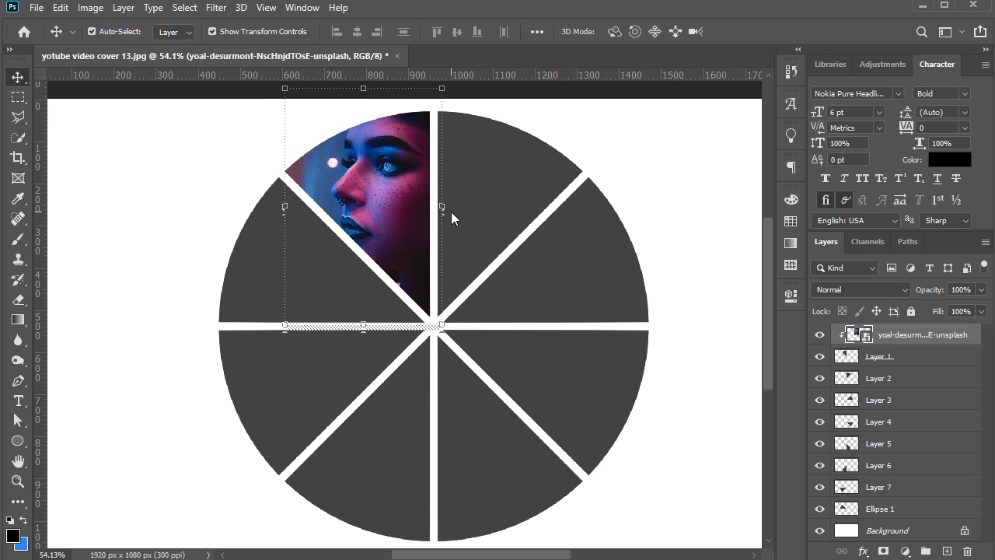
Place the photo of the helmeted figure above Layer 2 and clip it to the upper wedge right of the vertical gap
click(692, 166)
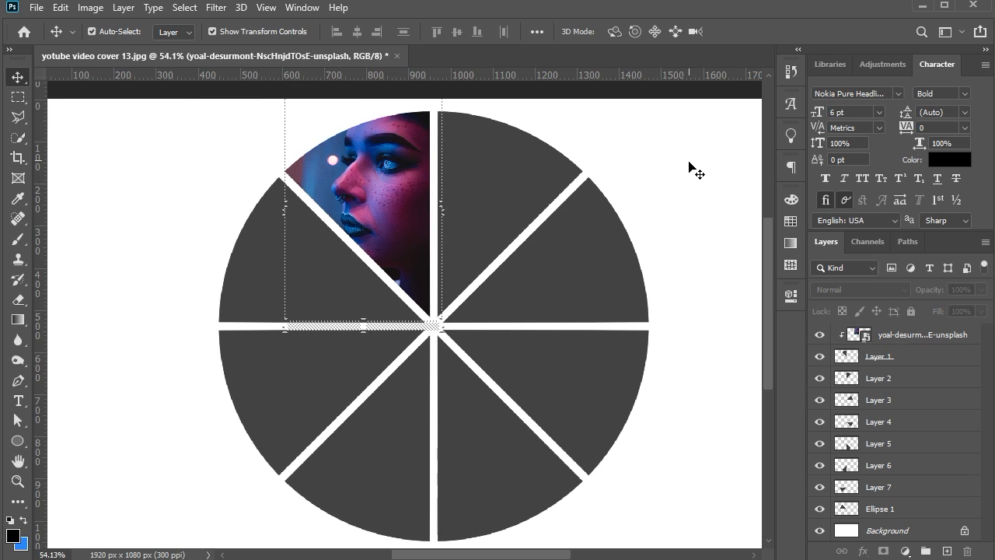
click(557, 214)
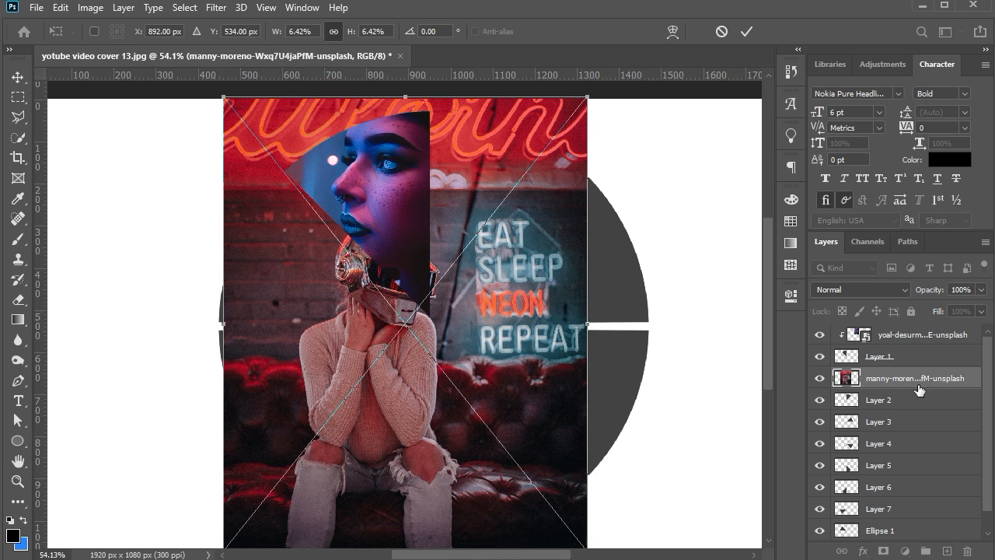
key(Return)
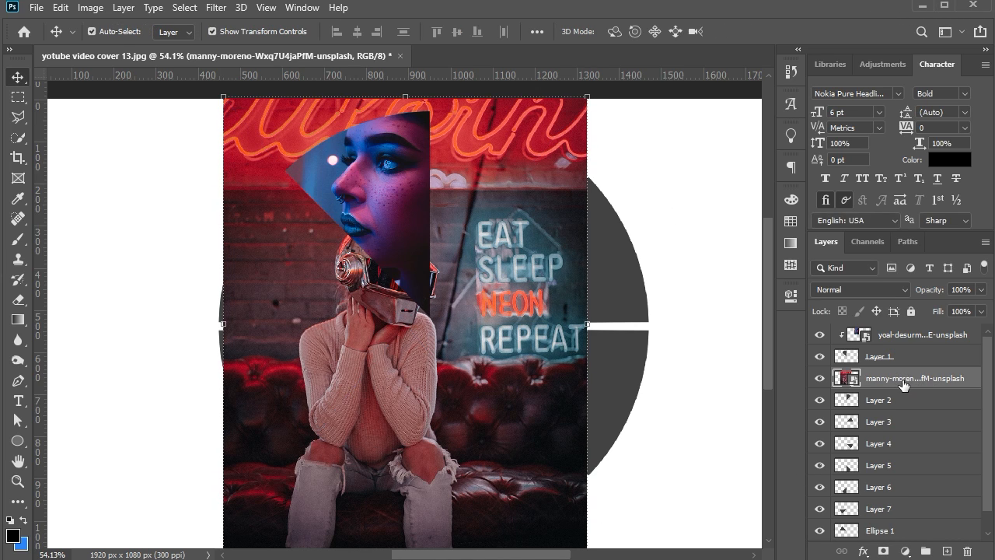
right_click(900, 378)
click(796, 332)
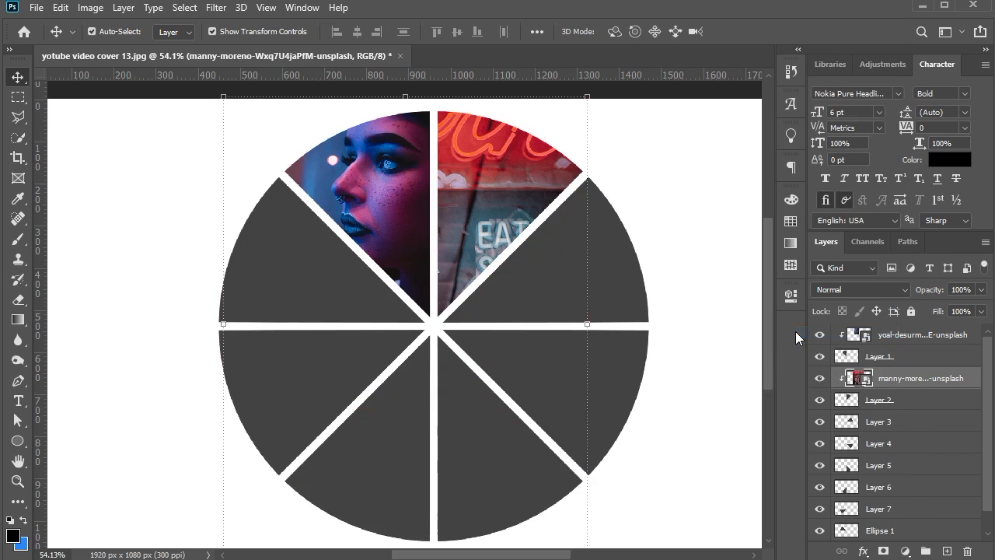
Scale the helmet photo to 3.90% and position it so the helmet and torso fill the Layer 2 wedge
key(ctrl+t)
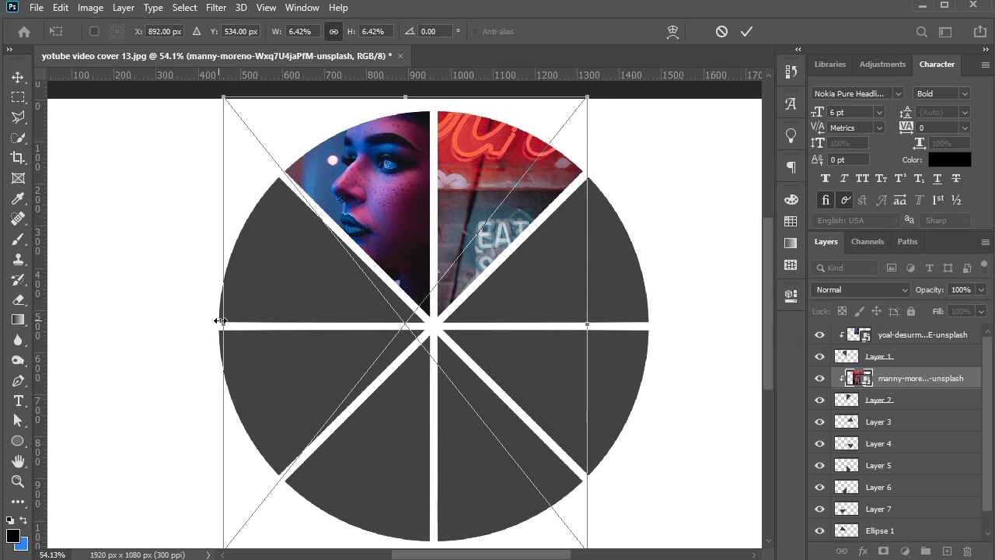
drag(218, 317, 285, 319)
drag(554, 334, 570, 259)
drag(324, 424, 457, 304)
drag(503, 235, 476, 264)
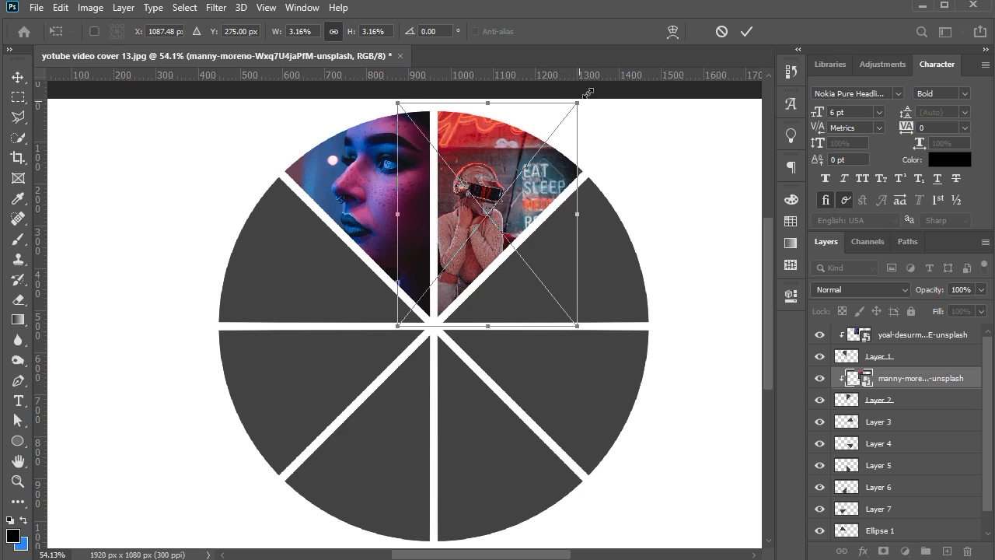
mouse_move(589, 93)
mouse_down()
mouse_move(605, 75)
mouse_move(602, 82)
mouse_up()
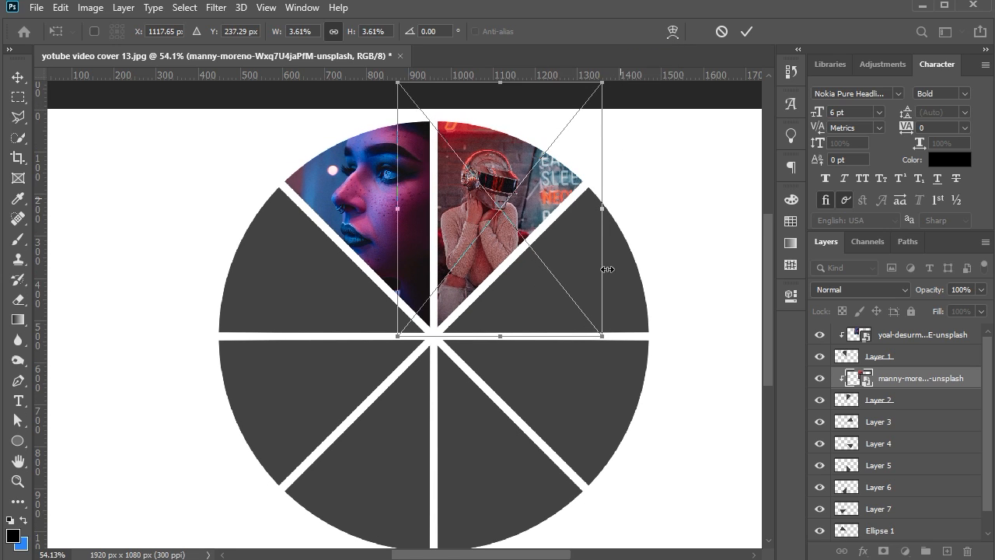
drag(600, 339, 626, 355)
key(Up)
key(Up)
key(Up)
key(Return)
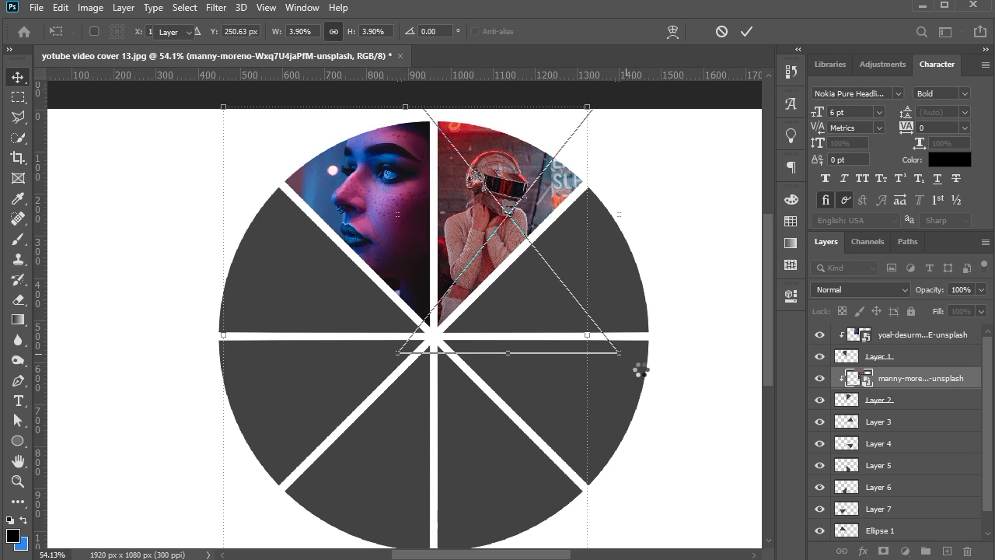
Apply a Black & White adjustment to the helmet photo, raising Cyans to 83% and increasing Blues slightly
click(90, 7)
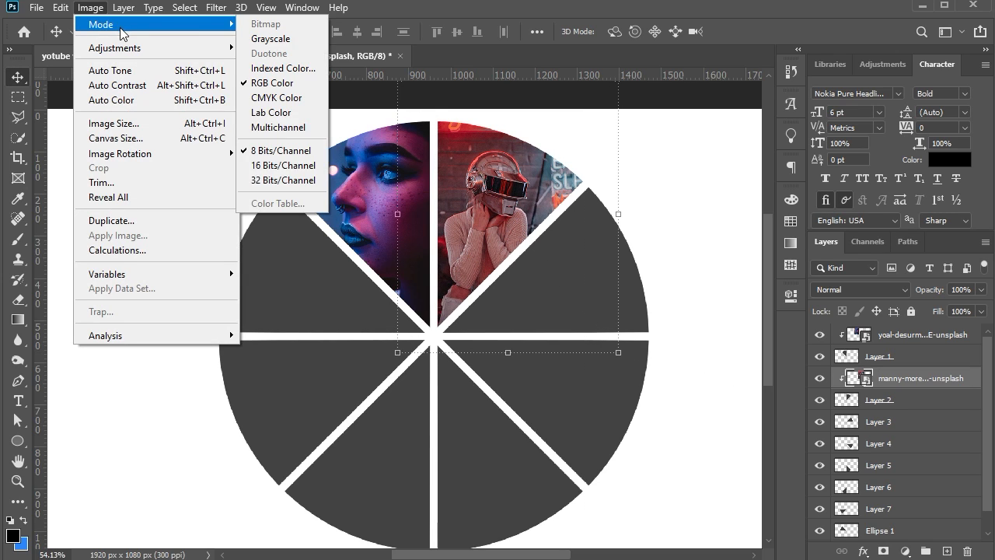
mouse_move(123, 48)
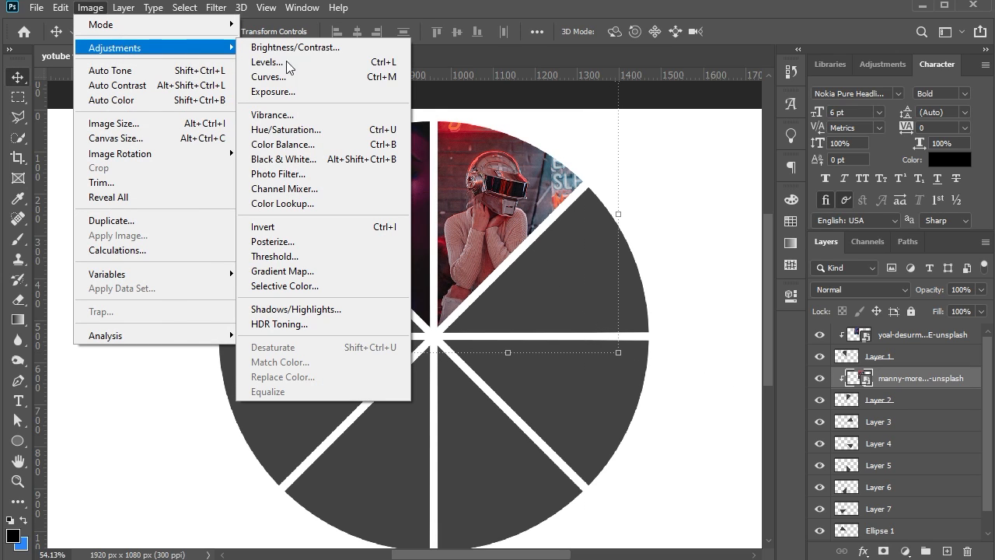
click(292, 160)
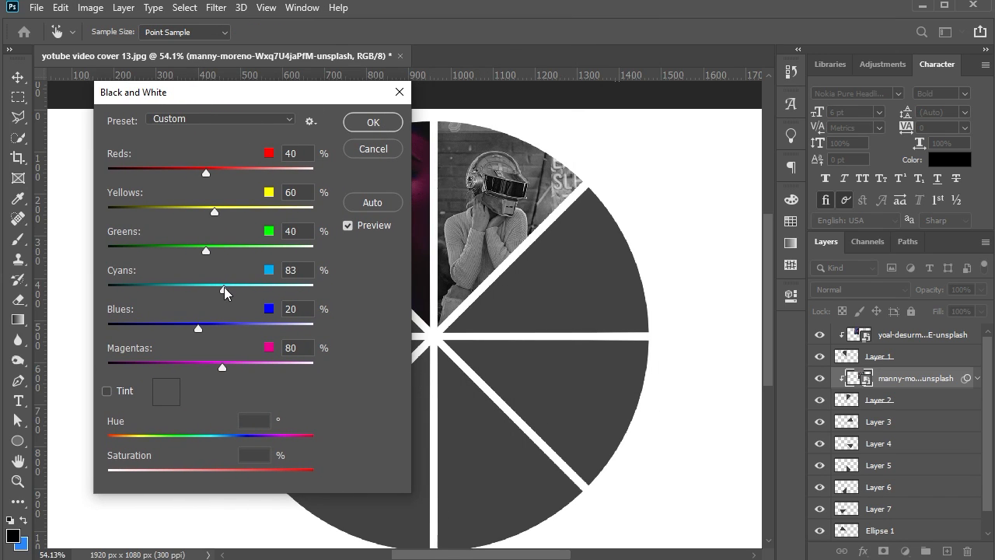
drag(201, 330, 207, 330)
click(372, 122)
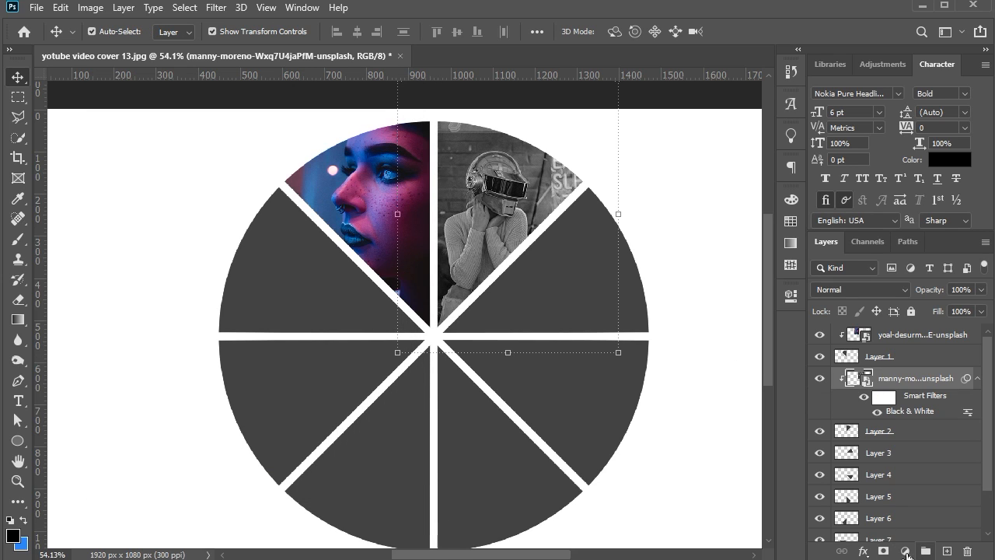
Add a Color Lookup adjustment layer clipped to the helmet photo, using the HorrorBlue.3DL 3DLUT file
click(905, 550)
click(887, 476)
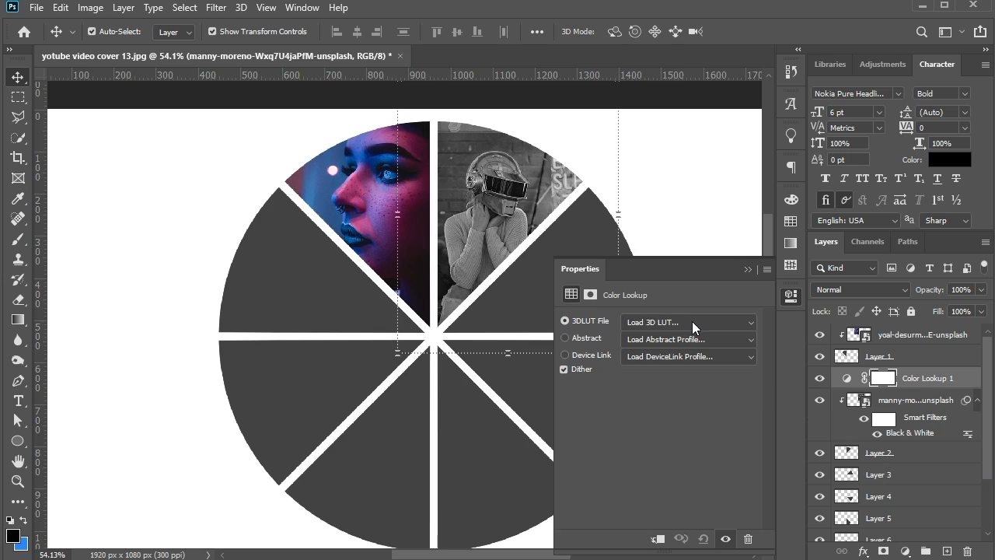
click(696, 322)
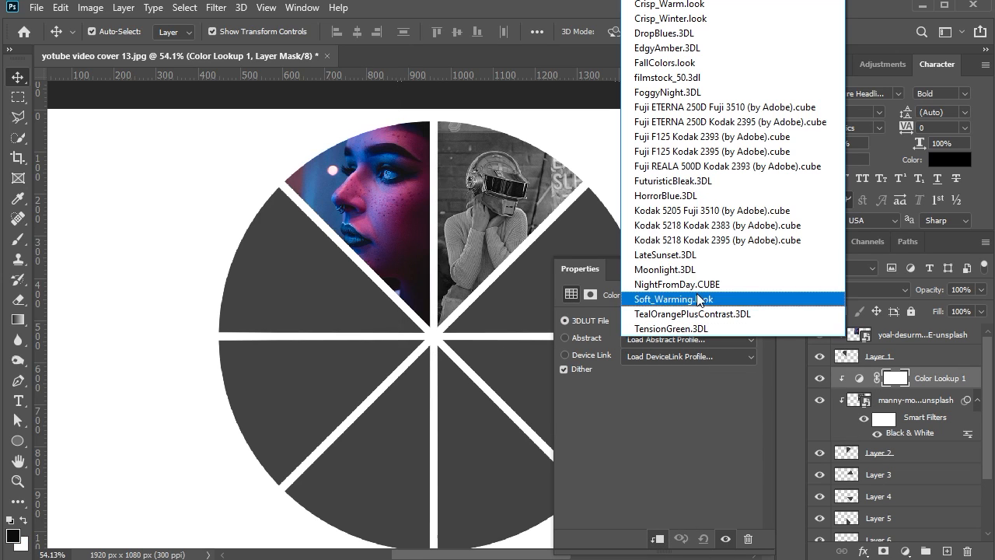
click(688, 197)
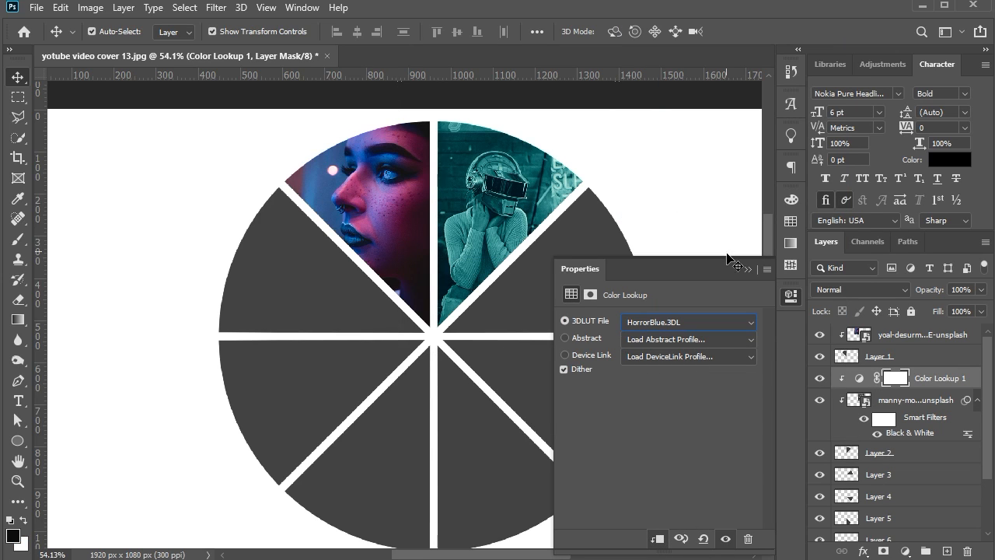
click(749, 270)
Place the photo of the woman in pink glasses above Layer 3 and clip it to that wedge
click(583, 301)
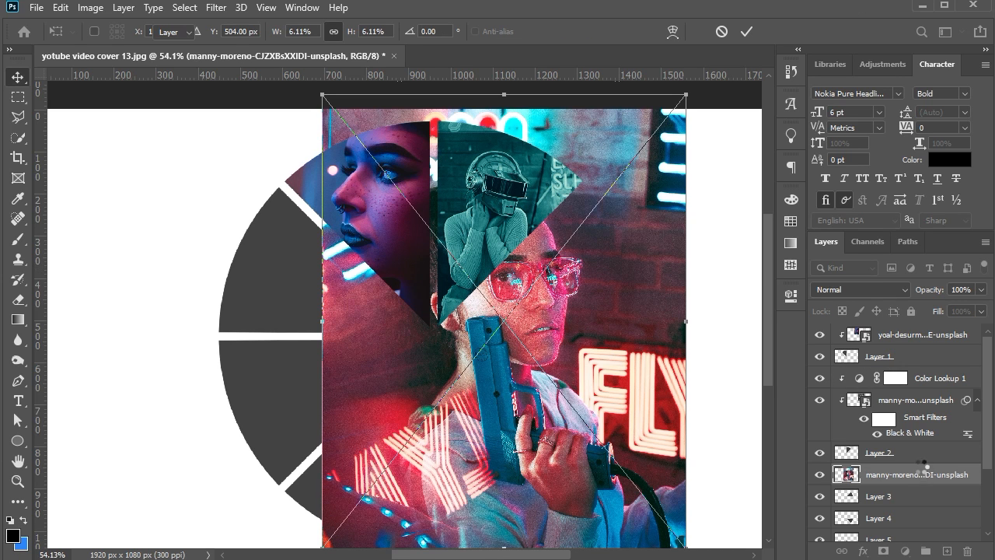
right_click(921, 466)
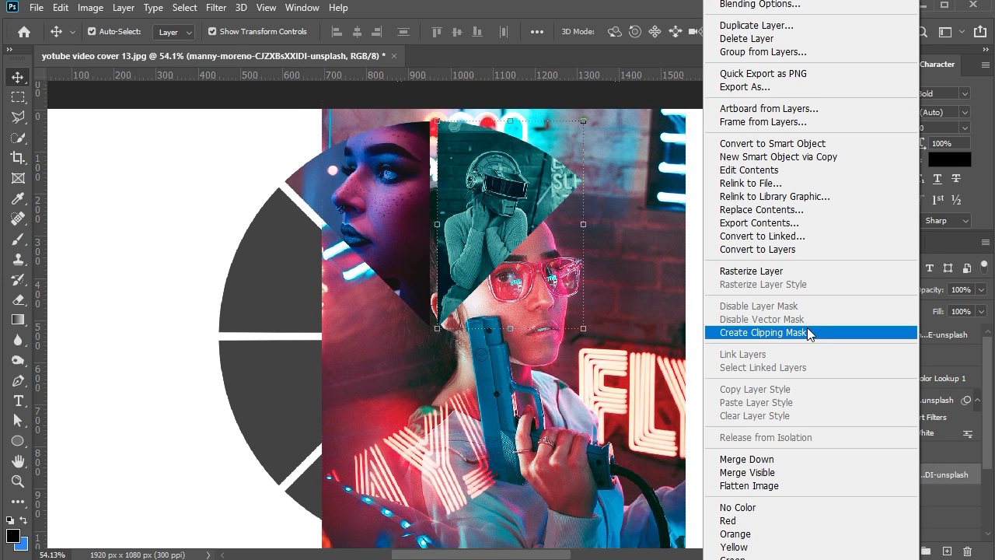
click(807, 327)
Scale down the pink-glasses photo and position it so the face fills the Layer 3 wedge
drag(323, 547, 457, 405)
drag(686, 95, 651, 130)
key(Down)
key(Down)
key(Down)
key(Down)
key(Down)
key(Down)
key(Down)
key(Down)
key(Down)
key(Down)
key(Down)
key(Down)
key(Down)
key(Down)
key(Down)
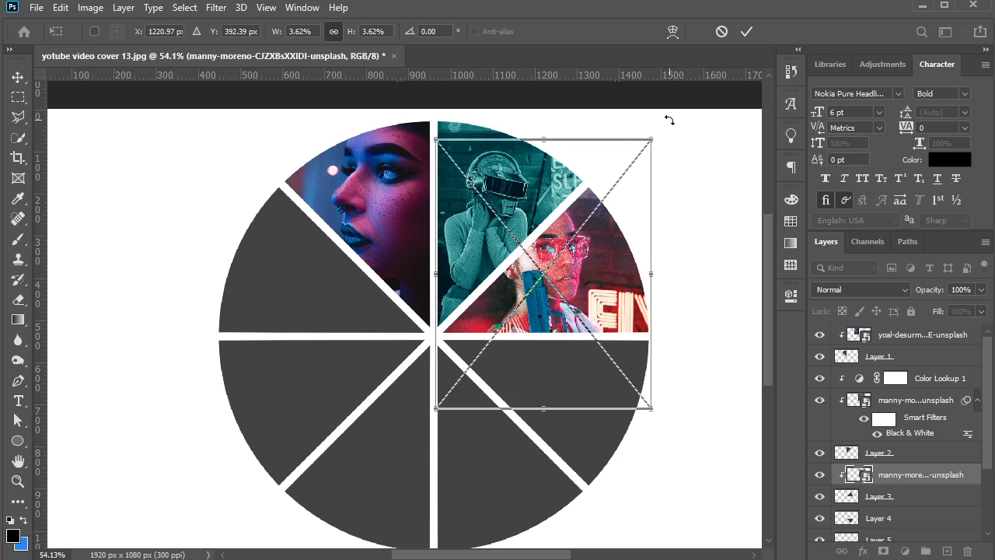
key(Right)
key(Right)
key(Right)
key(Right)
key(Right)
key(Right)
key(Right)
drag(657, 142, 652, 146)
key(Return)
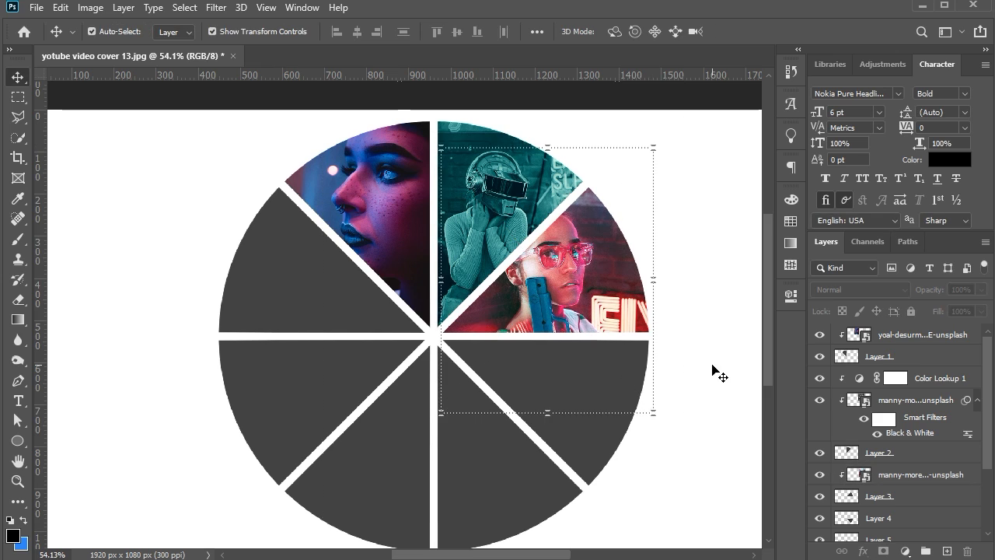
Place the photo of the woman in the mirrored visor above Layer 4 and clip it to that wedge
scroll(716, 370, down, 2)
click(600, 378)
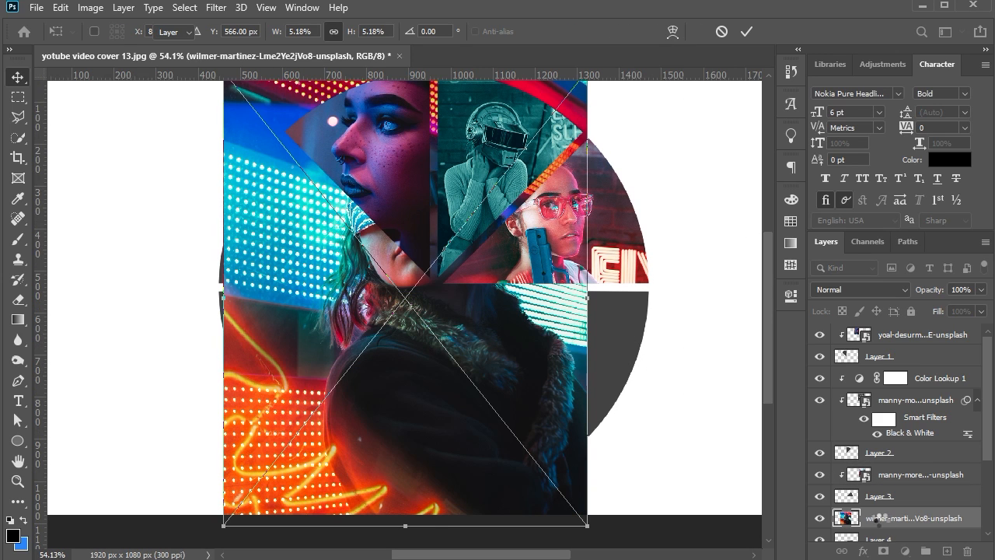
key(Return)
right_click(881, 522)
click(802, 335)
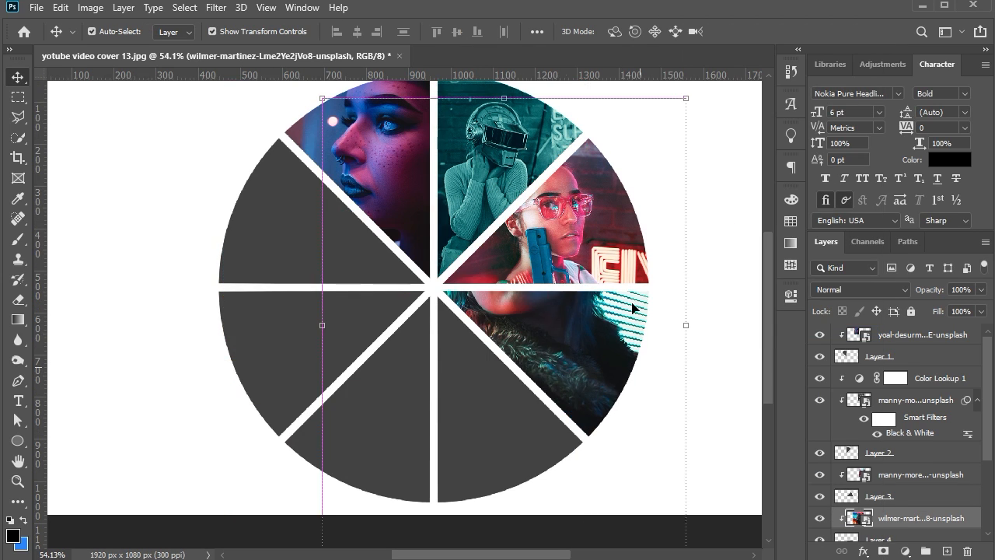
Scale and position the visor portrait so the face sits inside the Layer 4 wedge
drag(513, 257, 513, 258)
drag(534, 335, 592, 332)
drag(679, 546, 650, 510)
key(Return)
Apply a Black & White adjustment to the visor portrait
click(90, 7)
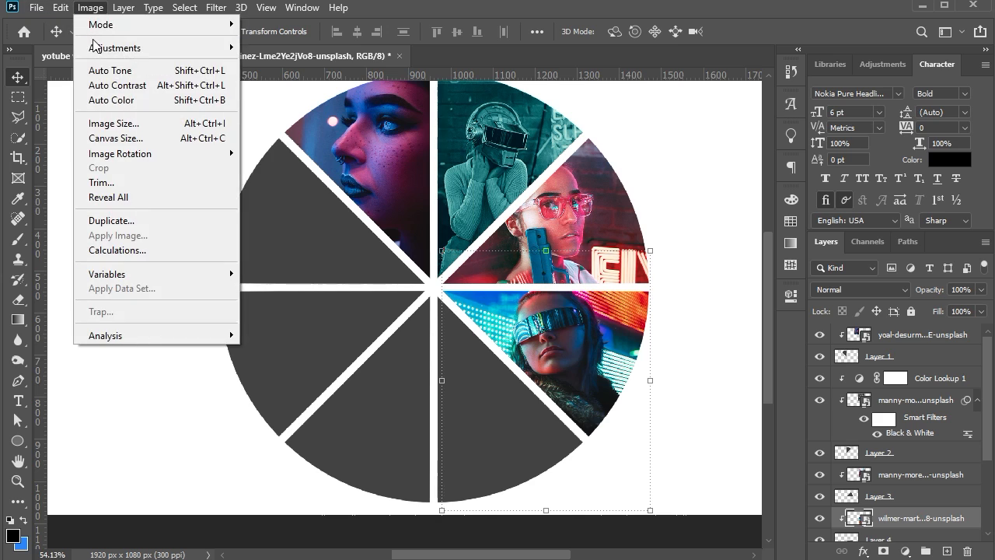
mouse_move(194, 45)
click(305, 156)
click(371, 120)
Add a Color Lookup adjustment layer with HorrorBlue.3DL above the visor portrait and clip it to that photo
click(905, 550)
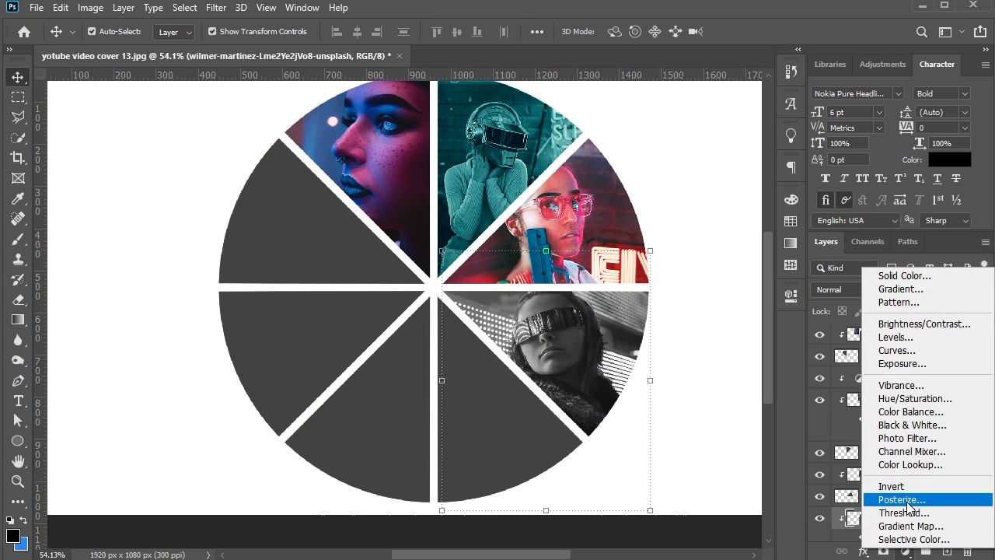
click(902, 462)
click(684, 322)
click(677, 193)
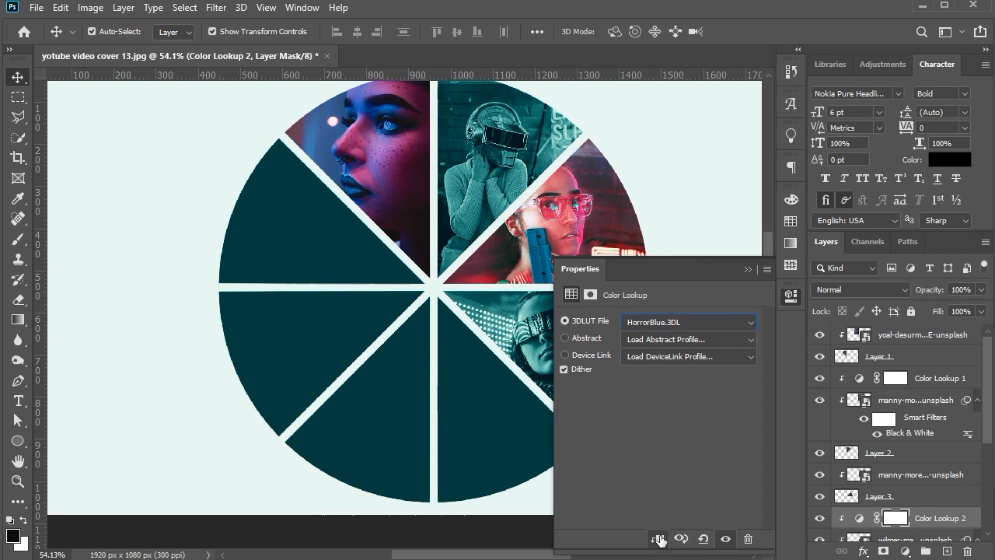
key(ctrl+alt+g)
Place the purple-lit photo of the blonde woman above Layer 5 and clip it to that wedge
click(487, 472)
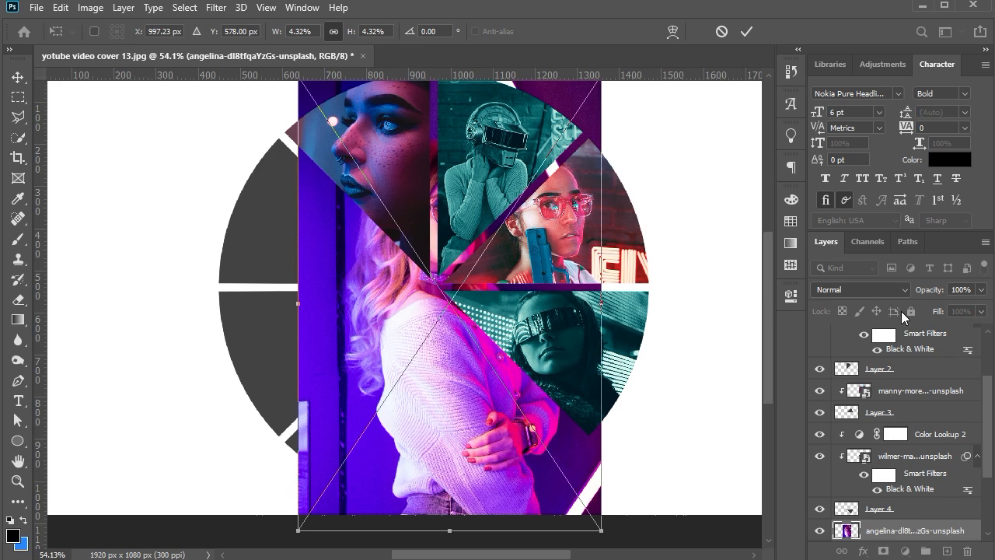
key(Return)
right_click(894, 531)
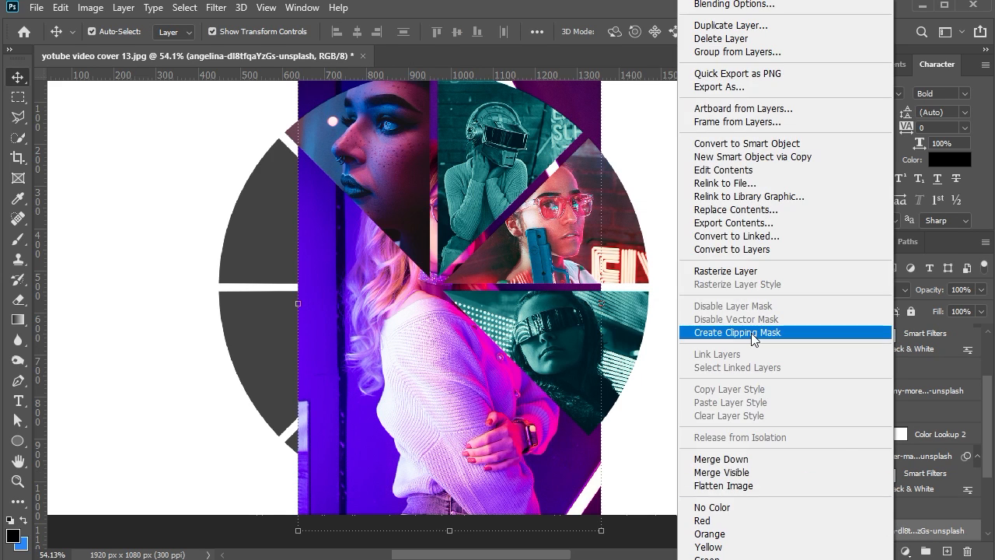
click(715, 337)
Scale the purple-lit photo to about 2.59%, rotate it about -12°, and position it to fill the Layer 5 wedge
scroll(606, 198, down, 2)
key(ctrl+t)
drag(583, 156, 500, 326)
drag(460, 407, 470, 403)
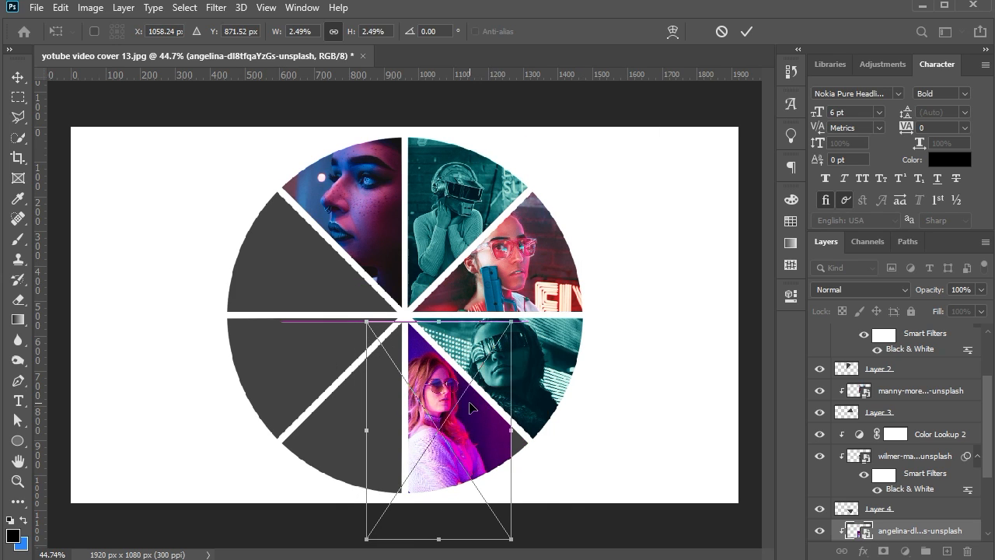
mouse_move(532, 537)
mouse_down()
mouse_move(551, 518)
mouse_move(537, 531)
mouse_up()
drag(500, 496, 503, 487)
drag(569, 522, 571, 518)
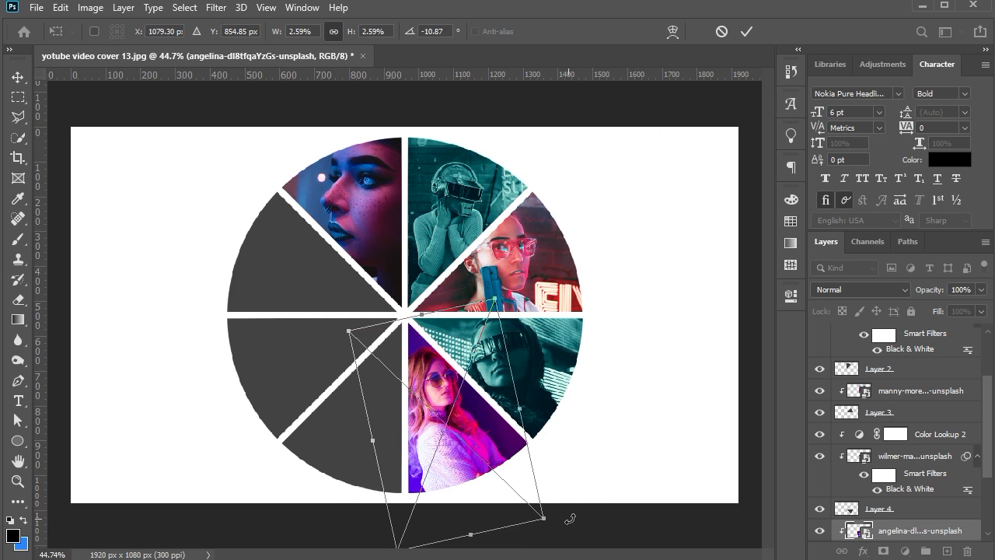
drag(468, 452, 473, 449)
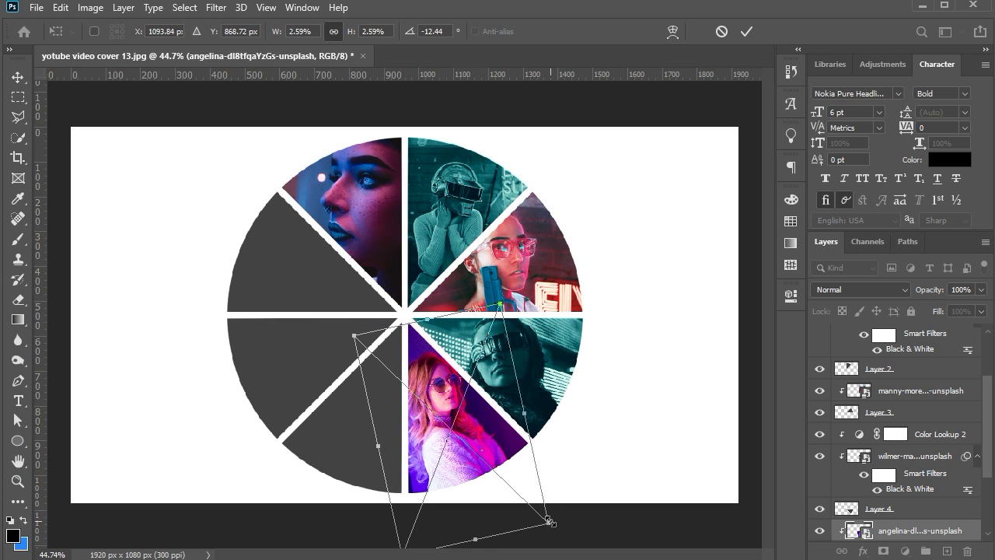
key(Escape)
Rotate and reposition the pink-glasses photo so the face and raised pistol sit centrally in the Layer 3 wedge
click(502, 286)
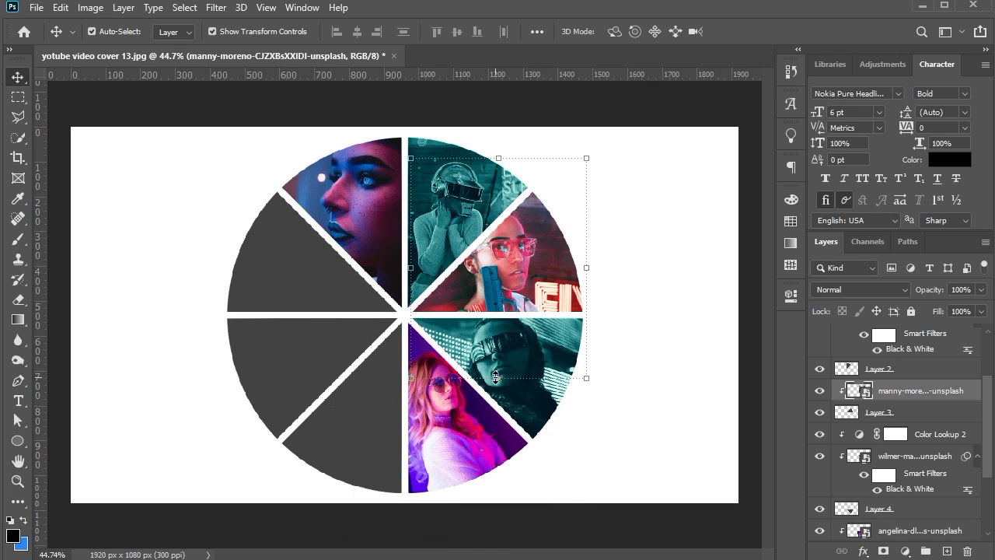
click(498, 378)
drag(416, 393, 388, 340)
key(Right)
key(Right)
key(Right)
key(Right)
key(Right)
key(Right)
key(Right)
key(Right)
key(Right)
key(Right)
key(Right)
drag(491, 399, 489, 399)
key(Return)
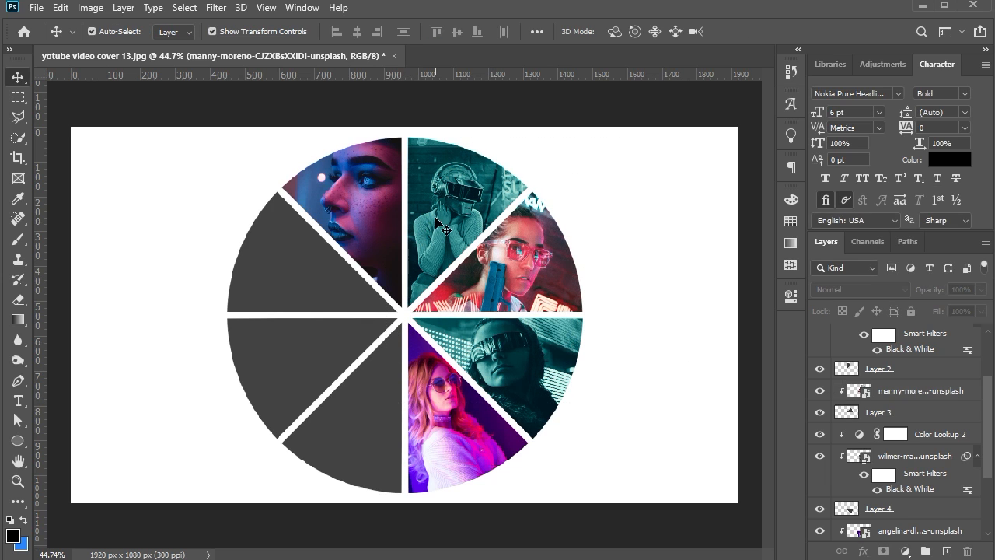
Rotate the helmet photo in the Layer 2 wedge to -2.10°
key(ctrl+j)
key(ctrl+t)
mouse_move(472, 342)
mouse_down()
mouse_move(457, 342)
mouse_move(484, 338)
mouse_move(471, 343)
mouse_up()
key(Return)
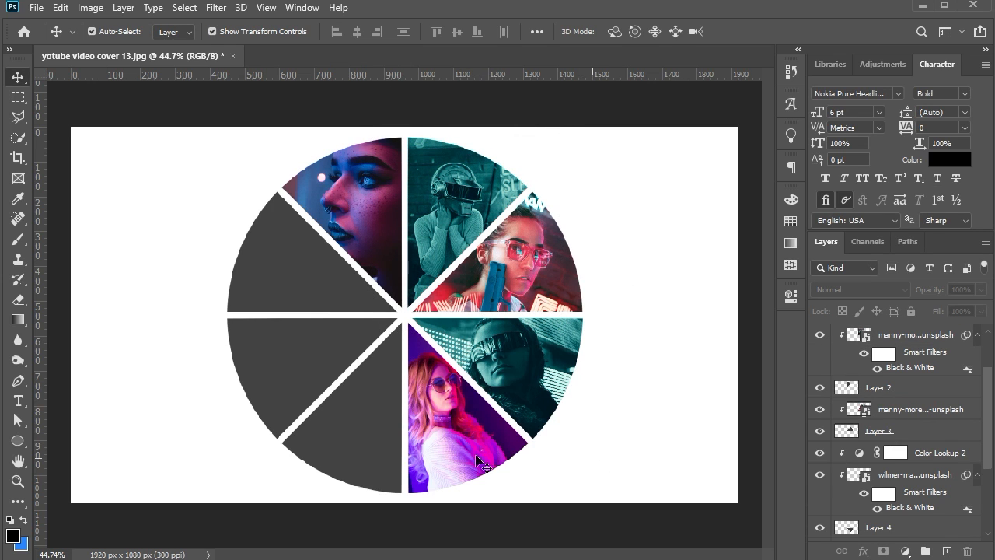
Place the photo of the woman among stacked televisions above Layer 6 and clip it to that wedge
click(383, 431)
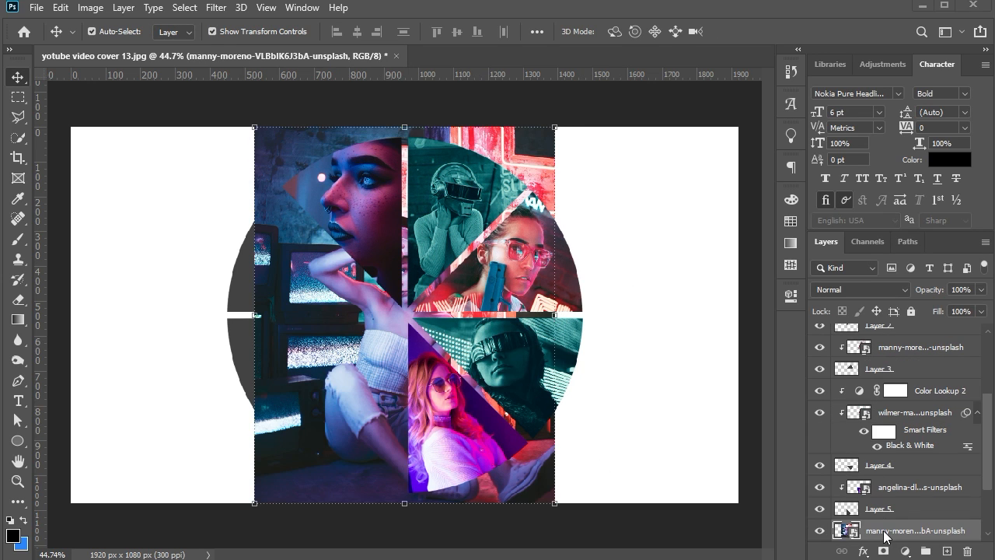
right_click(885, 534)
click(761, 332)
Scale the television photo to about 2.6%, rotate it 17.70°, and position it so the seated woman fills the Layer 6 wedge
scroll(911, 401, down, 3)
key(ctrl+t)
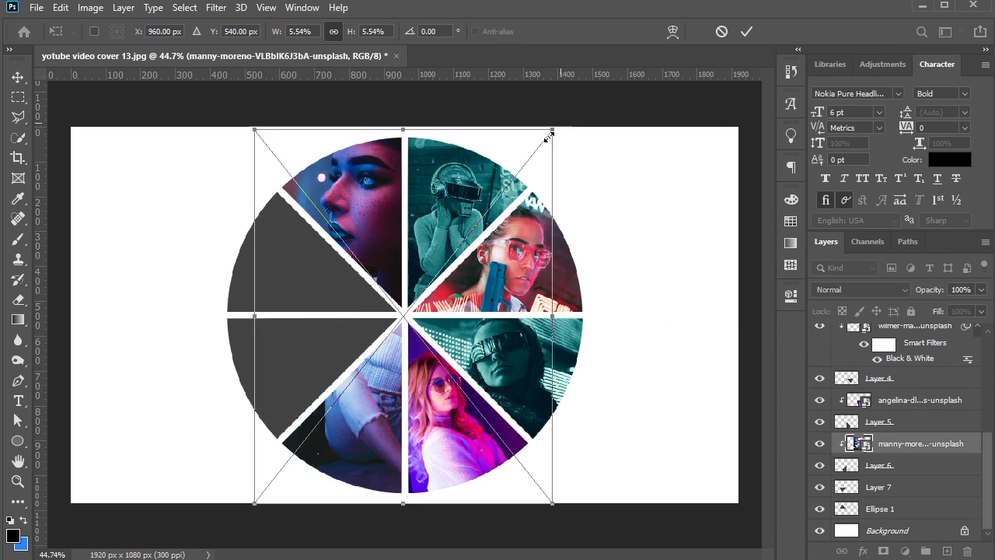
drag(553, 128, 451, 303)
drag(444, 291, 466, 326)
drag(409, 351, 440, 357)
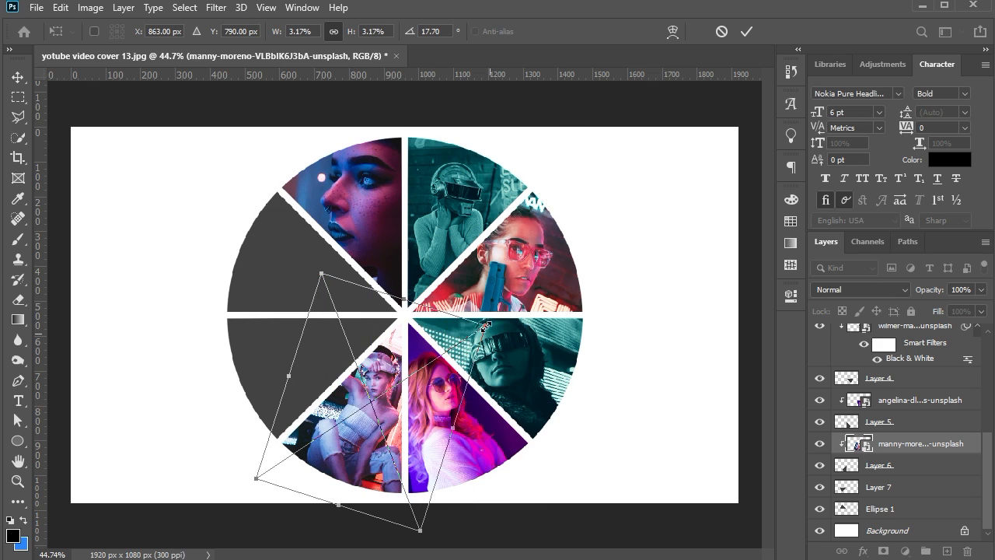
drag(405, 298, 420, 317)
drag(339, 505, 345, 490)
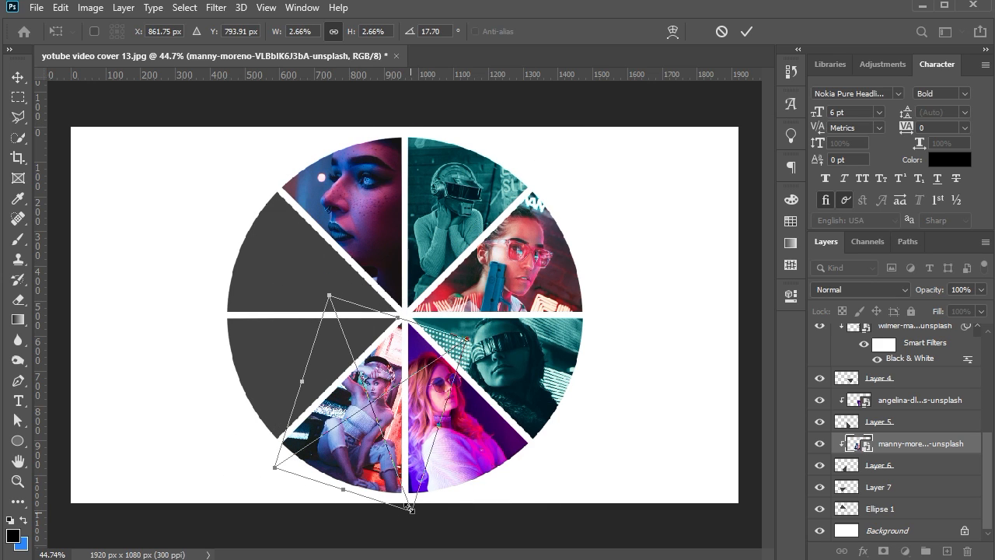
drag(412, 510, 409, 506)
key(Return)
Apply a Black & White adjustment to the television photo in the Layer 6 wedge
click(91, 10)
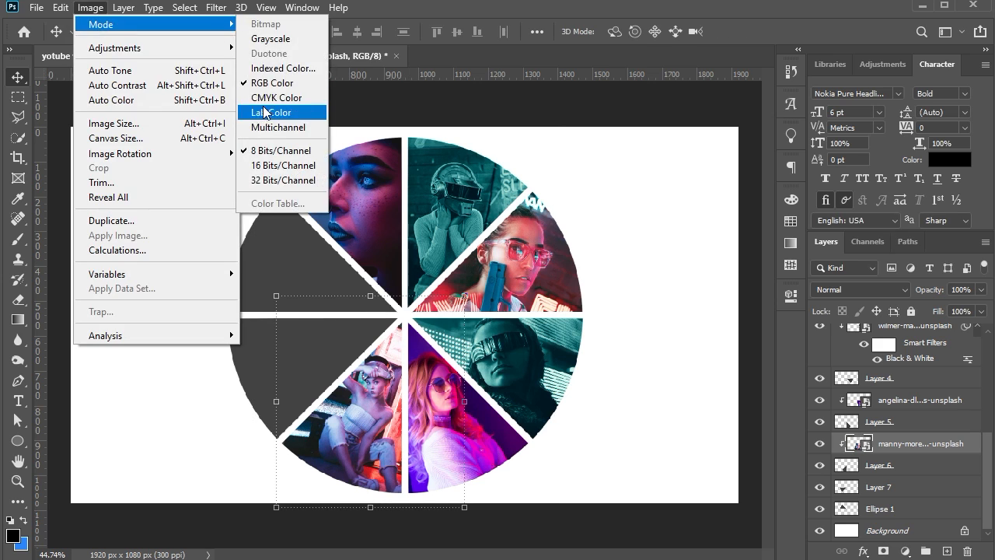
mouse_move(179, 43)
click(284, 161)
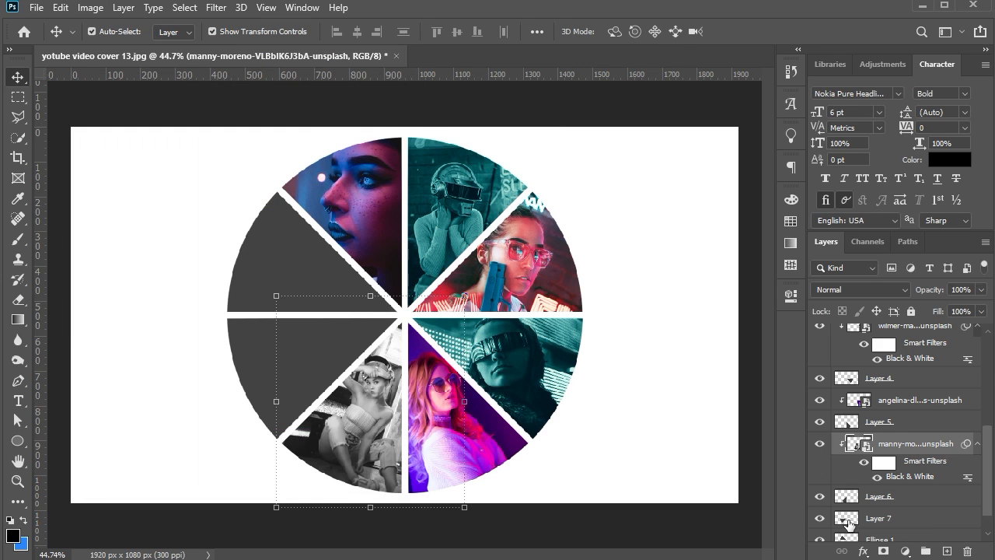
Add a Color Lookup adjustment with the HorrorBlue.3DL file above the television photo and clip it to that photo
click(905, 550)
click(894, 473)
click(685, 322)
click(673, 196)
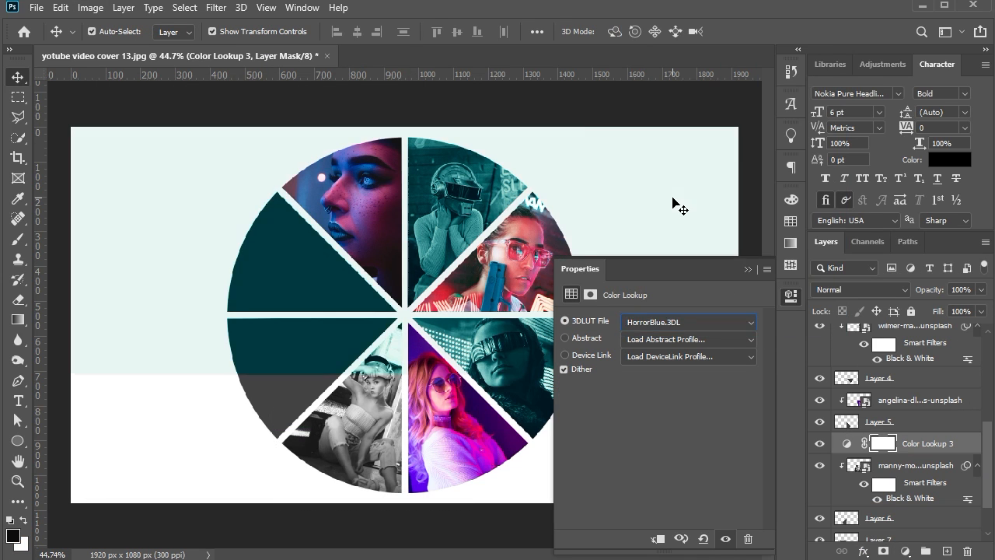
key(ctrl+alt+g)
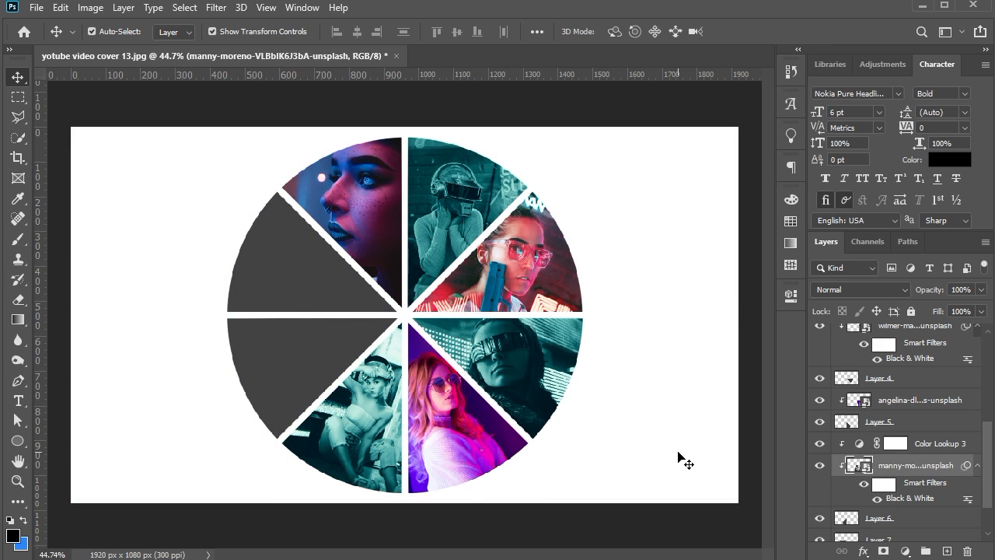
Place the purple photo of the woman holding a pistol above Layer 7 and clip it to that wedge
click(311, 358)
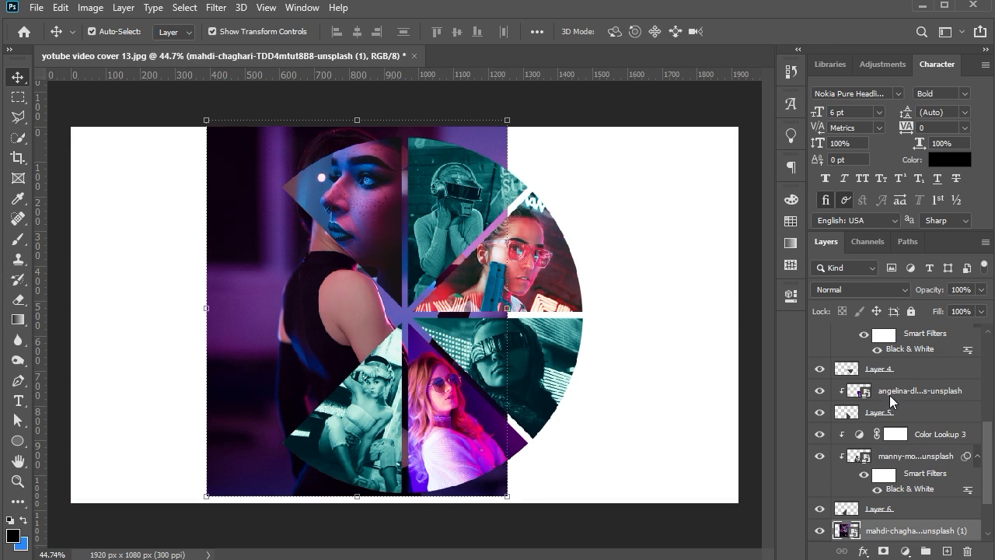
right_click(892, 531)
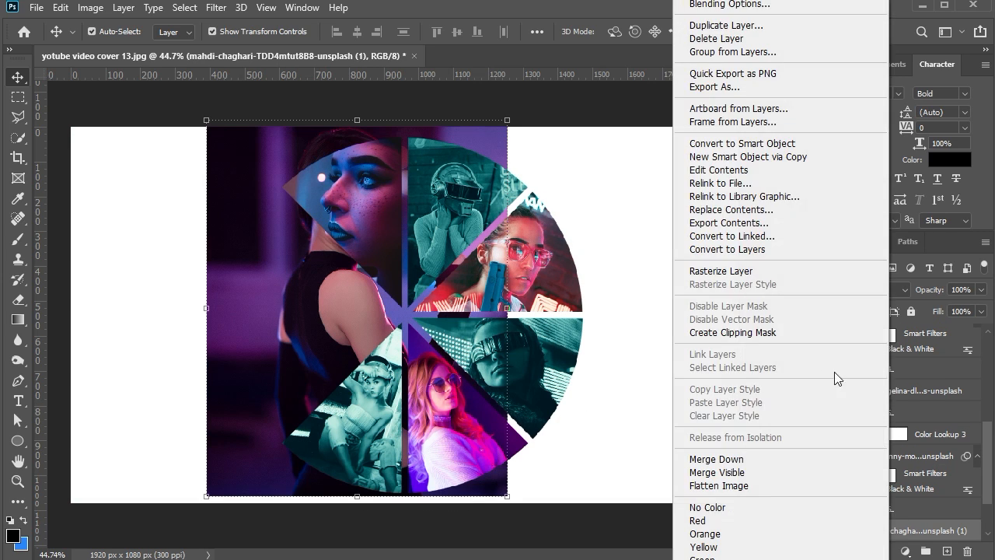
click(801, 333)
Scale the woman-with-pistol photo down to 5.93% and position it over the Layer 7 wedge
key(ctrl+t)
drag(506, 116, 400, 255)
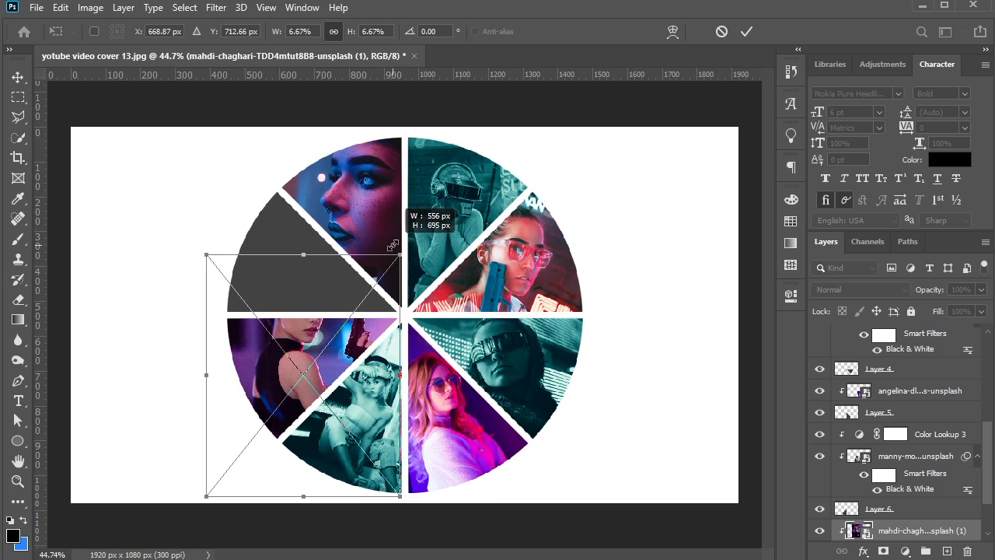
drag(207, 496, 218, 473)
key(Down)
key(Down)
key(Down)
key(Down)
key(Down)
key(Down)
key(Down)
key(Down)
Flip the woman-with-pistol photo horizontally and move it down until her face sits inside the Layer 7 wedge
right_click(311, 364)
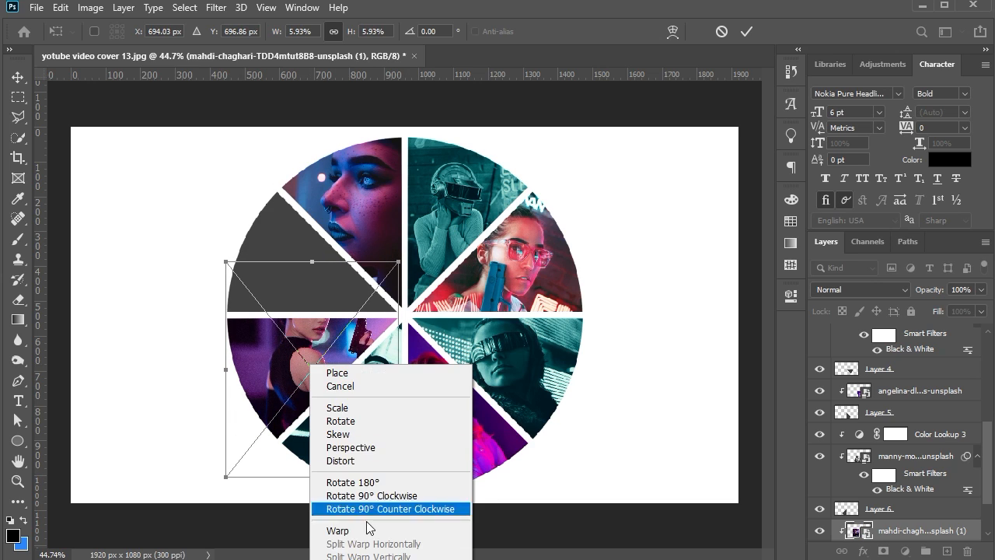
click(368, 557)
key(Down)
key(Down)
key(Down)
key(Down)
key(Down)
key(Down)
key(Down)
key(Down)
key(Down)
key(Down)
key(Down)
key(Down)
key(Down)
key(Down)
key(Down)
key(Down)
key(Down)
key(Down)
key(Down)
key(Down)
key(Down)
key(Down)
key(Down)
key(Down)
key(Down)
key(Down)
key(Down)
key(Down)
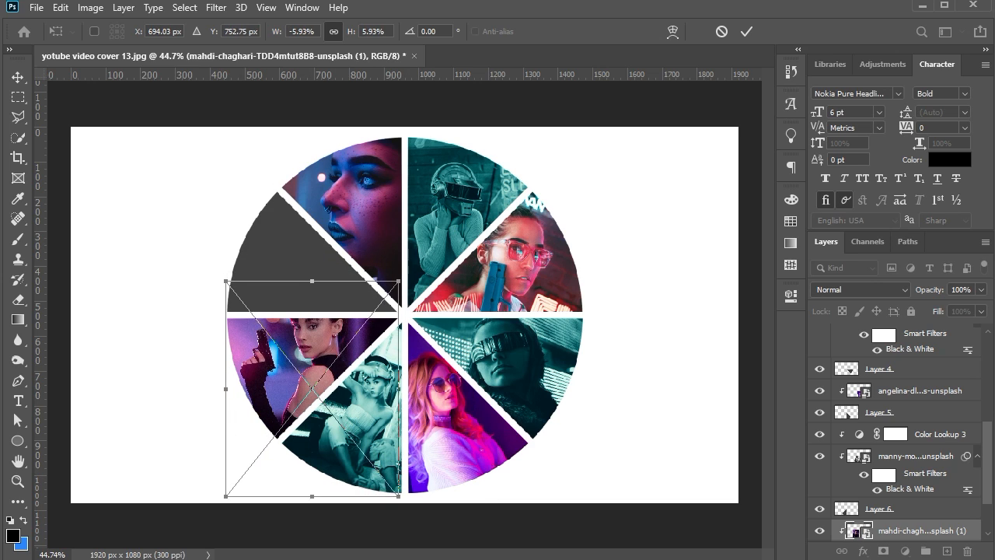
key(Return)
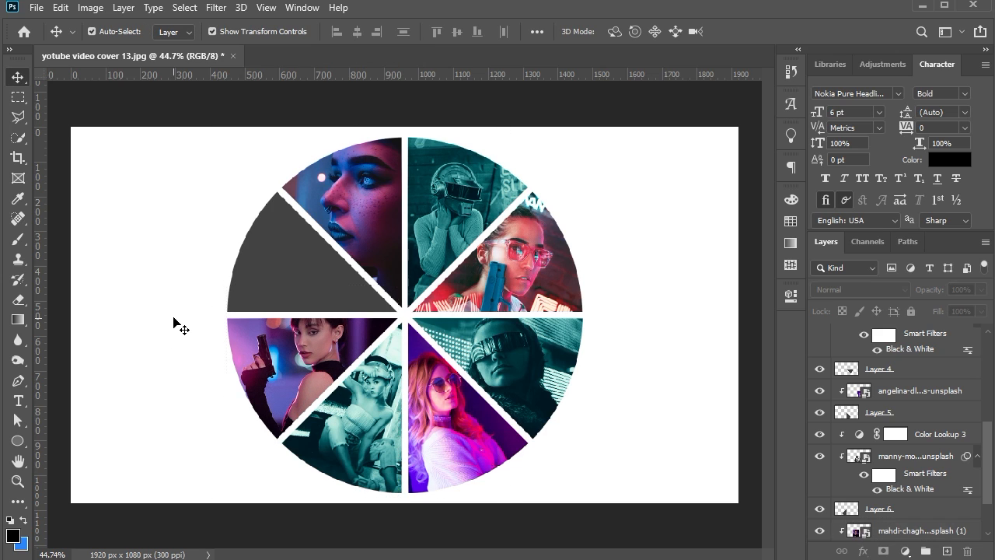
Enlarge the woman-with-pistol photo slightly so her face and pistol fill the Layer 7 wedge
key(ctrl+t)
drag(399, 500, 418, 526)
key(Return)
click(165, 317)
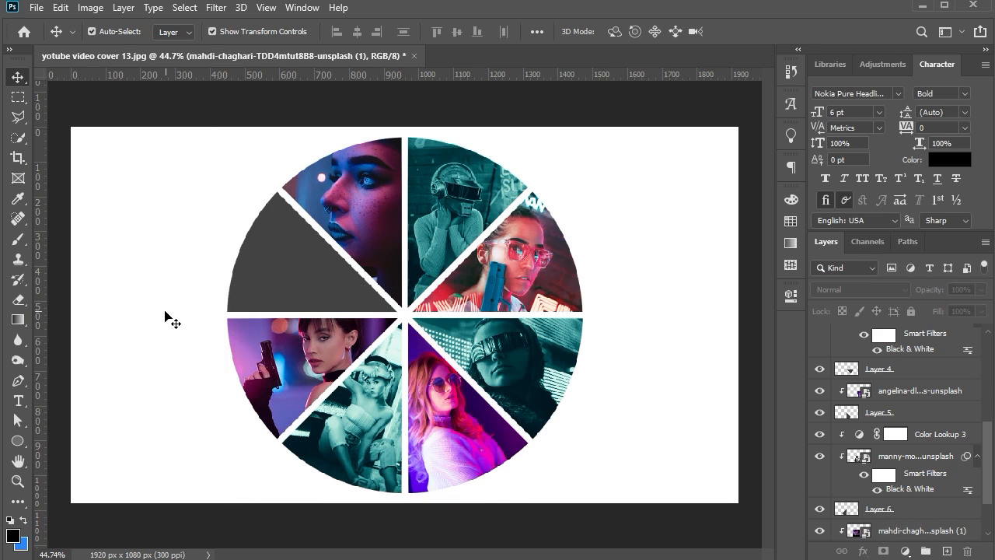
Add a Hue/Saturation adjustment clipped to the pink-glasses photo, raising the saturation and shifting the hue slightly
click(509, 283)
click(883, 64)
click(841, 119)
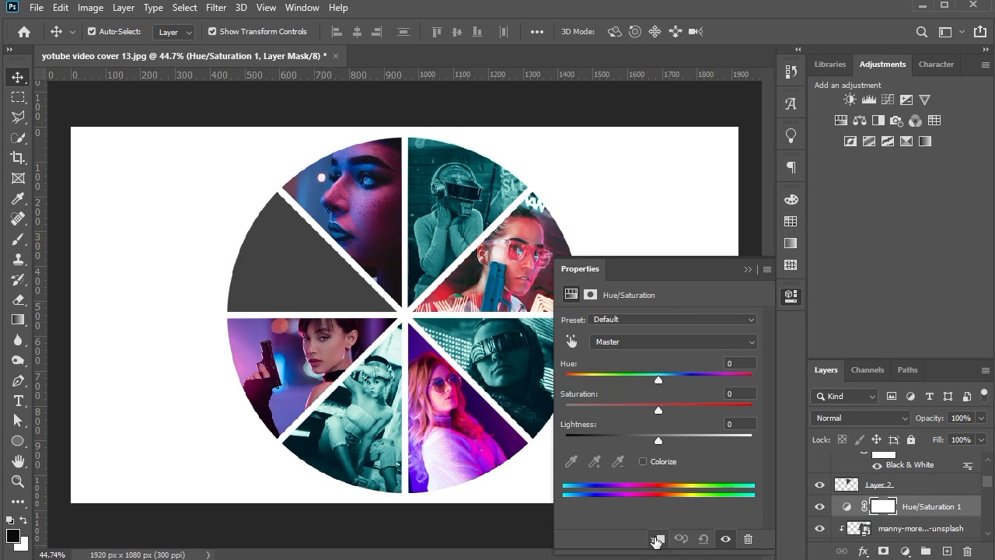
drag(679, 411, 672, 411)
mouse_move(659, 380)
mouse_down()
mouse_move(690, 379)
mouse_move(661, 379)
mouse_up()
click(748, 269)
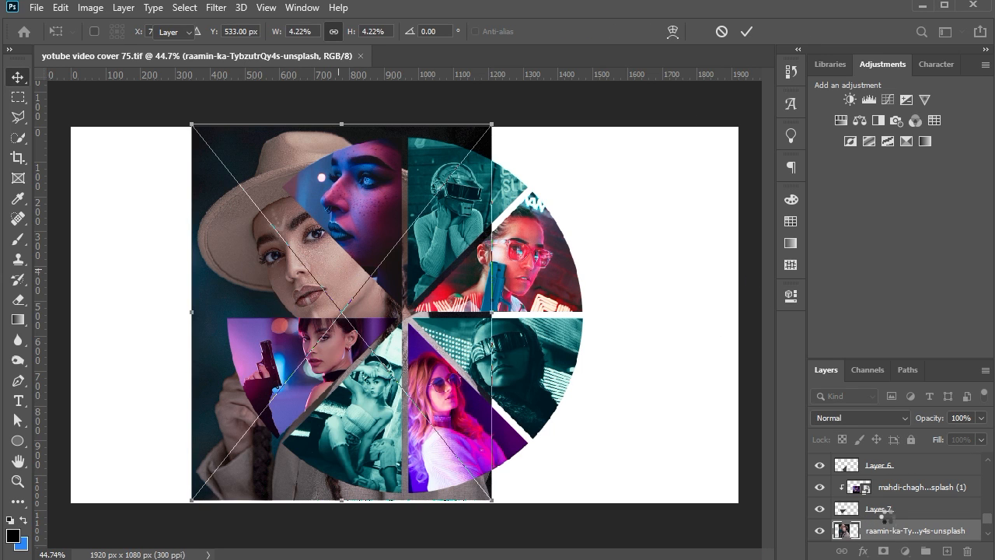
Place the photo of the woman in a hat above Ellipse 1 and clip it to that wedge
key(Return)
right_click(887, 531)
click(751, 333)
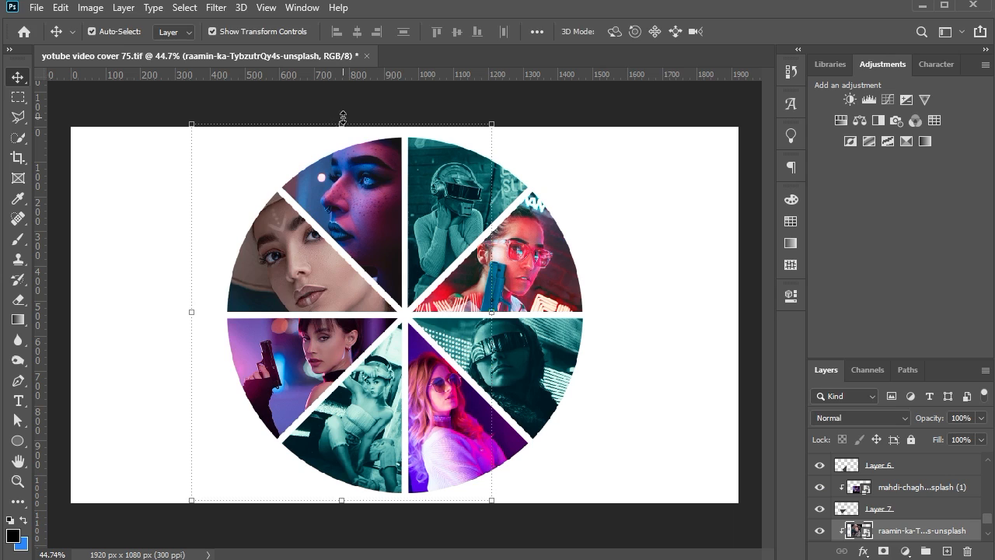
Scale down and reposition the hat photo so the hat and face fit within the Ellipse 1 wedge
drag(343, 118, 337, 208)
drag(332, 306, 332, 281)
drag(454, 476, 412, 372)
key(Return)
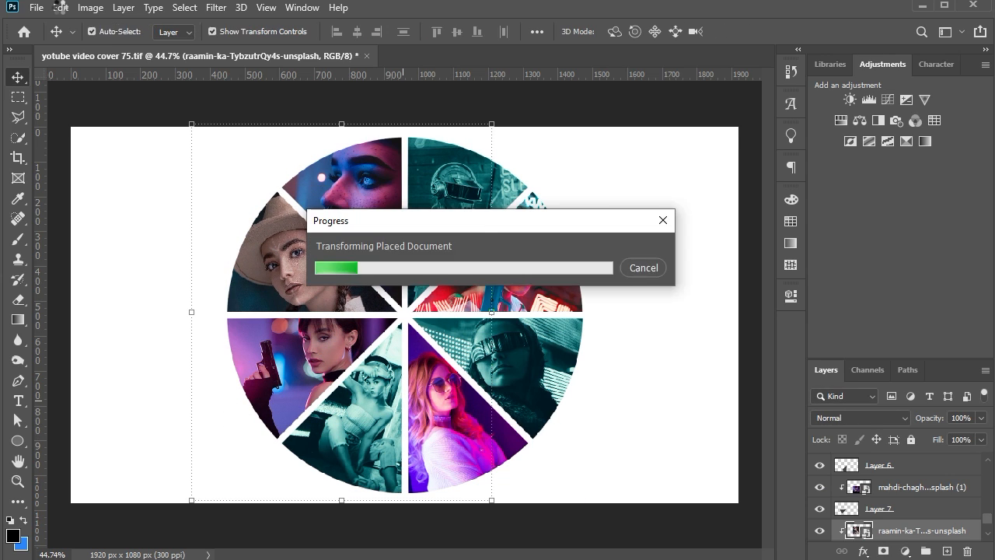
Apply a Black & White adjustment to the hat photo in the Ellipse 1 wedge
click(90, 8)
mouse_move(95, 48)
click(274, 161)
click(372, 123)
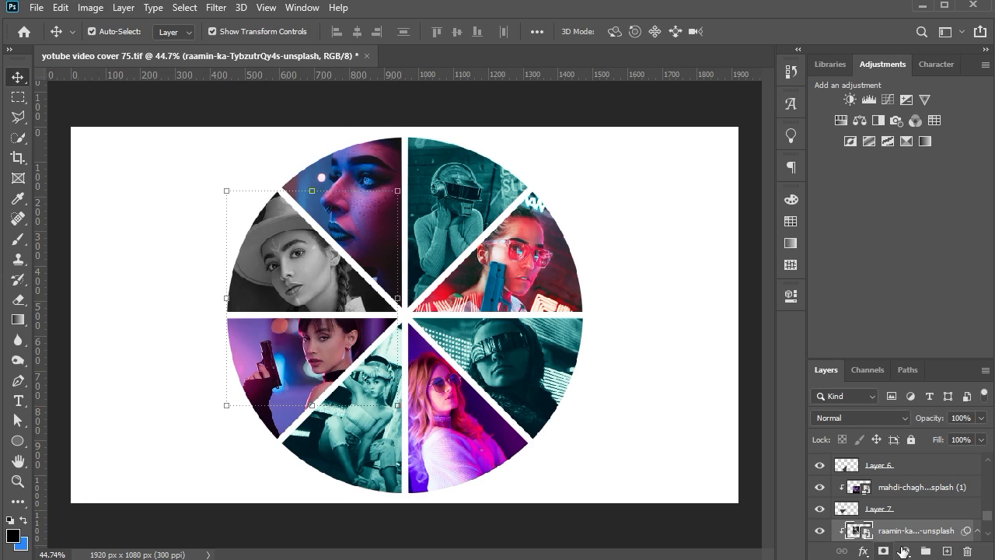
Add a Color Lookup adjustment with the HorrorBlue.3DL file above the hat photo and clip it to that photo
click(934, 120)
click(689, 322)
click(667, 200)
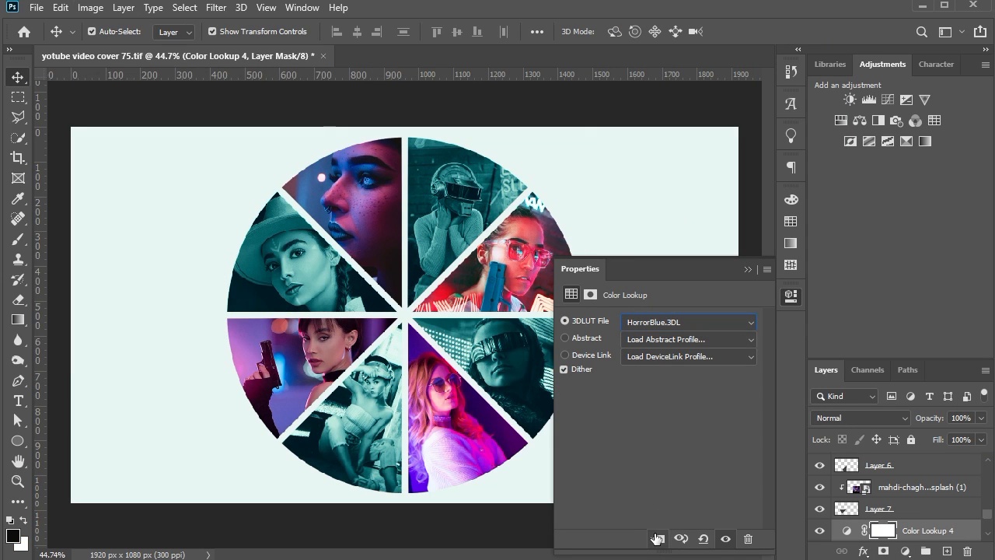
click(658, 539)
click(748, 270)
click(632, 386)
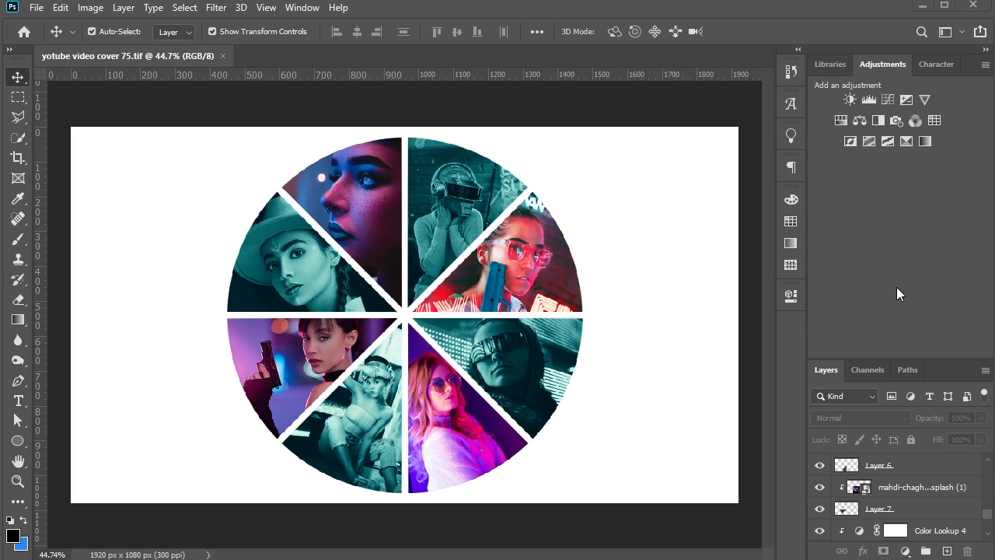
Enlarge the layer list and group Layer 1 together with its clipped face photo
drag(896, 359, 897, 149)
scroll(906, 288, up, 2)
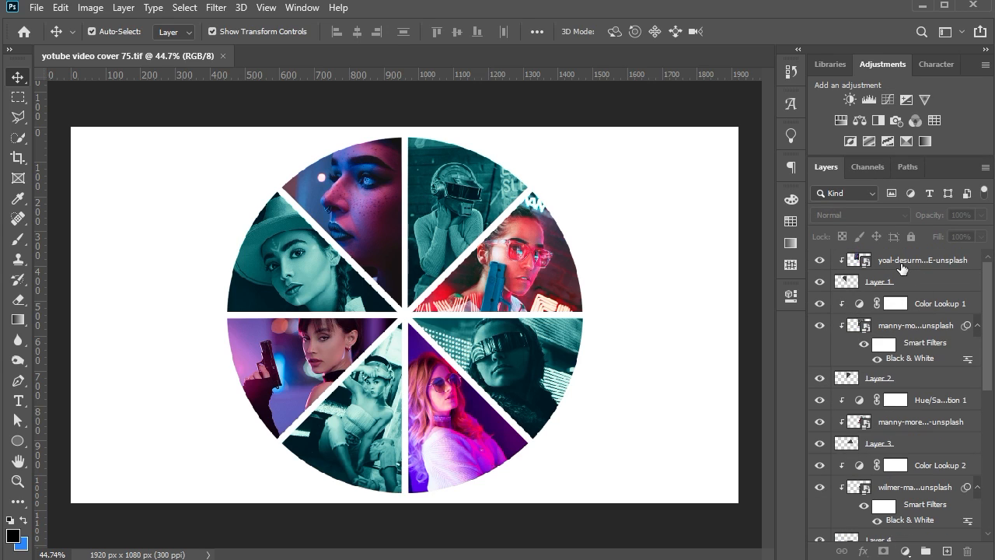
click(902, 268)
ctrl+click(900, 288)
click(926, 551)
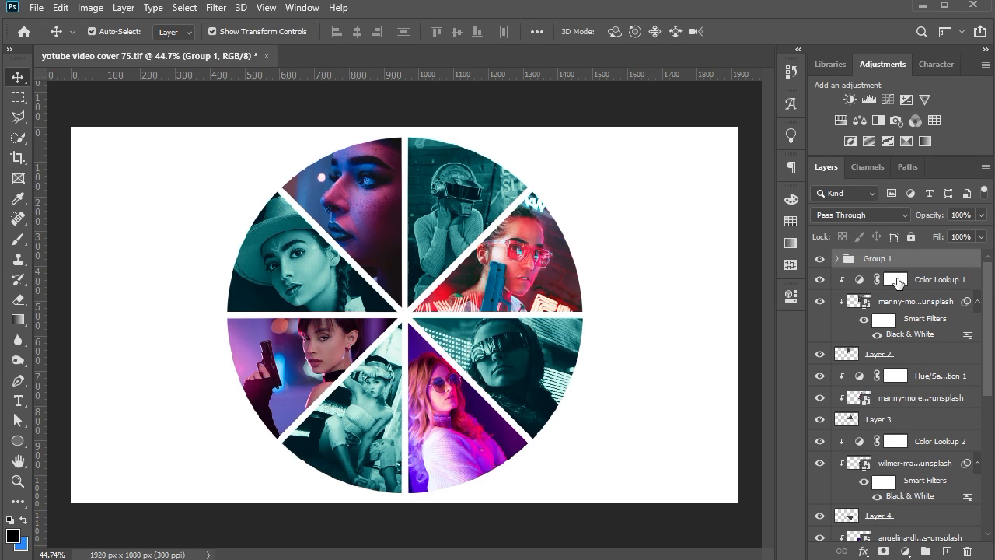
Group Layer 2 together with its clipped helmet photo and Color Lookup 1
click(918, 279)
ctrl+click(914, 301)
click(925, 552)
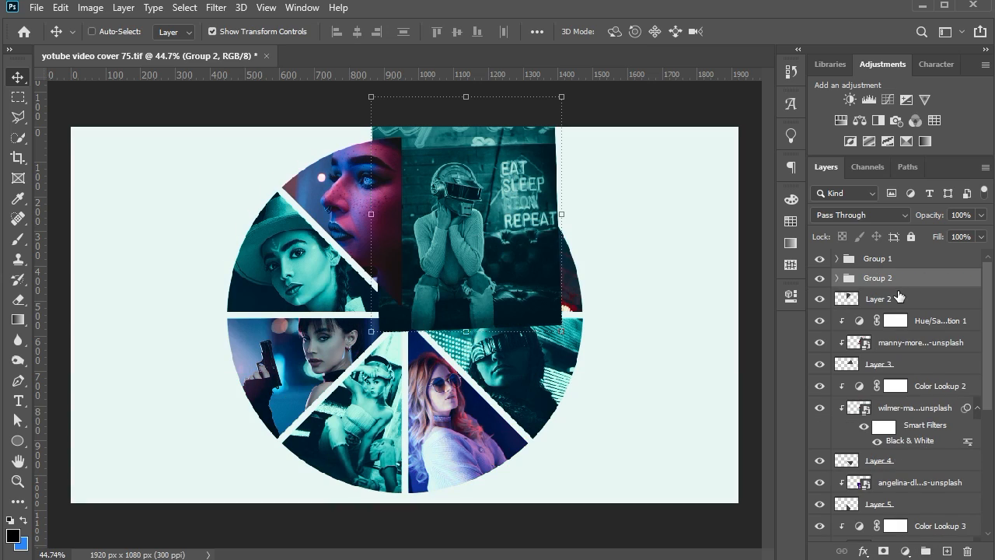
key(ctrl+z)
shift+click(906, 354)
key(ctrl+g)
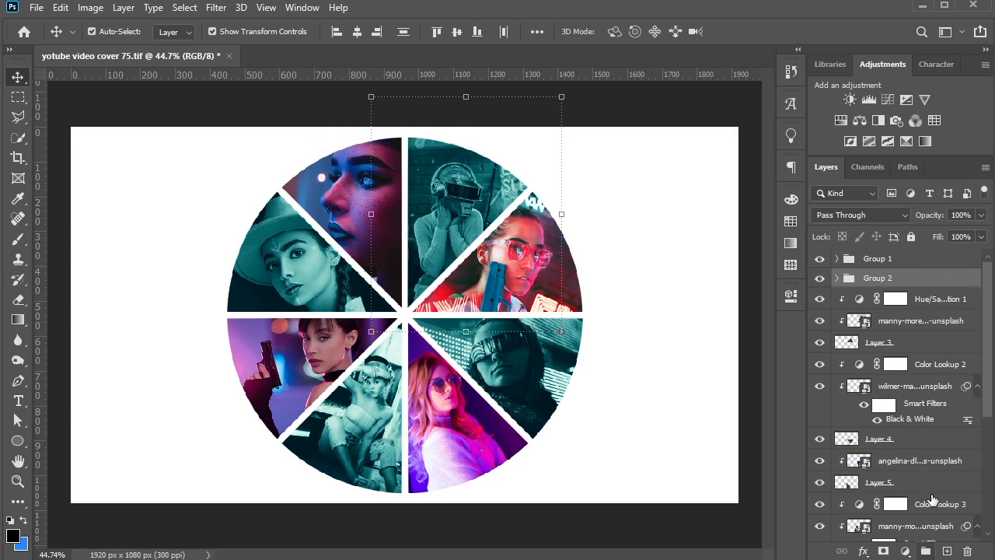
Put Layer 3 with its photo and Hue/Saturation 1 in one group, and Layer 4 with its photo and Color Lookup 2 in another
click(914, 298)
shift+click(910, 341)
key(ctrl+g)
click(914, 318)
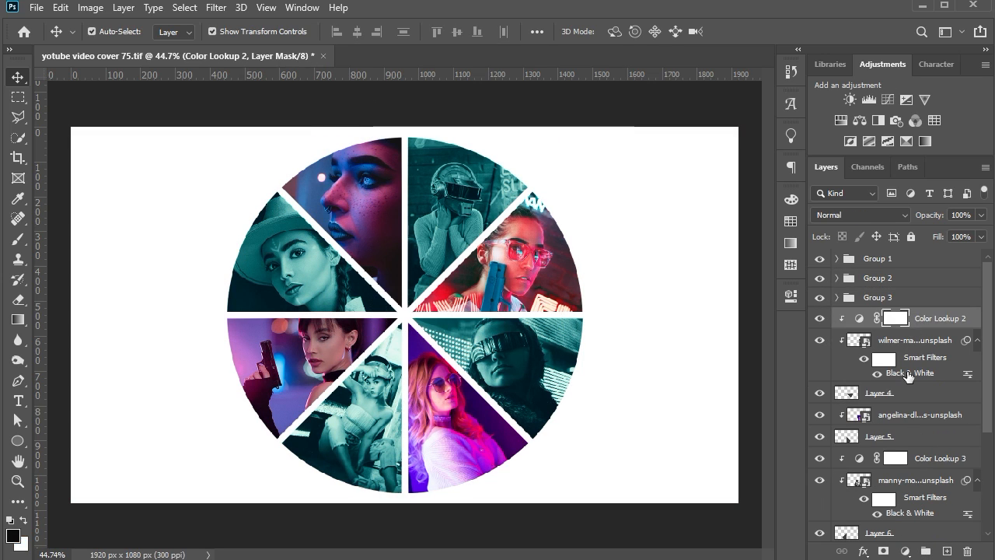
shift+click(906, 392)
key(ctrl+g)
Put Layer 5 with its photo in one group, and Layer 6 with its photo and Color Lookup 3 in another
click(912, 343)
shift+click(908, 360)
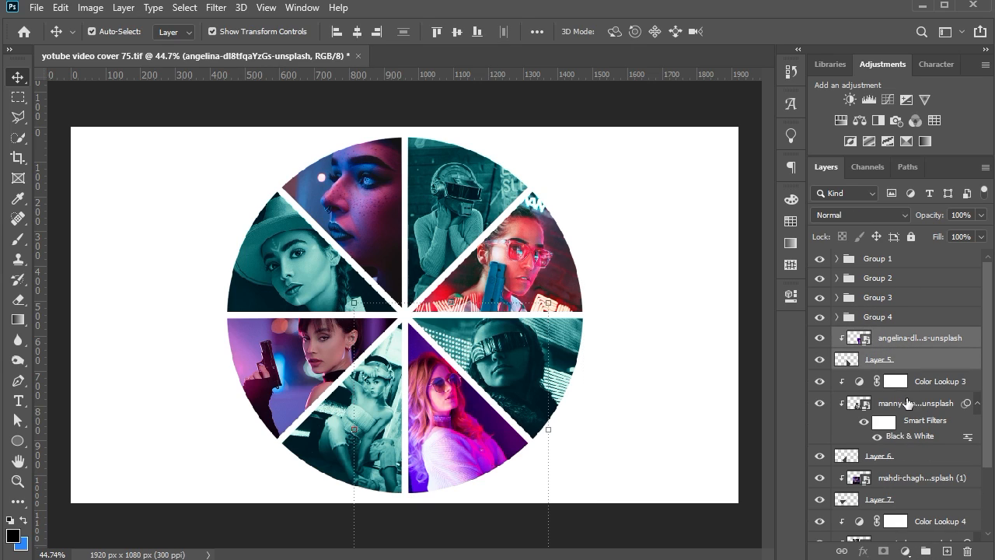
key(ctrl+g)
click(913, 358)
shift+click(906, 433)
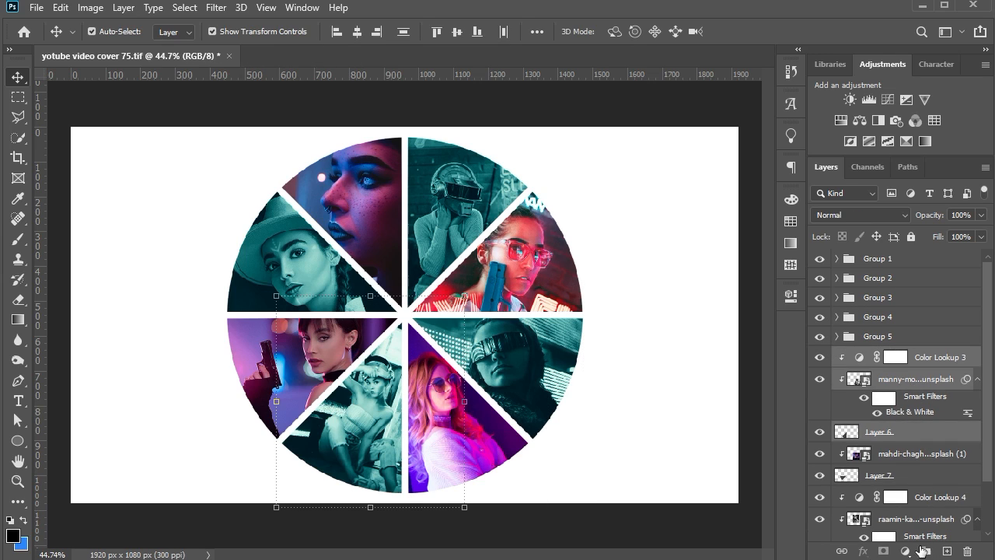
key(ctrl+g)
Put Layer 7 with its photo in one group, and Ellipse 1 with the hat photo and Color Lookup 4 in another
click(910, 377)
shift+click(902, 447)
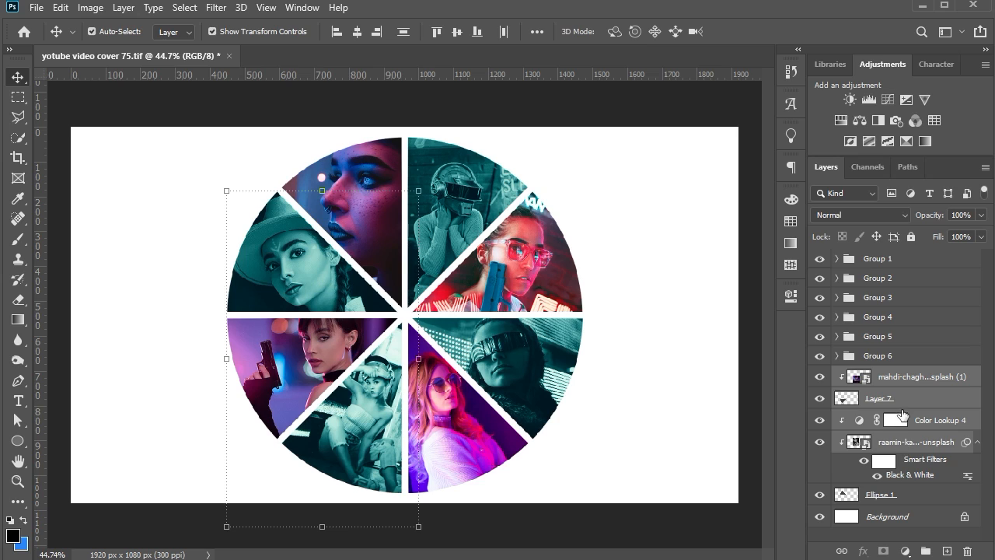
click(903, 400)
shift+click(908, 380)
click(926, 551)
click(902, 400)
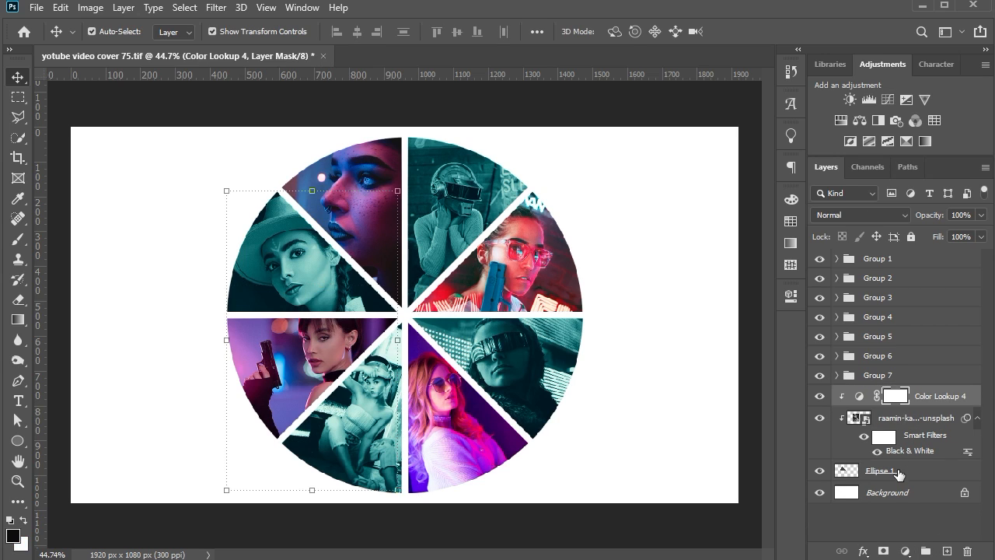
shift+click(898, 472)
key(ctrl+g)
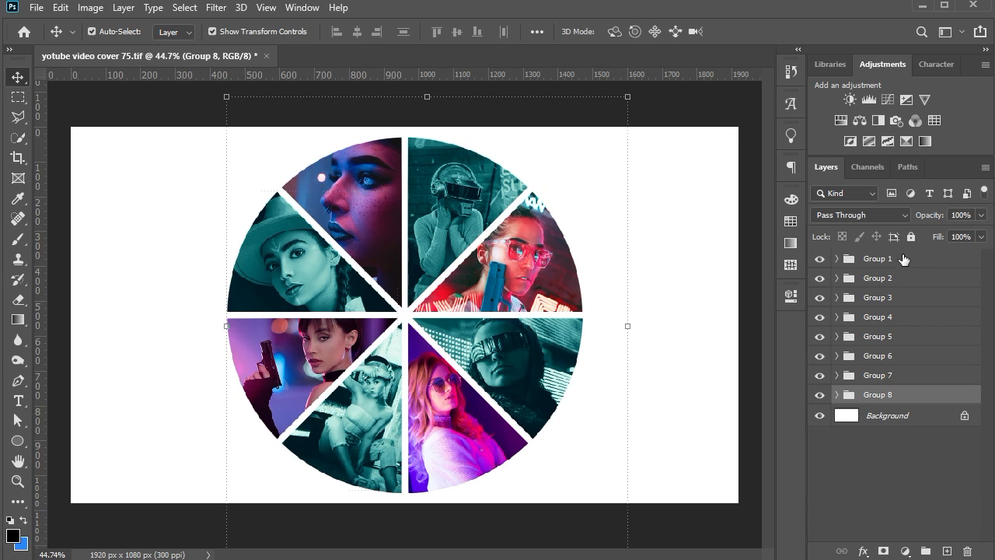
Combine the eight wedge groups into one group, scale it to 86.80%, and move the collage up slightly on the canvas
shift+click(903, 259)
click(925, 551)
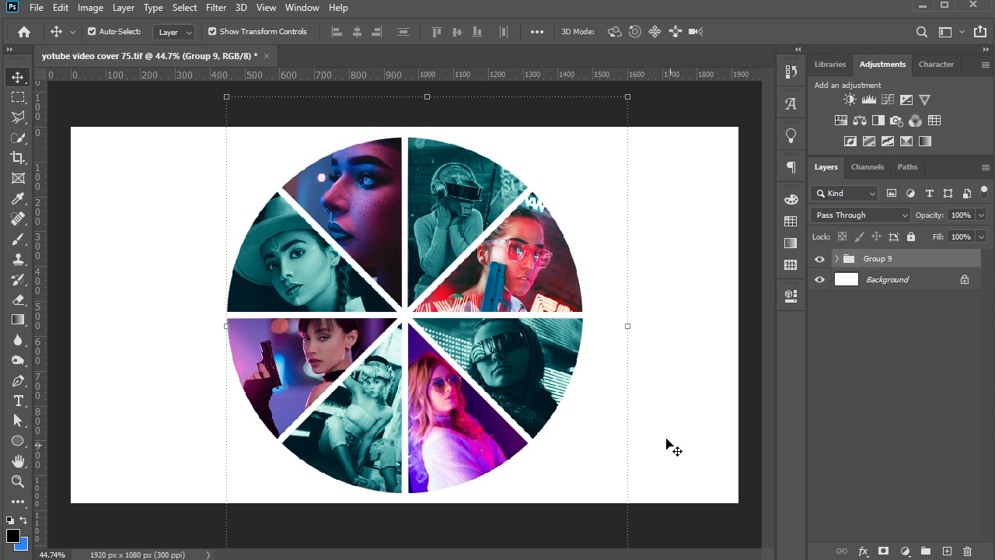
click(627, 325)
drag(428, 97, 428, 127)
drag(433, 231, 434, 220)
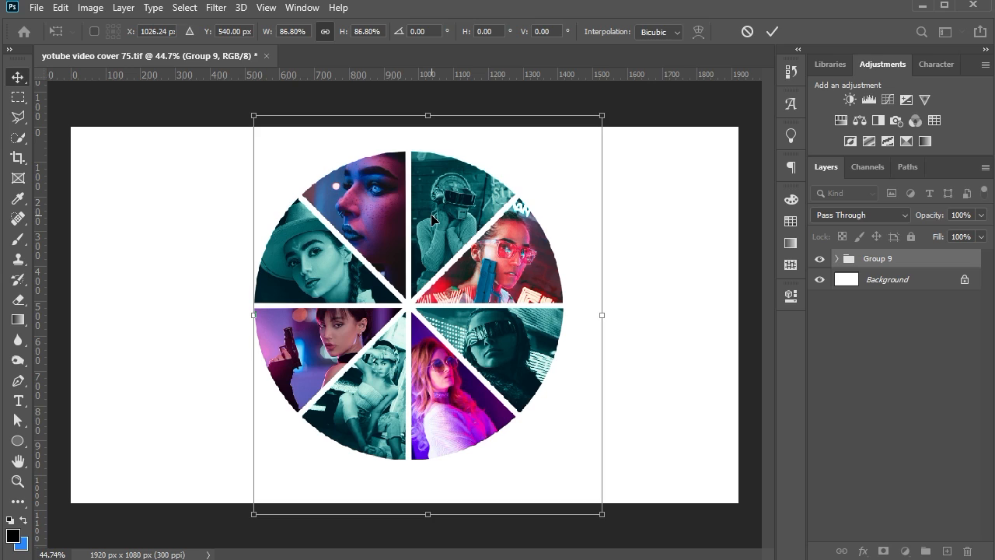
key(Return)
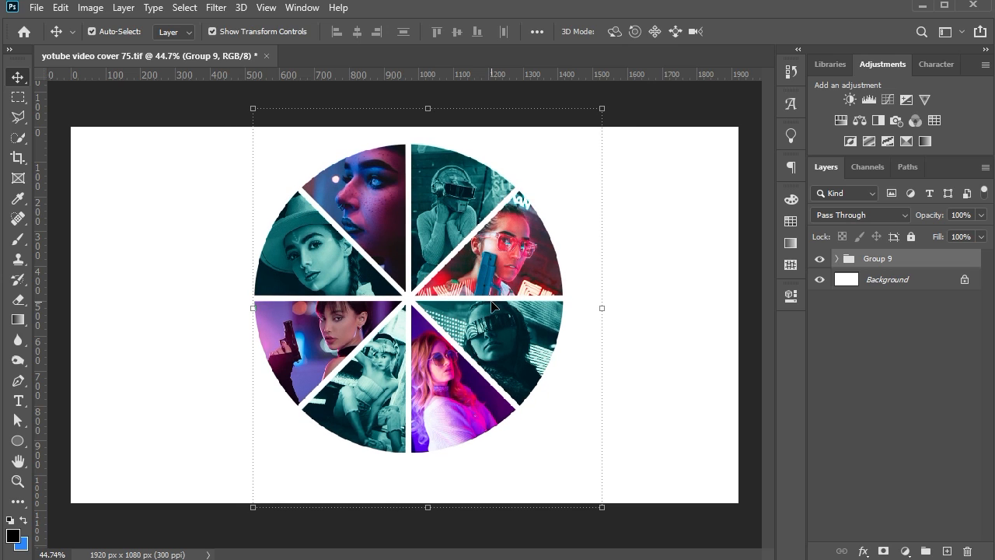
click(670, 310)
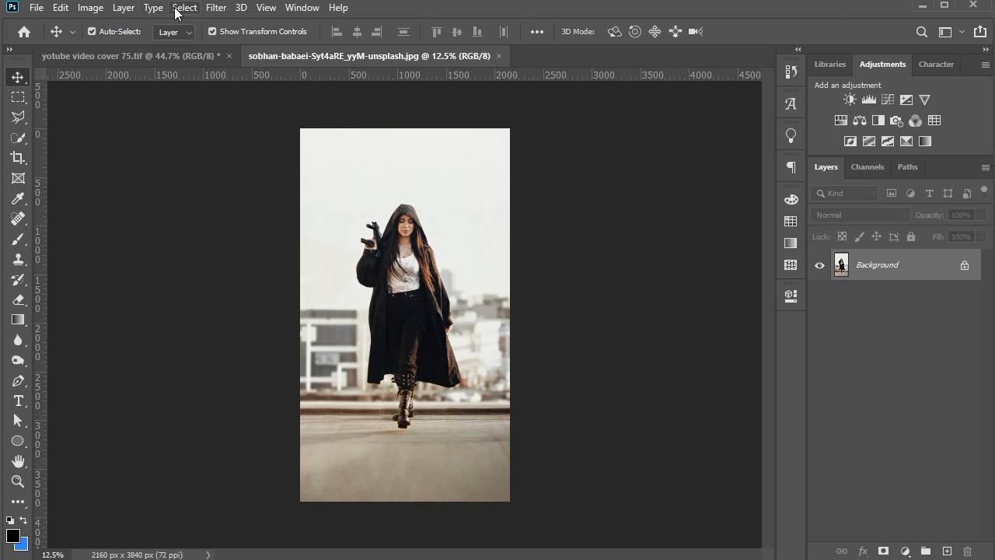
Select the hooded woman as the subject of the street photo
click(175, 9)
click(270, 188)
scroll(397, 414, up, 11)
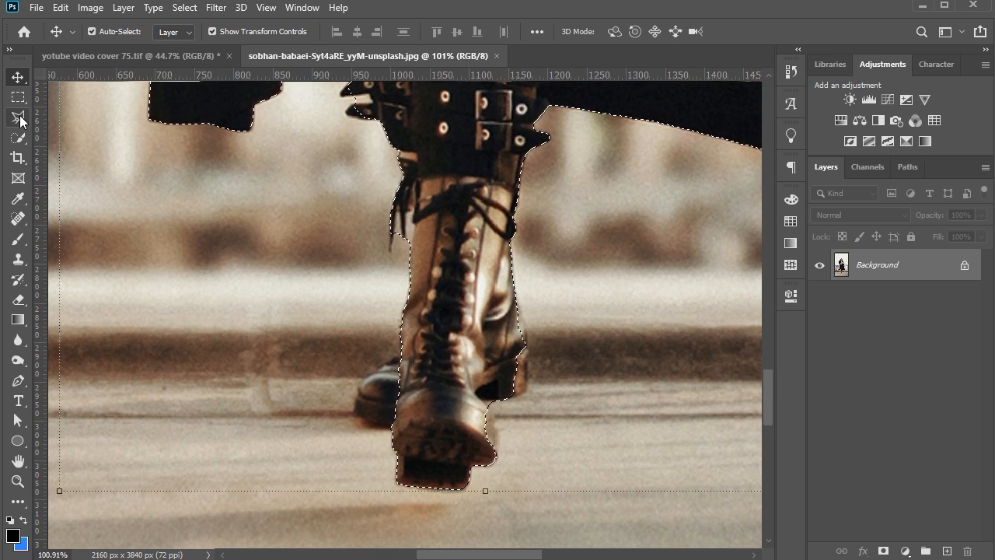
Add the missing toe and heel of the rear boot to the selection with the Lasso tool
right_click(18, 118)
click(74, 118)
scroll(427, 393, up, 2)
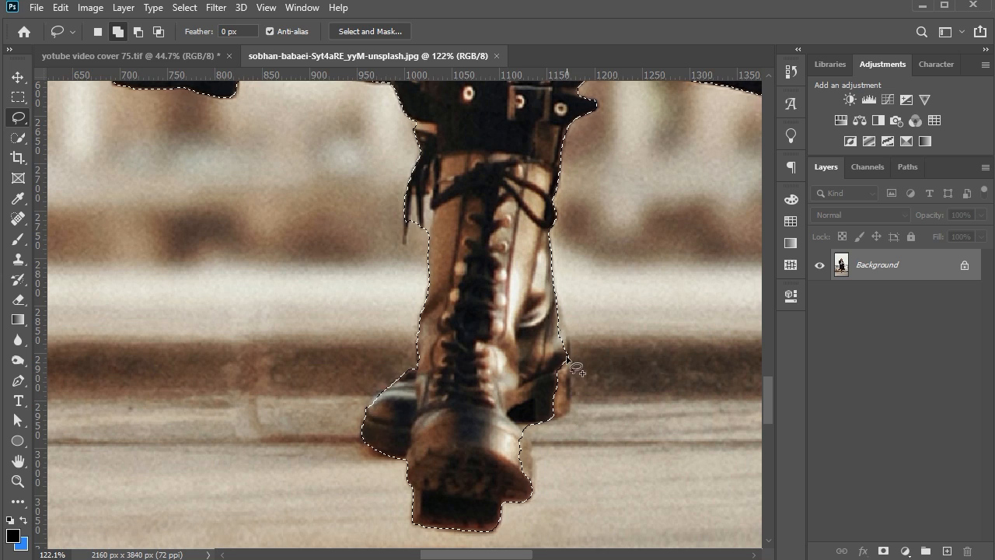
drag(573, 368, 568, 334)
drag(570, 406, 530, 345)
scroll(606, 202, down, 2)
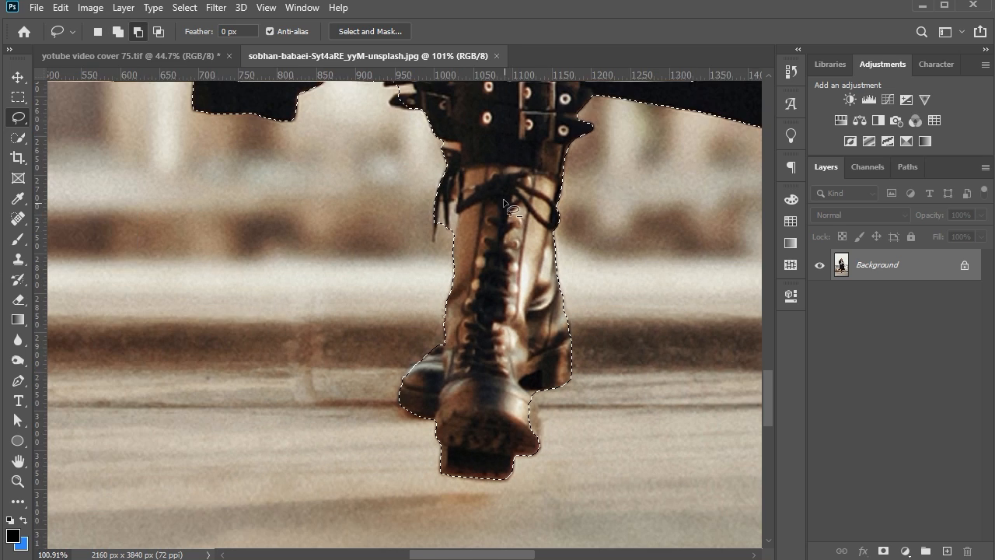
Refine the selection around the hanging boot laces, subtracting the background between the strands and including the lace tip
scroll(440, 196, up, 8)
drag(484, 255, 484, 216)
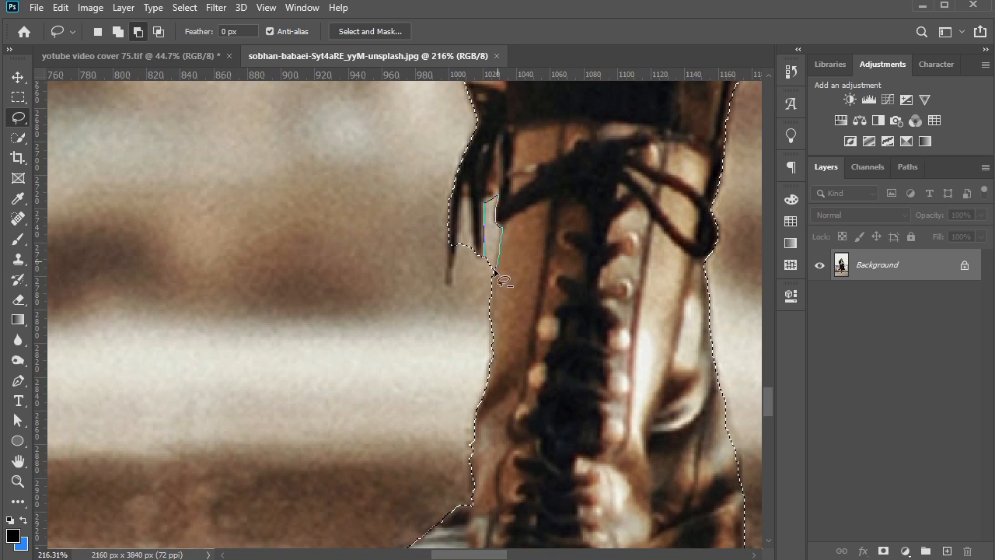
mouse_move(495, 271)
mouse_down()
mouse_move(480, 252)
mouse_move(456, 272)
mouse_up()
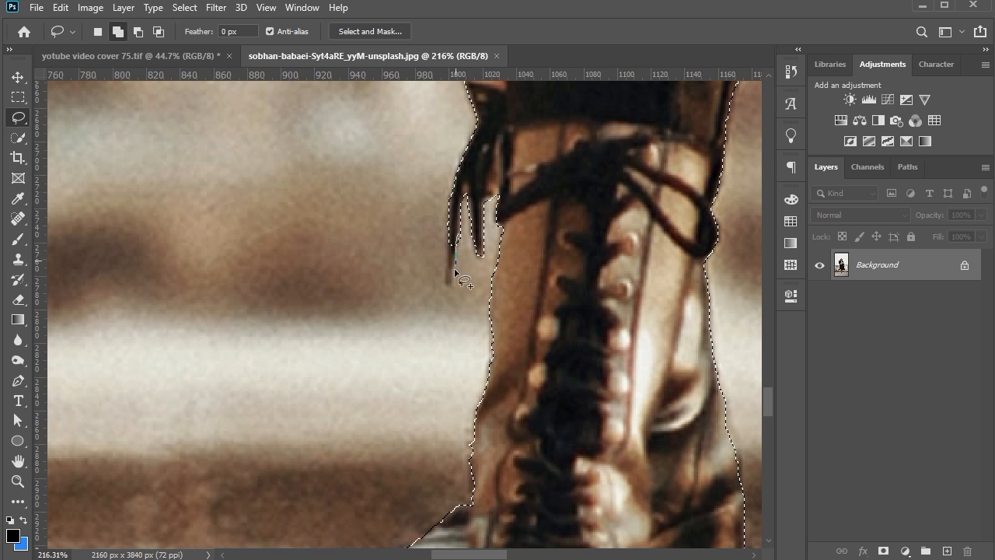
scroll(458, 224, down, 5)
Subtract the background gap between the boot's buckle straps and add the cut-off strap tip to the selection
scroll(465, 175, up, 7)
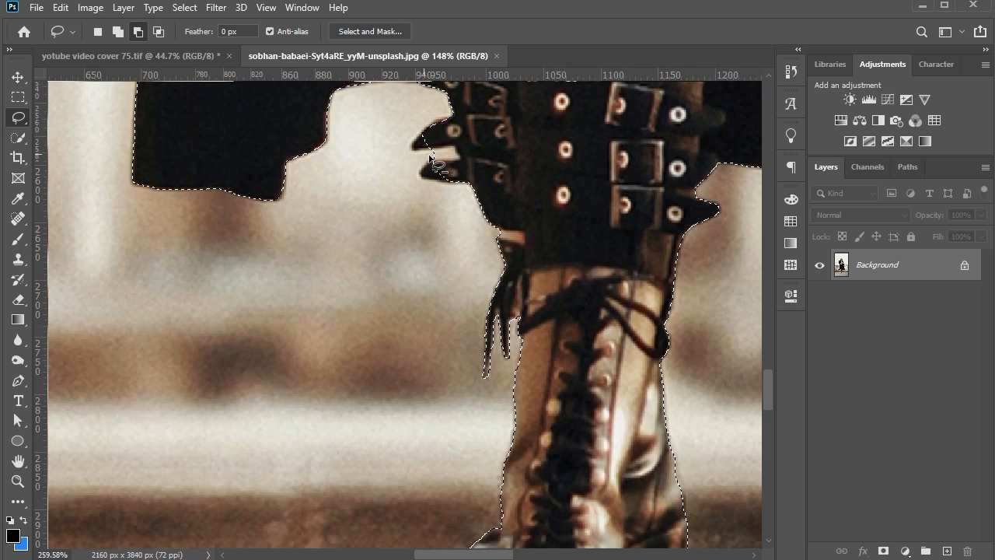
scroll(423, 146, up, 3)
mouse_move(438, 143)
mouse_down()
mouse_move(507, 165)
mouse_move(450, 178)
mouse_up()
drag(437, 219, 505, 188)
scroll(500, 184, up, 3)
drag(442, 244, 420, 249)
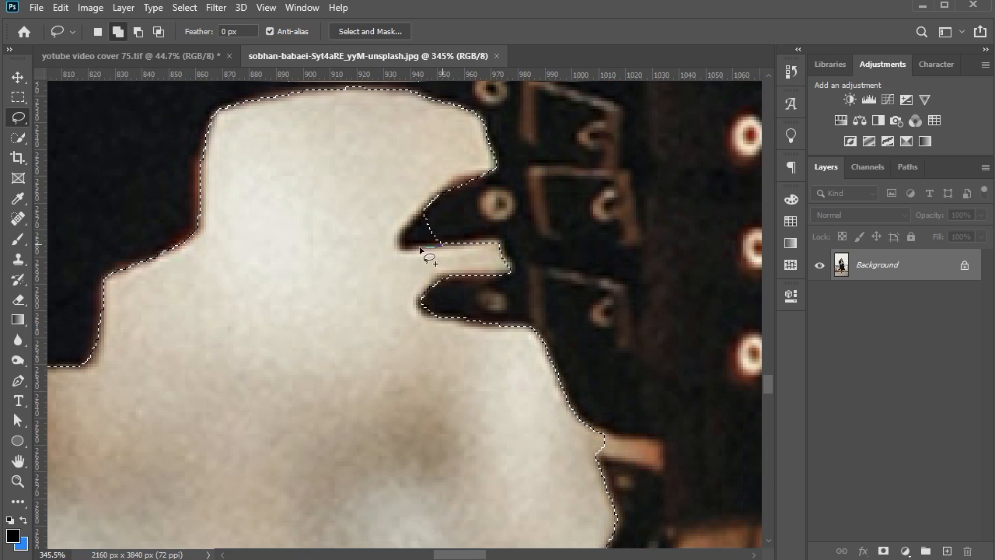
scroll(513, 179, down, 6)
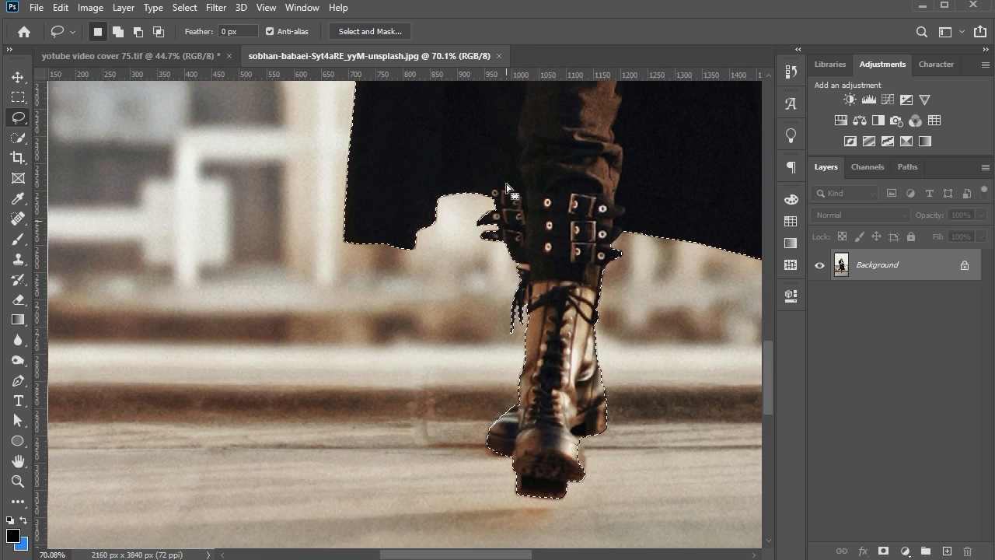
Subtract the background between the lowered hand's fingers and the coat from the selection
scroll(436, 164, up, 3)
scroll(654, 141, up, 2)
scroll(379, 151, down, 3)
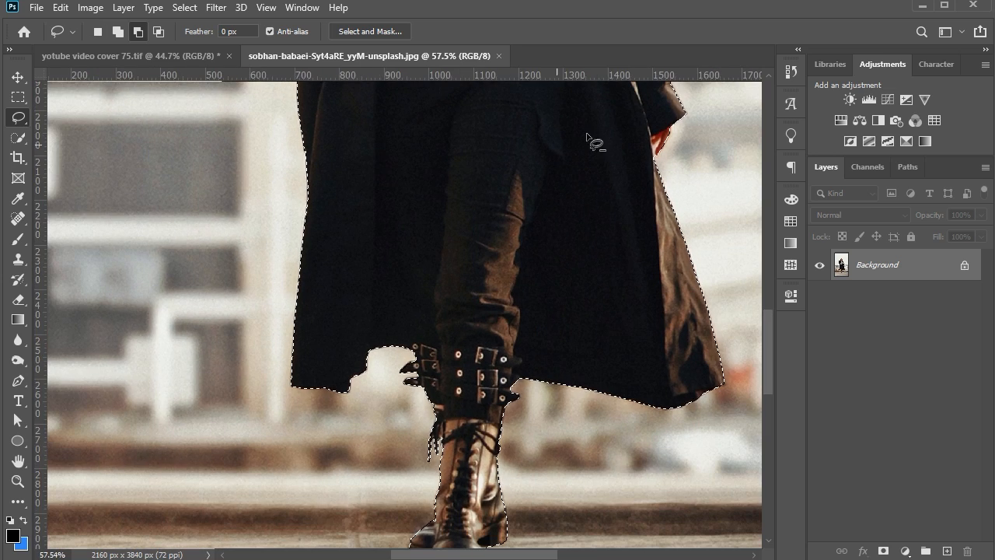
scroll(647, 136, up, 7)
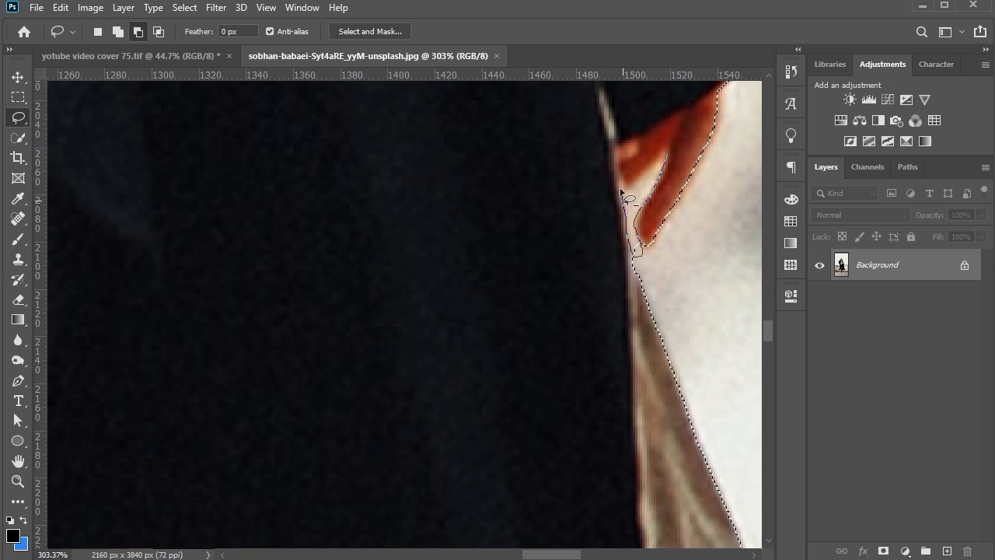
scroll(667, 158, down, 6)
scroll(711, 171, up, 5)
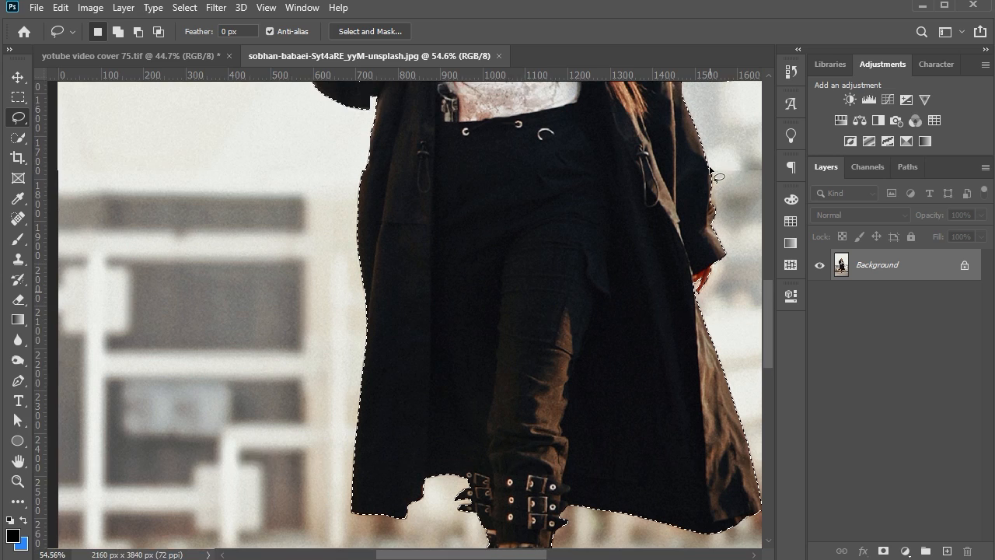
Add the missing finger edges of the gun hand to the selection and subtract the background between gun and hood
scroll(711, 171, up, 5)
scroll(352, 235, up, 2)
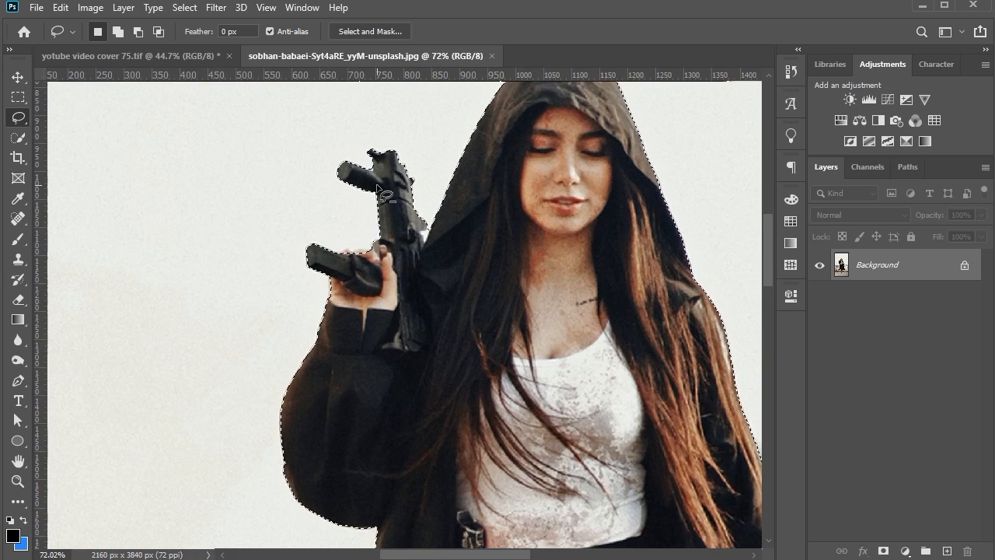
scroll(353, 235, up, 4)
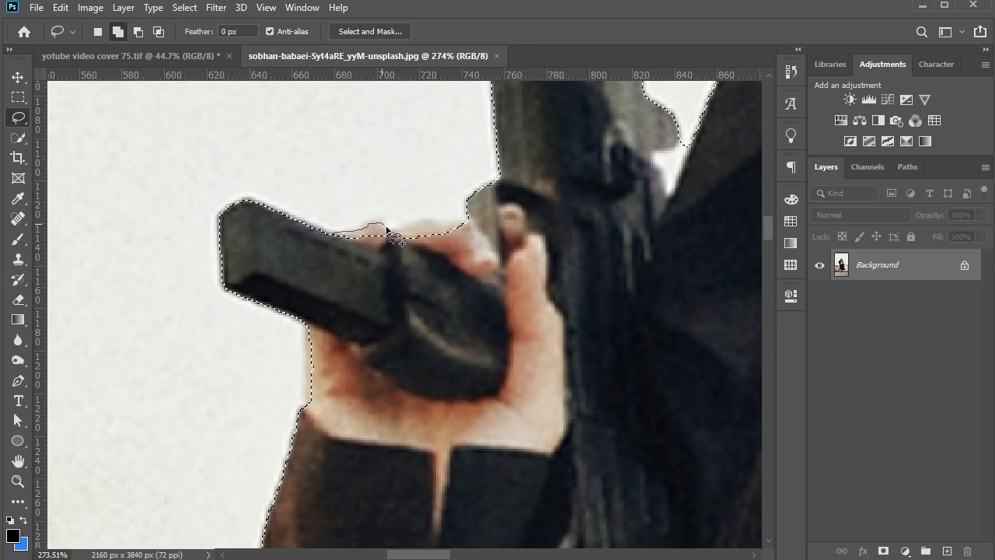
drag(448, 226, 432, 256)
scroll(434, 256, down, 2)
scroll(564, 190, up, 2)
drag(561, 201, 542, 260)
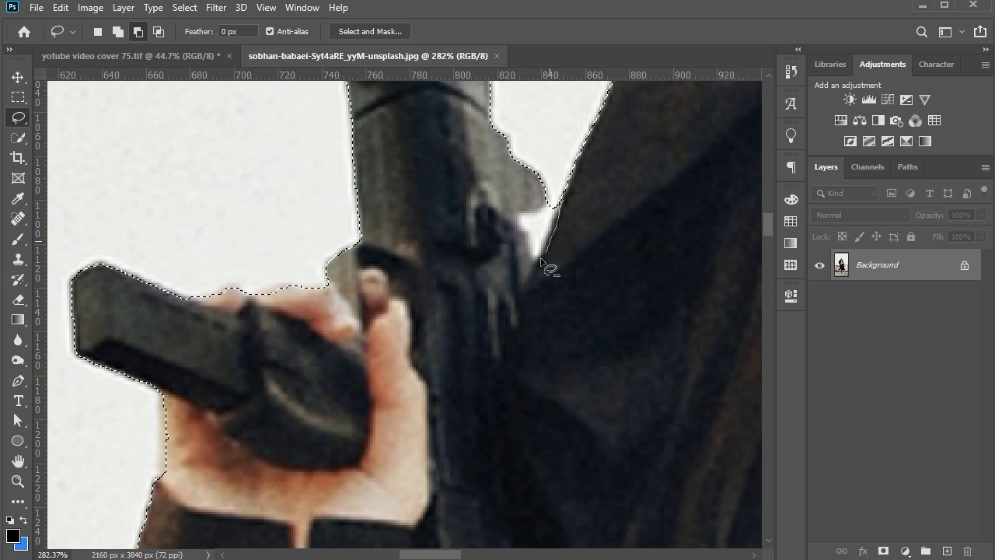
drag(516, 220, 562, 196)
scroll(582, 162, down, 8)
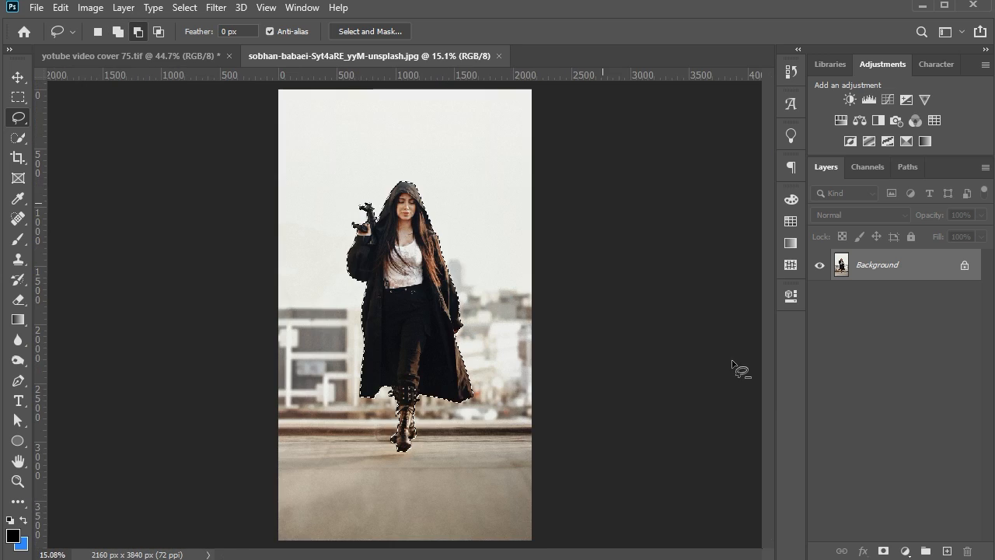
Mask out the photo's background with a layer mask from the selection and convert the cut-out layer to a smart object
click(883, 550)
scroll(411, 301, up, 2)
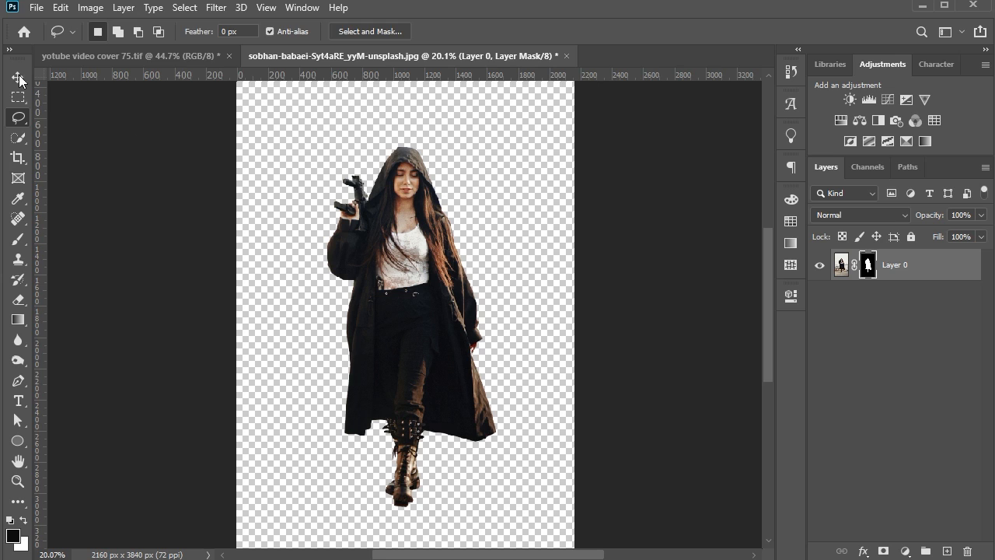
click(18, 77)
right_click(913, 272)
click(785, 209)
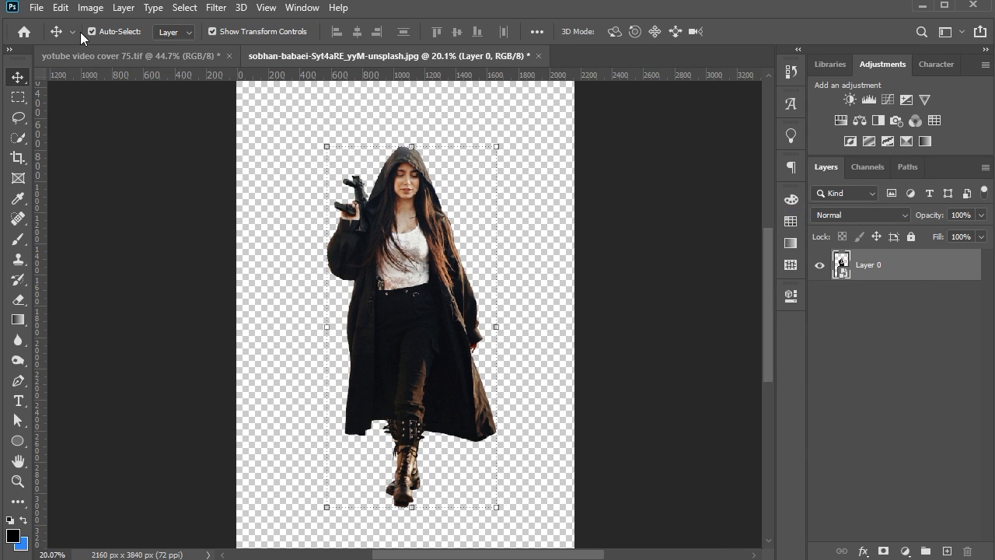
Copy the cut-out woman and paste her into the collage document yotube video cover 75.tif
click(60, 7)
click(78, 113)
click(117, 55)
click(35, 7)
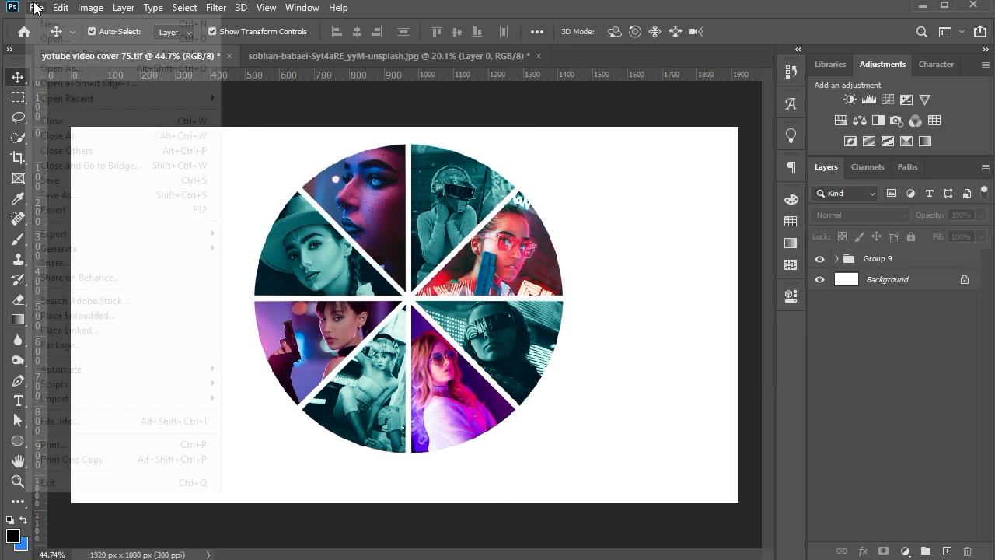
mouse_move(60, 7)
mouse_move(89, 158)
click(283, 176)
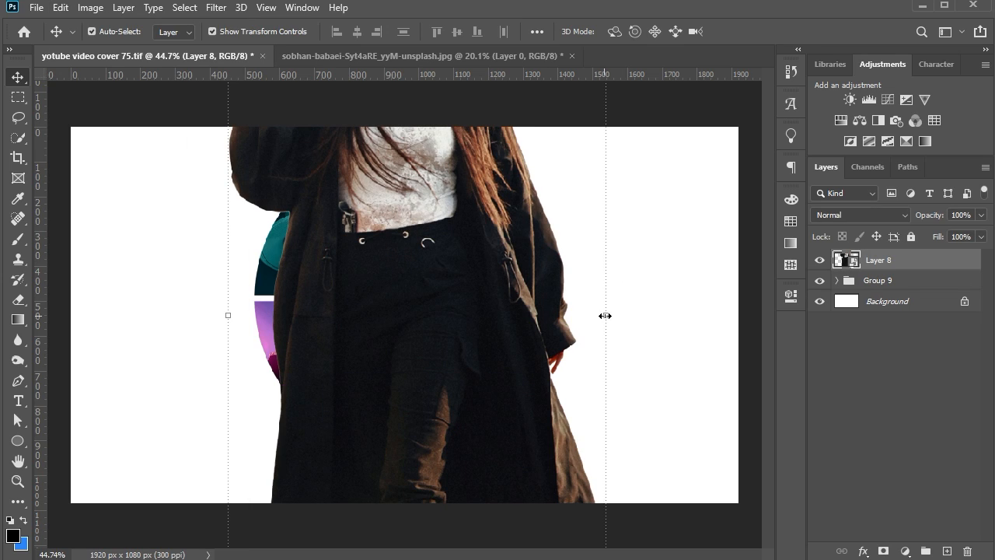
Scale the pasted woman down proportionally and place her centred over the lower part of the circular collage
drag(605, 314, 525, 314)
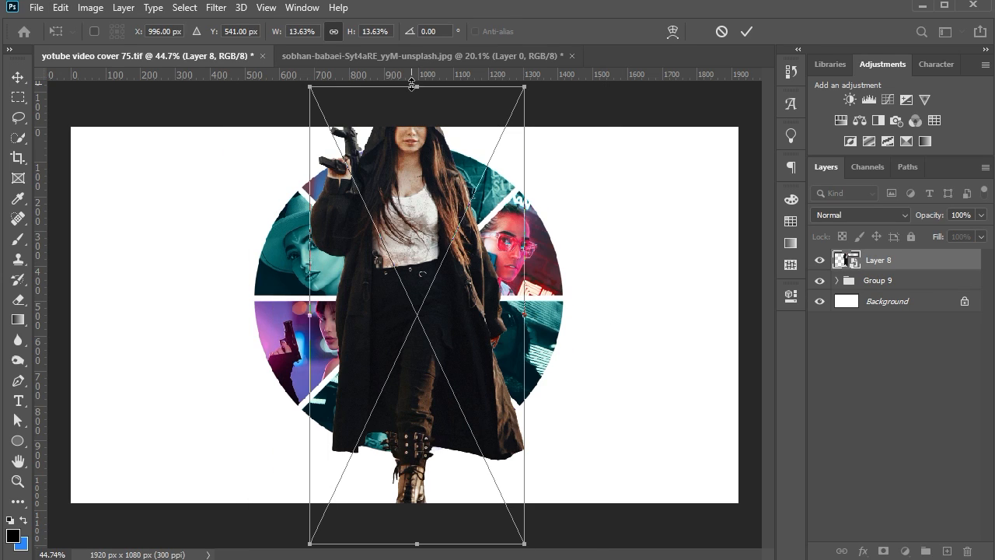
drag(417, 87, 423, 191)
drag(415, 237, 407, 290)
key(Return)
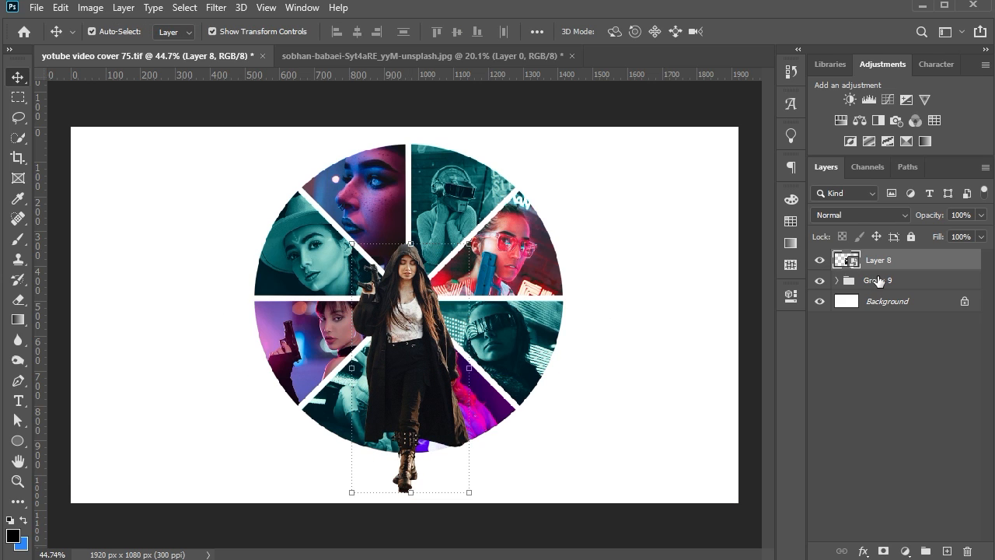
Scale the Group 9 collage to 96.24% behind the woman
click(878, 281)
key(ctrl+t)
drag(428, 507, 426, 492)
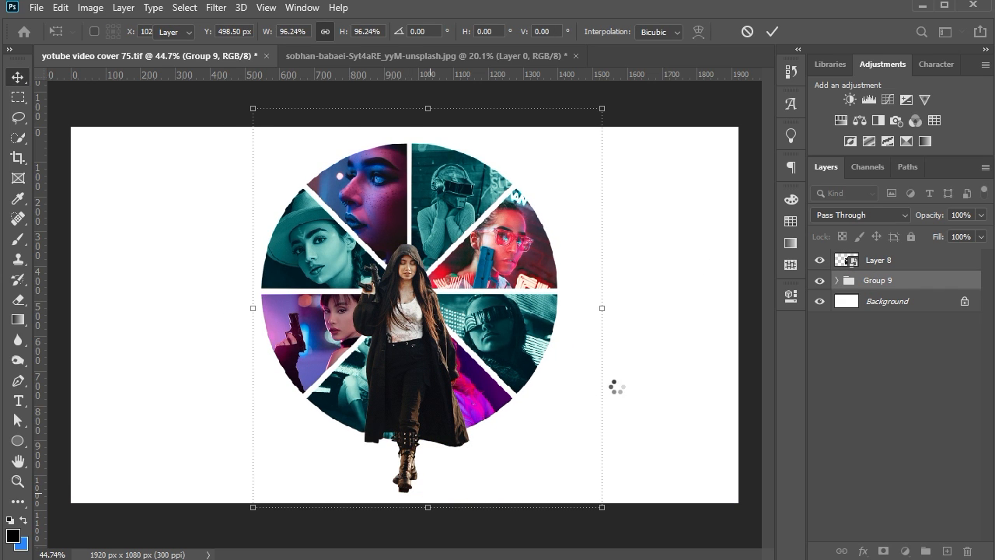
key(Return)
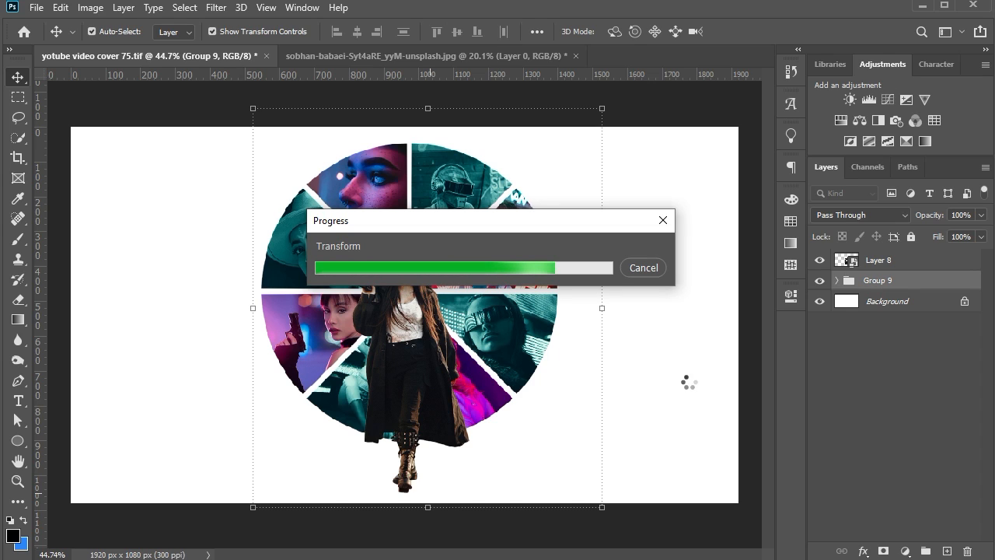
Enlarge the woman on Layer 8 slightly so that her hood reaches higher into the collage
click(425, 398)
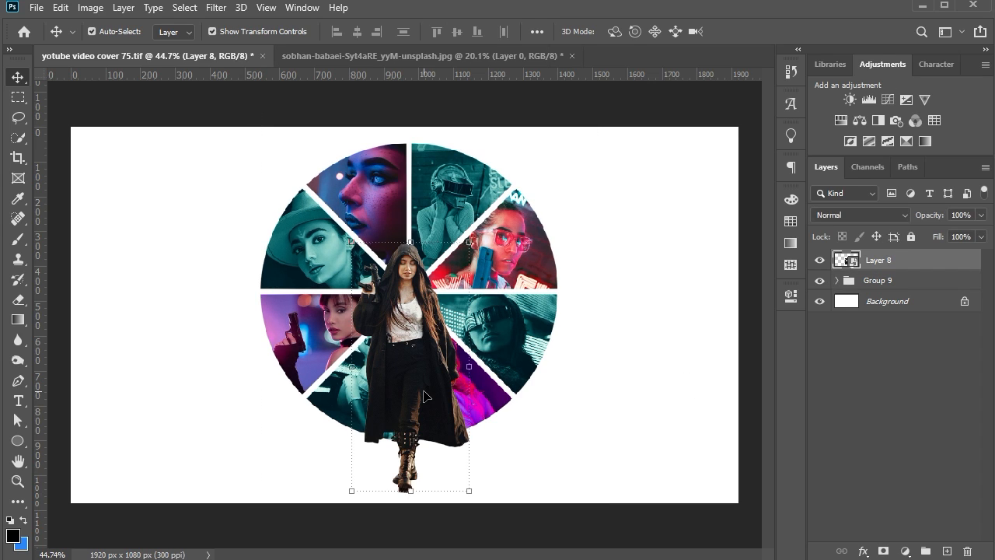
mouse_move(417, 239)
mouse_down()
mouse_move(416, 249)
mouse_move(415, 227)
mouse_up()
key(Return)
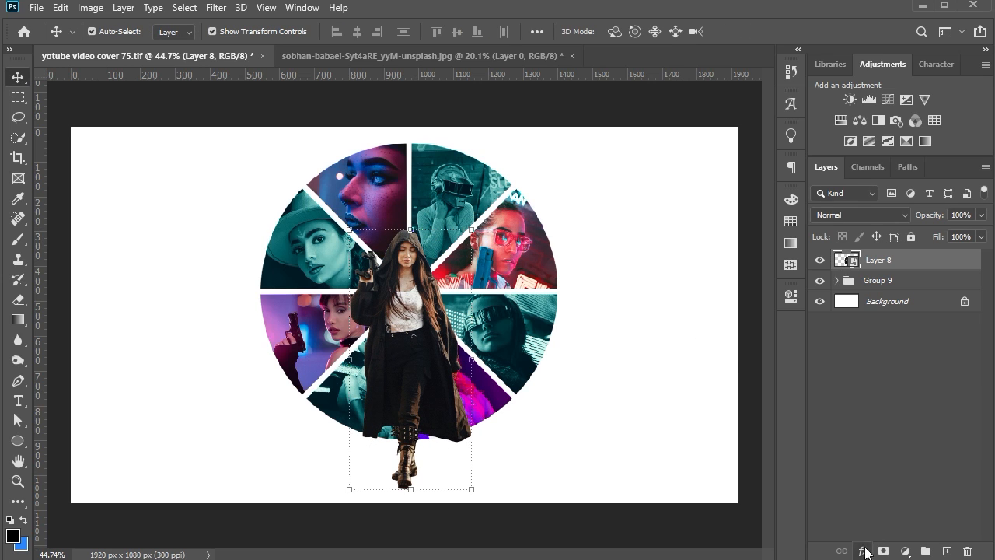
Add an Outer Glow to Layer 8 in a teal based on the hat photo, colour 56d7ce
click(864, 549)
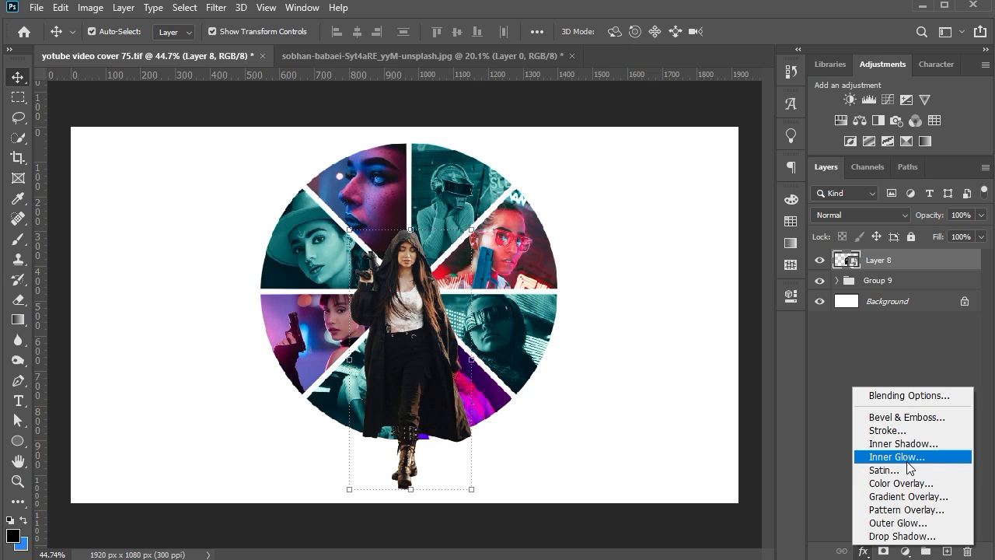
click(916, 524)
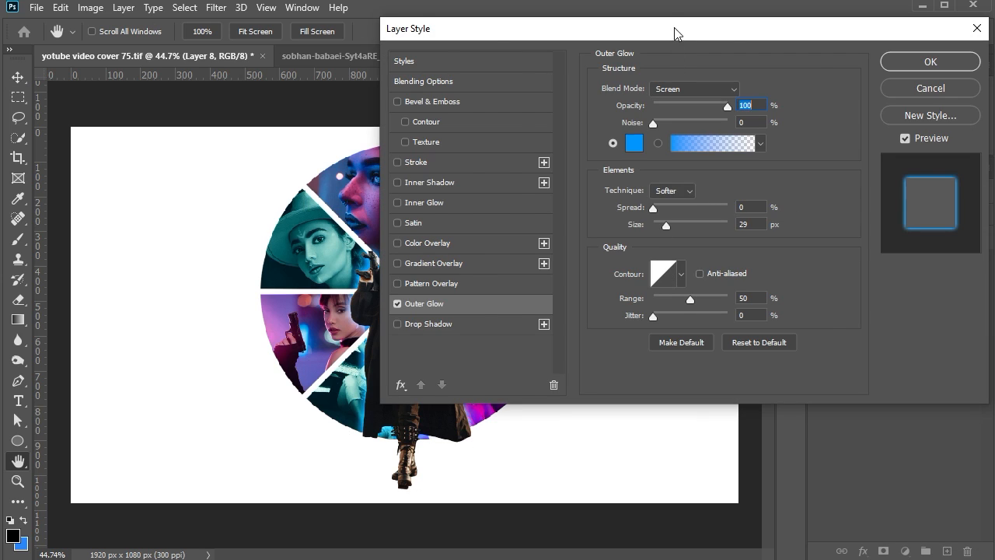
drag(678, 32, 820, 33)
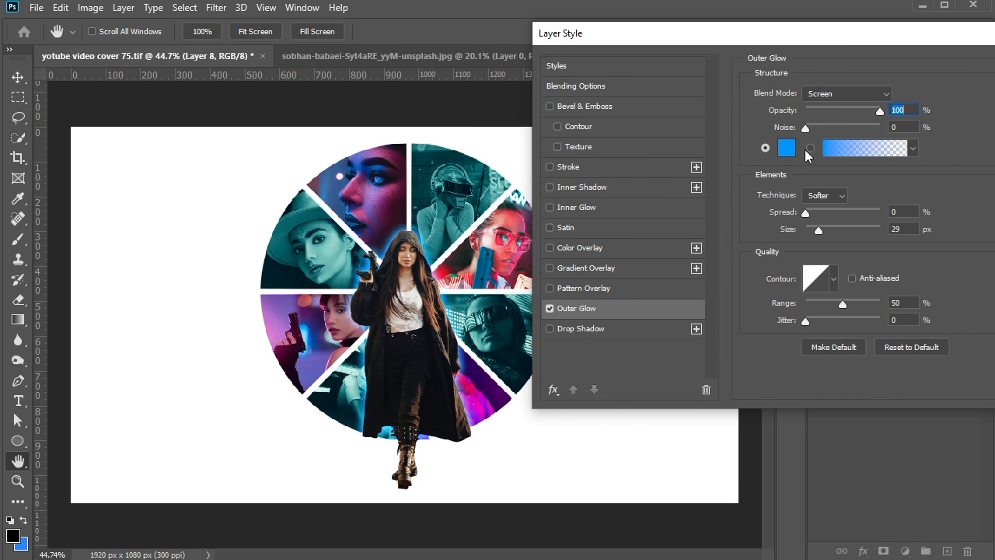
click(787, 148)
click(320, 243)
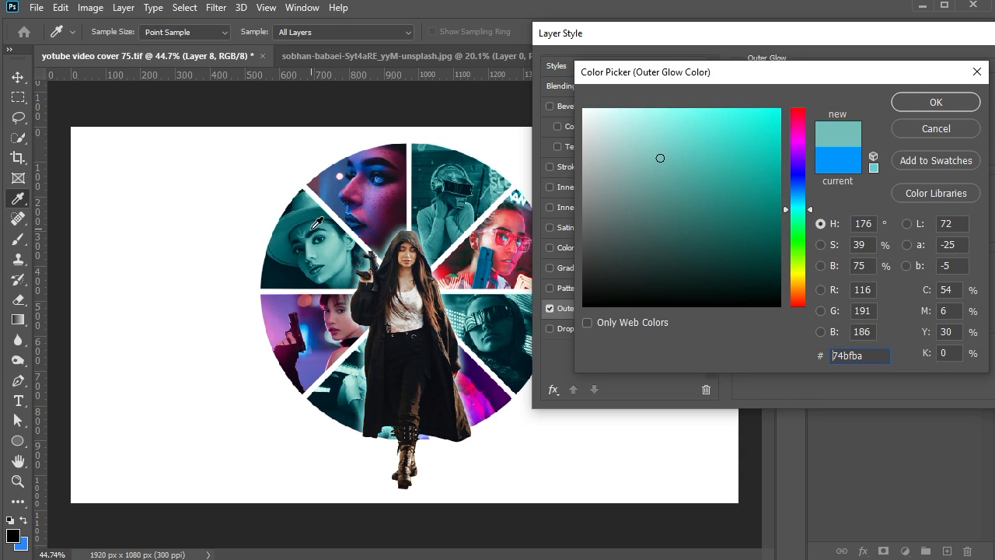
mouse_move(660, 158)
mouse_down()
mouse_move(700, 131)
mouse_move(697, 143)
mouse_up()
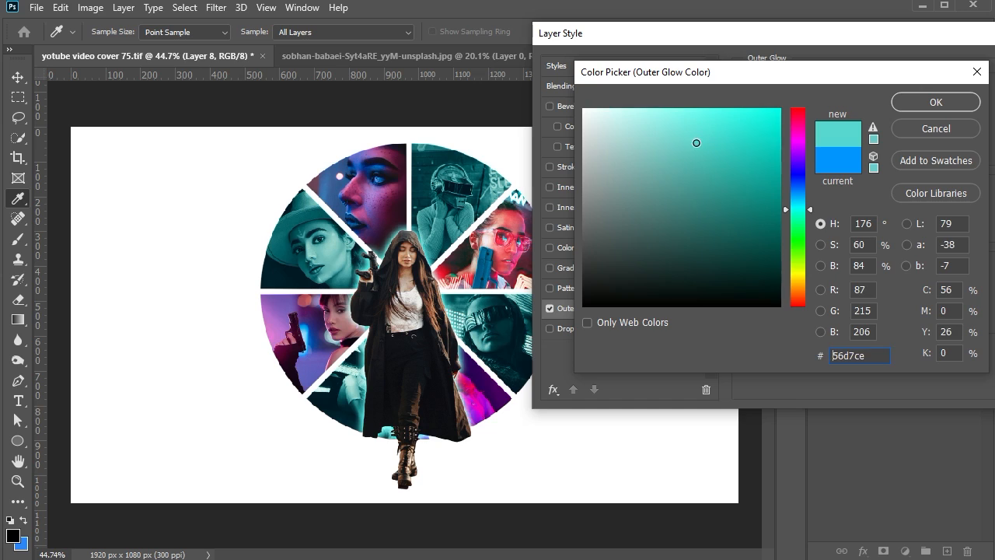
click(936, 102)
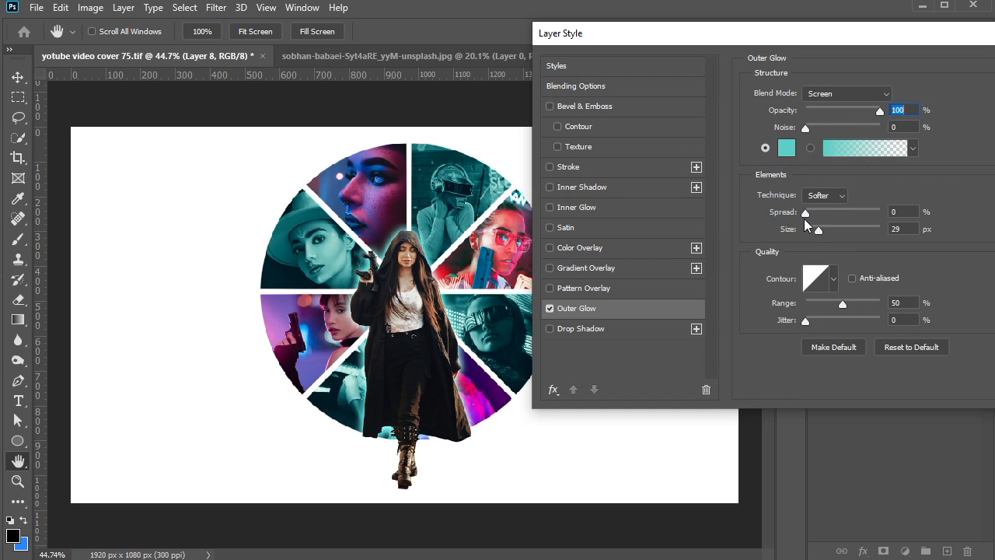
Set the woman's Outer Glow to 63% opacity, 49 px size and 23% jitter, and apply the layer style
click(815, 229)
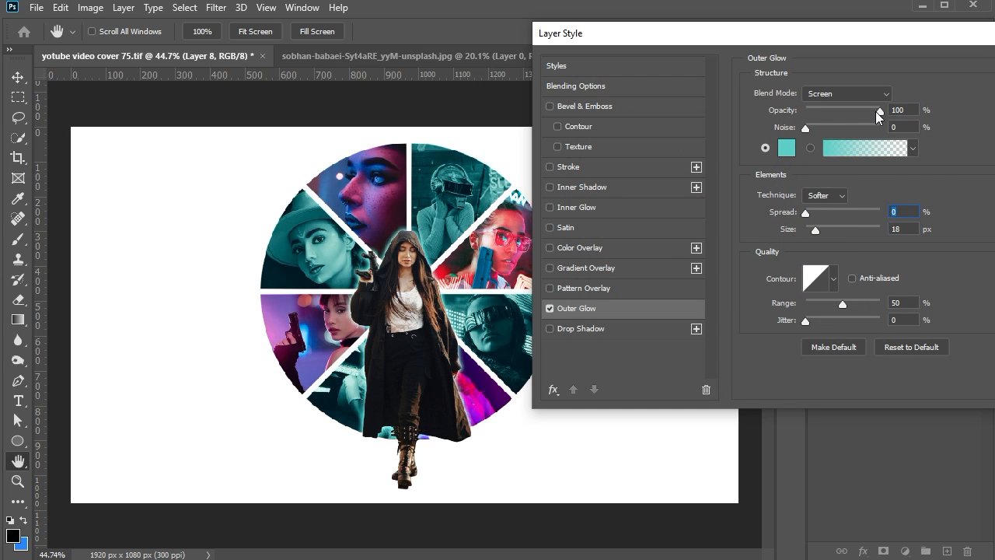
drag(879, 111, 858, 114)
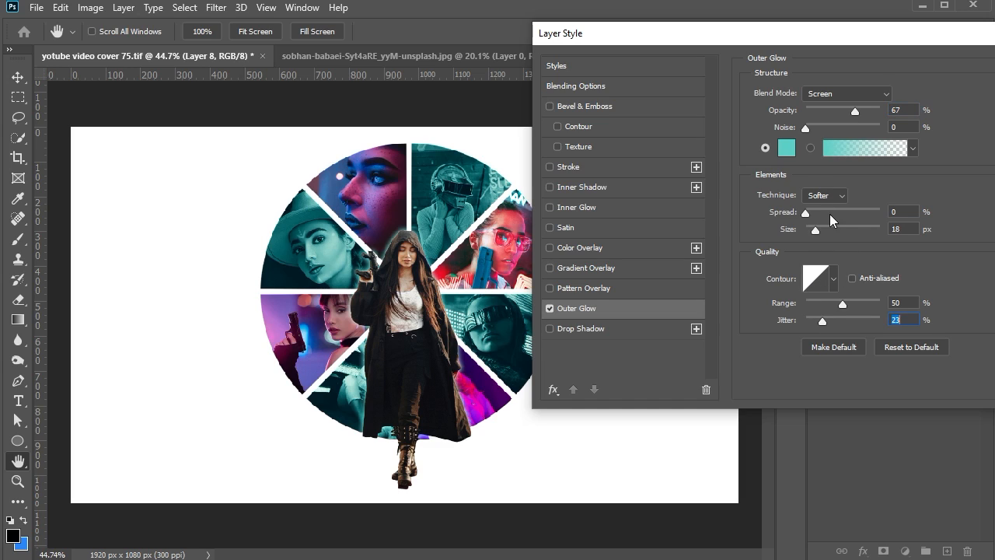
drag(816, 231, 827, 231)
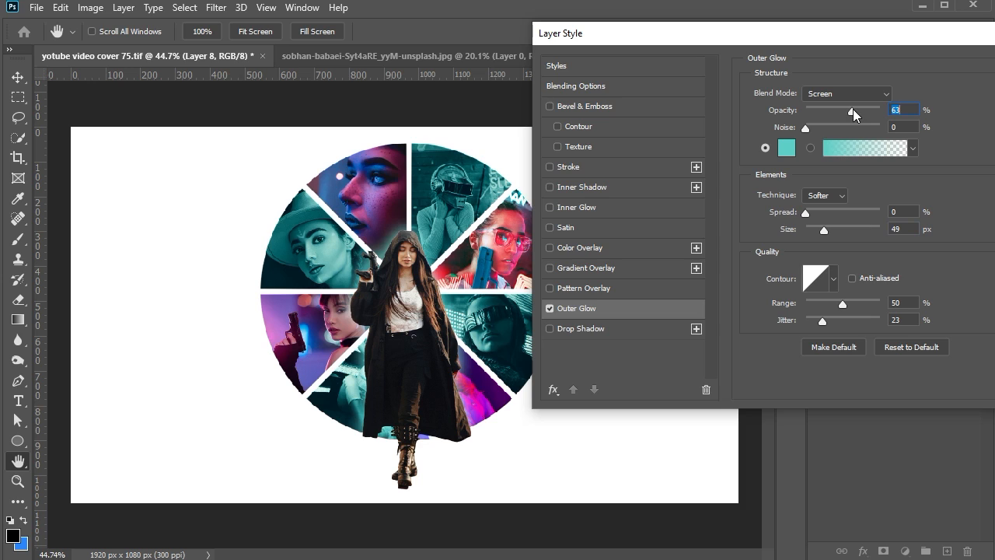
drag(855, 39, 652, 54)
click(857, 77)
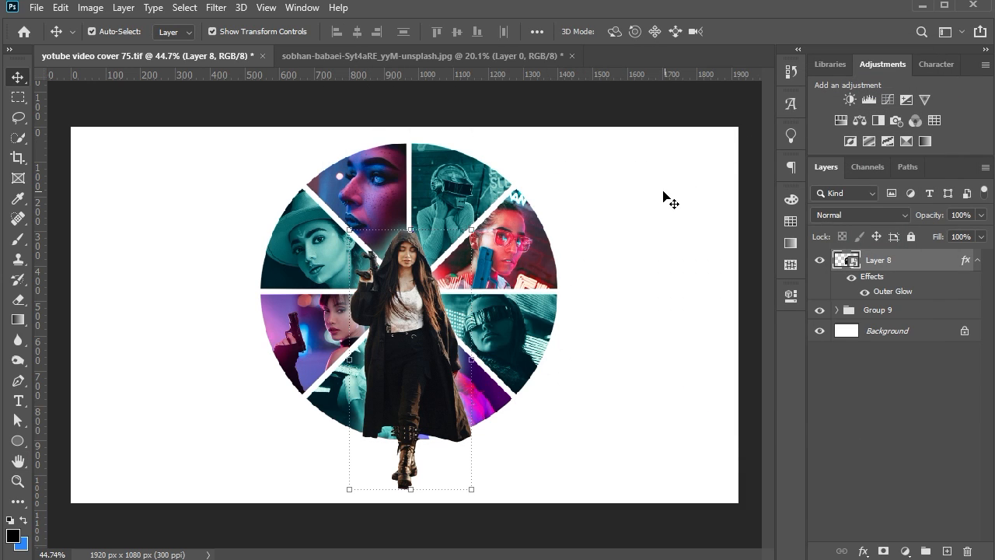
click(599, 234)
Duplicate the woman's Layer 8 and remove the Outer Glow effect from the original, keeping it on the copy
scroll(399, 334, down, 2)
click(430, 314)
drag(920, 262, 947, 551)
drag(974, 515, 968, 551)
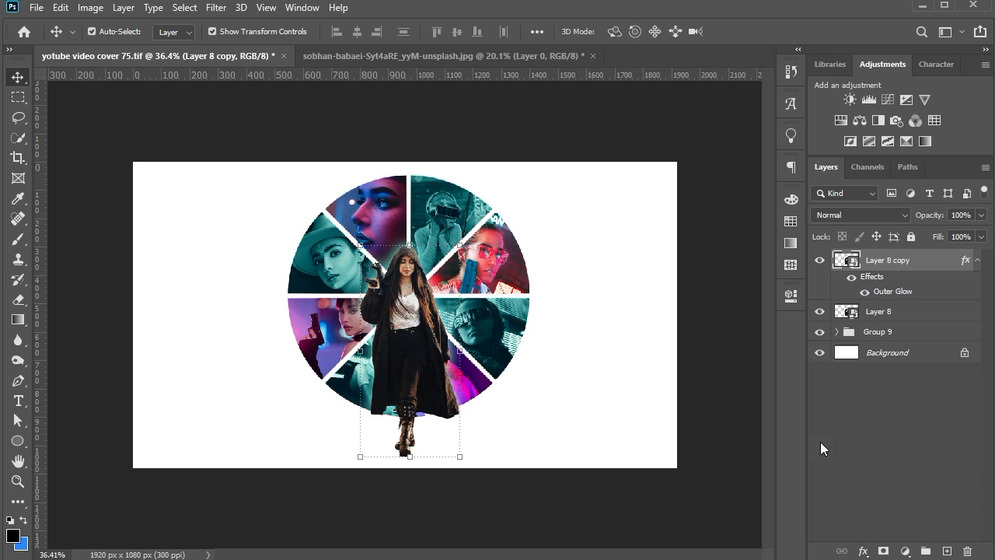
Flip Layer 8 vertically and place it below the standing woman as her reflection
click(883, 311)
key(ctrl+t)
right_click(409, 268)
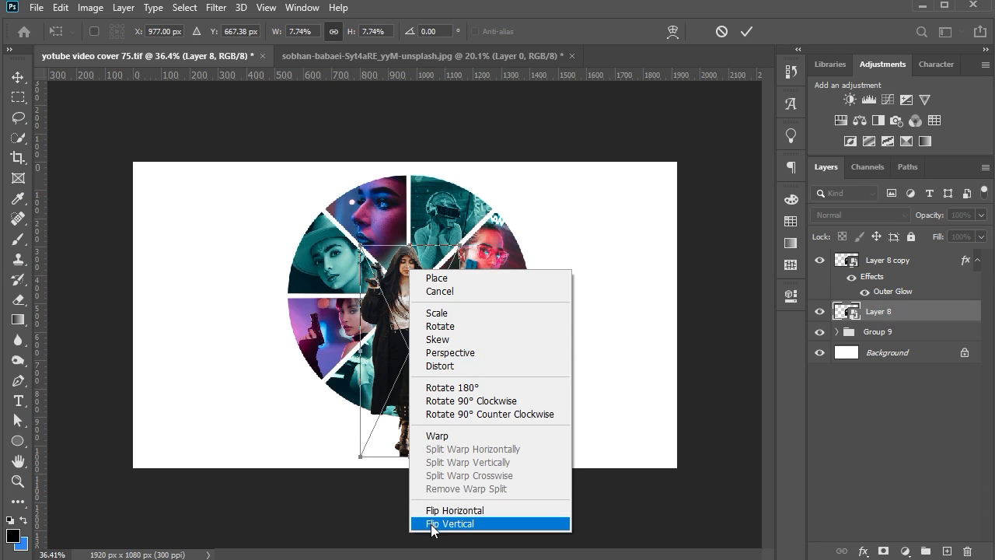
click(459, 524)
drag(409, 342, 430, 476)
key(Return)
Move Layer 8 above Layer 8 copy and reposition the figures so the mirrored boots meet the standing woman's boots
drag(896, 317, 895, 252)
drag(416, 318, 414, 315)
click(459, 489)
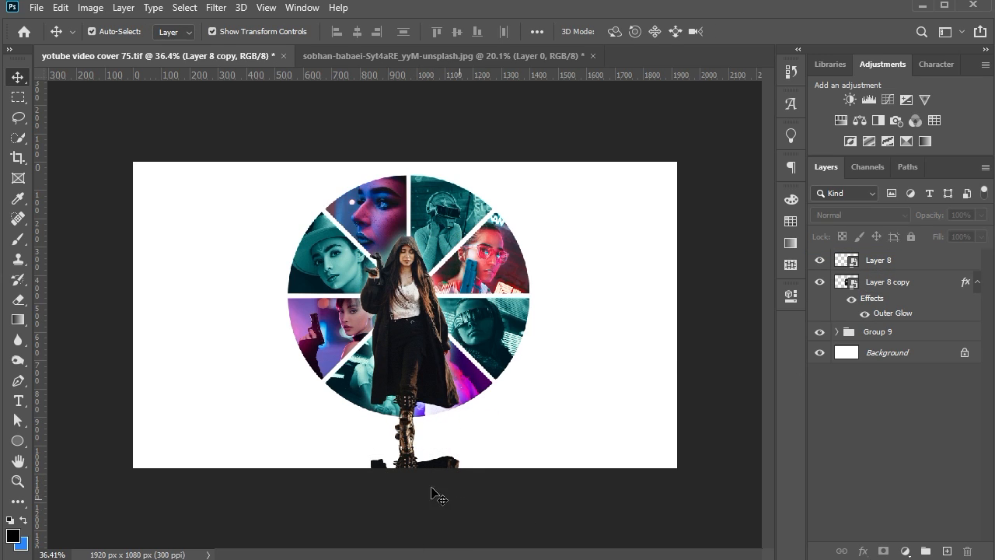
drag(410, 457, 405, 476)
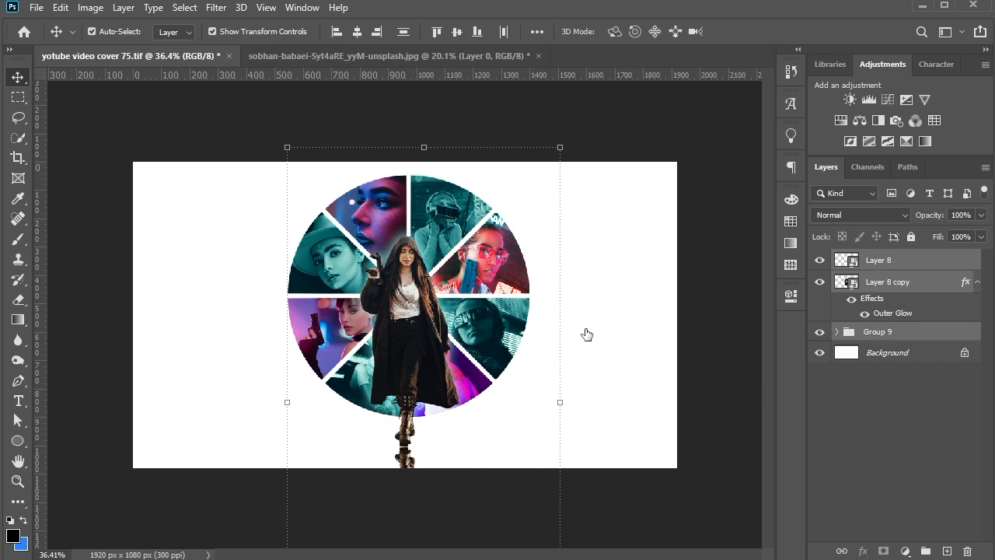
click(604, 491)
click(408, 456)
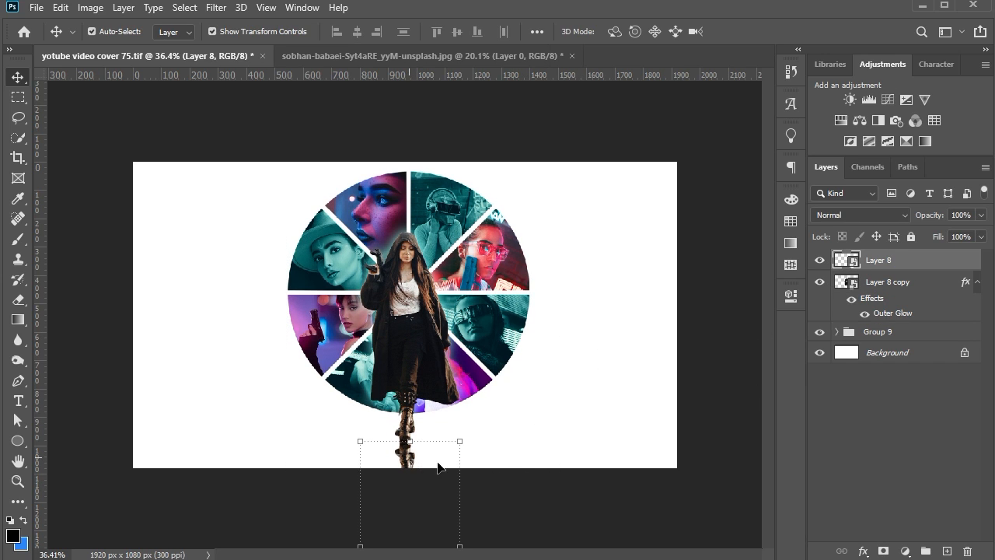
scroll(539, 500, up, 1)
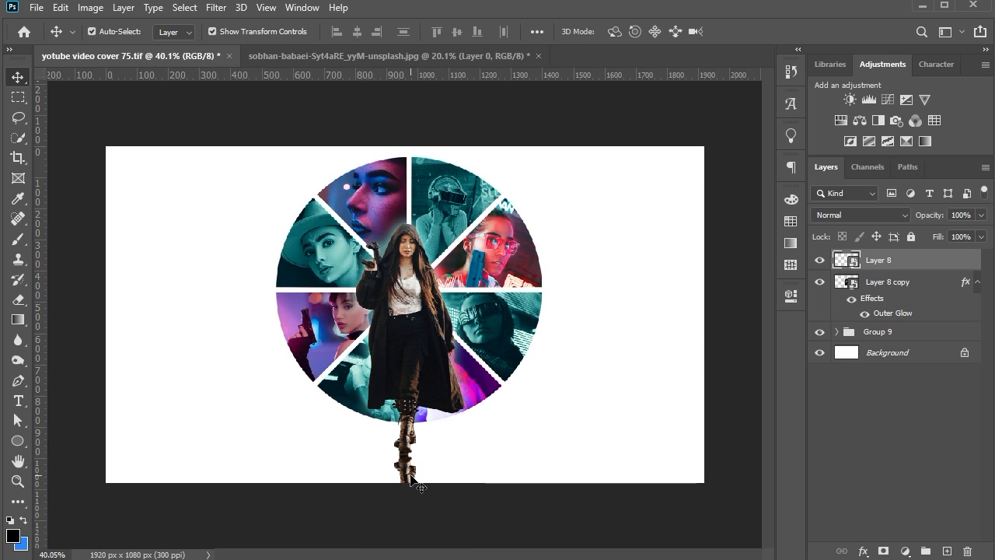
Fade the reflection on Layer 8 with a gradient on a layer mask and 43% opacity, and save the document
click(884, 551)
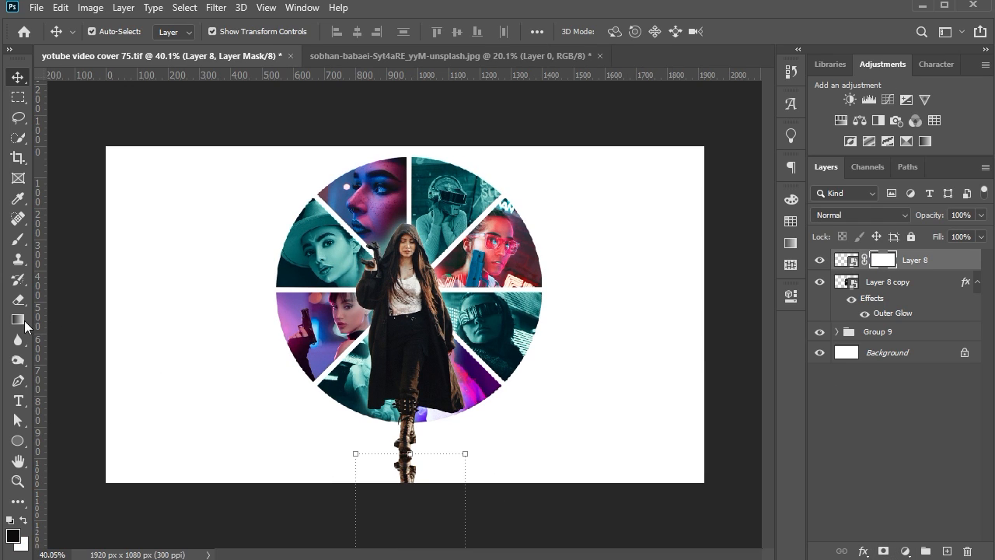
click(18, 320)
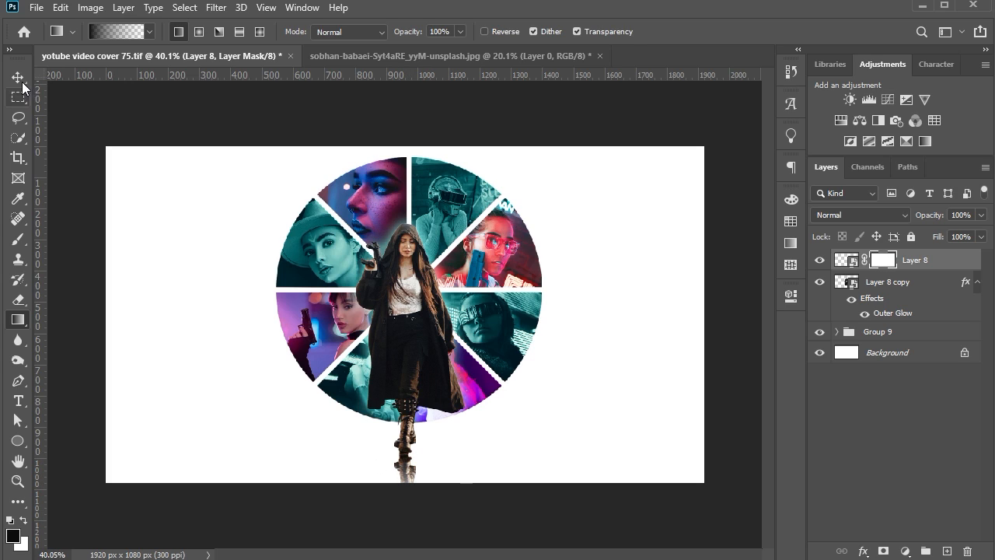
click(19, 77)
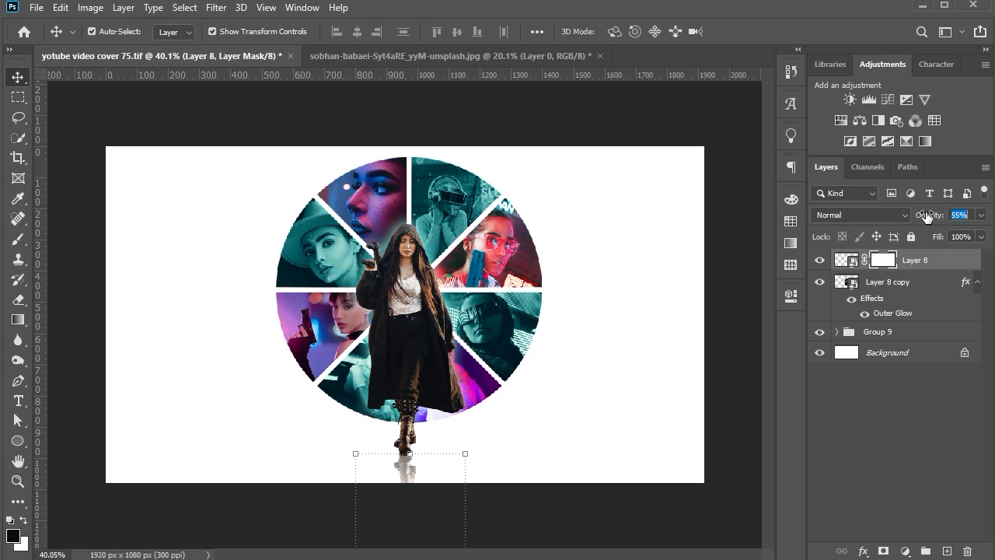
click(558, 300)
scroll(549, 288, down, 2)
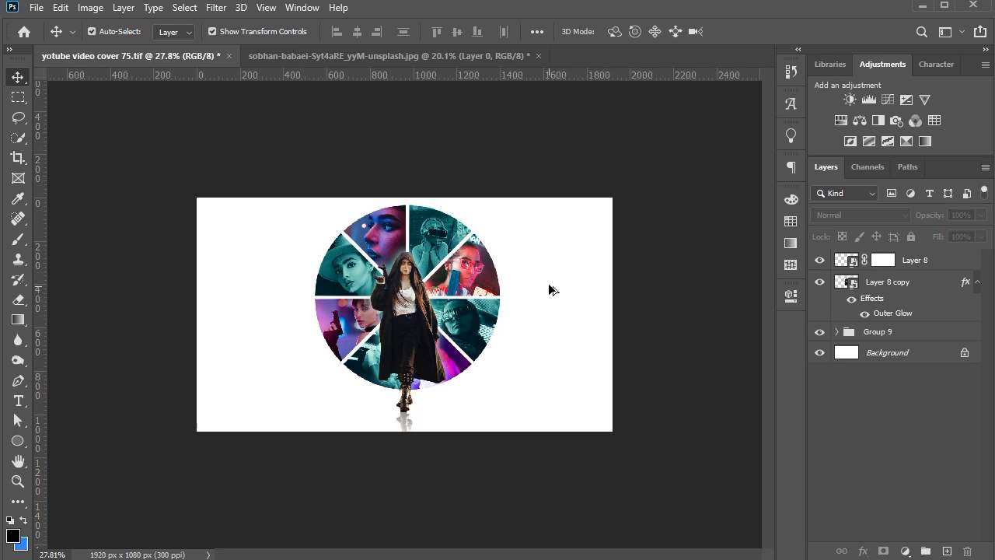
scroll(435, 394, up, 2)
key(ctrl+s)
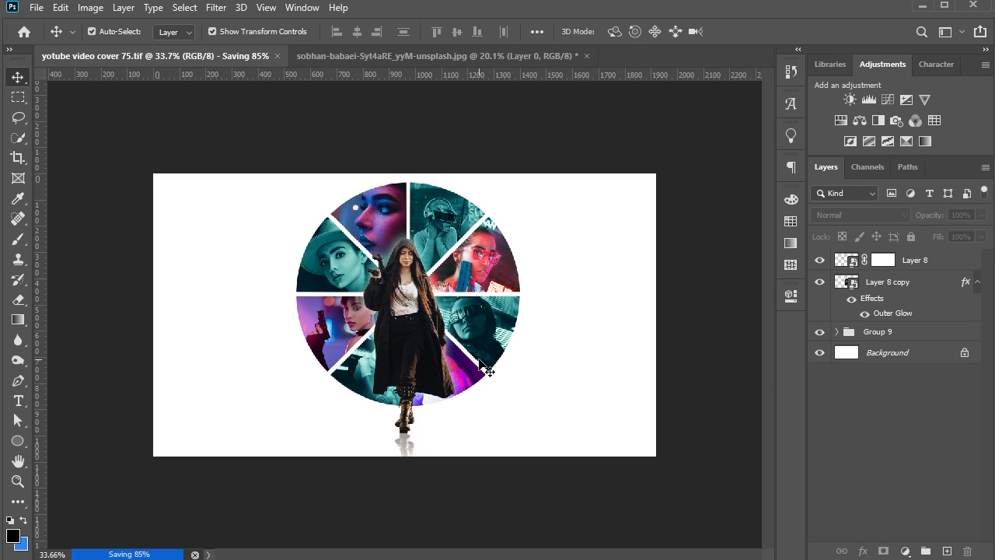
Try stamping all visible layers into a new top layer and converting it to a smart object
click(912, 265)
shift+click(895, 332)
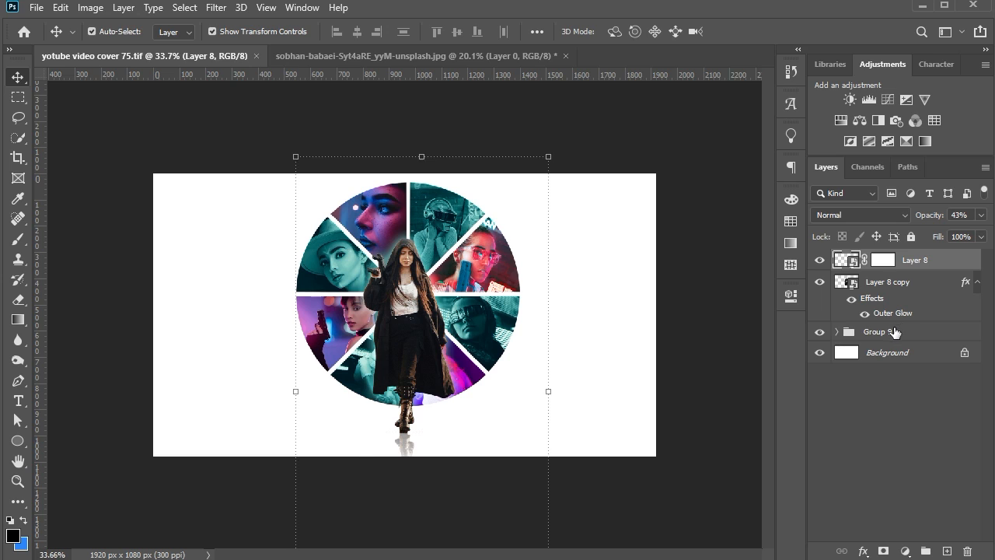
key(ctrl+alt+e)
right_click(885, 262)
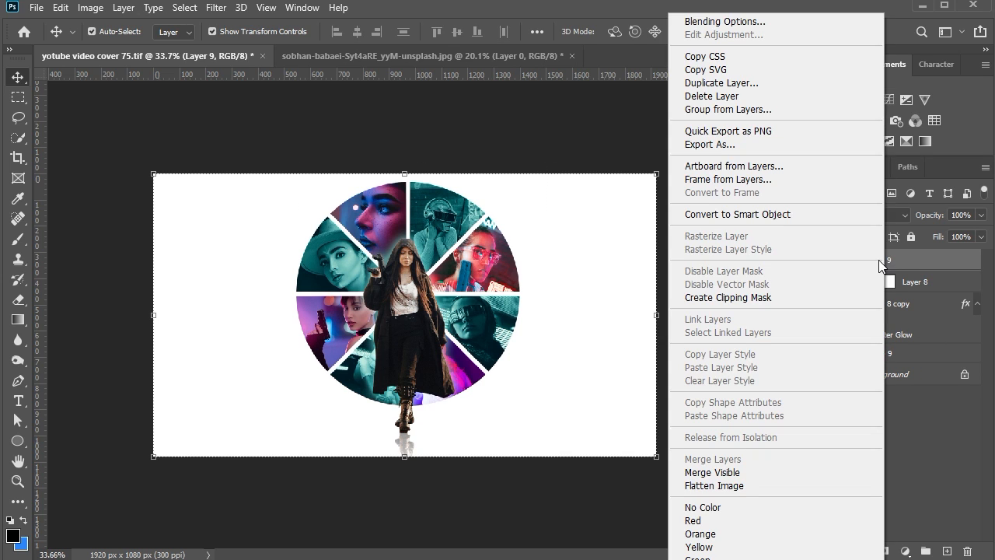
click(739, 216)
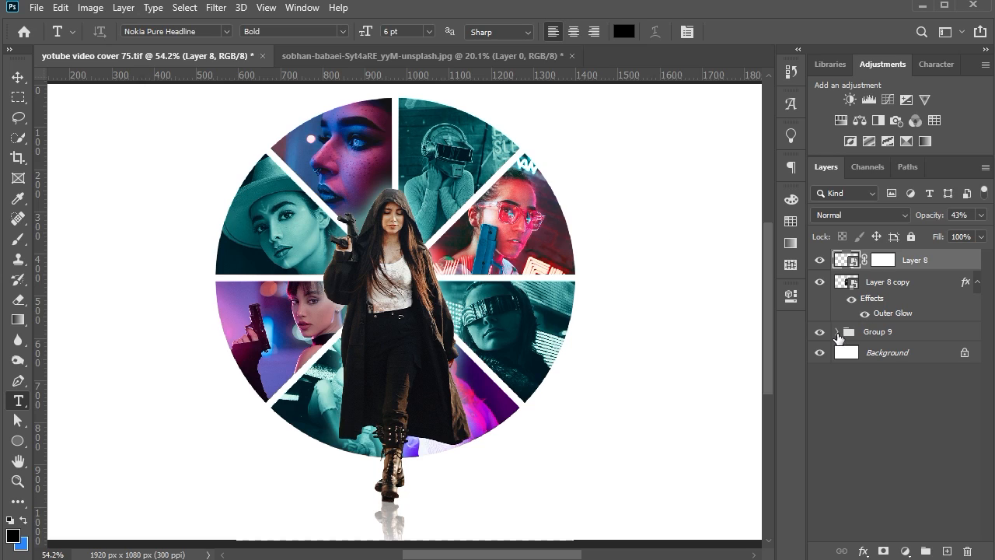
Check which wedges Group 1 and Group 2 inside Group 9 hold, and scale both groups together to 96.08%
click(839, 333)
click(876, 354)
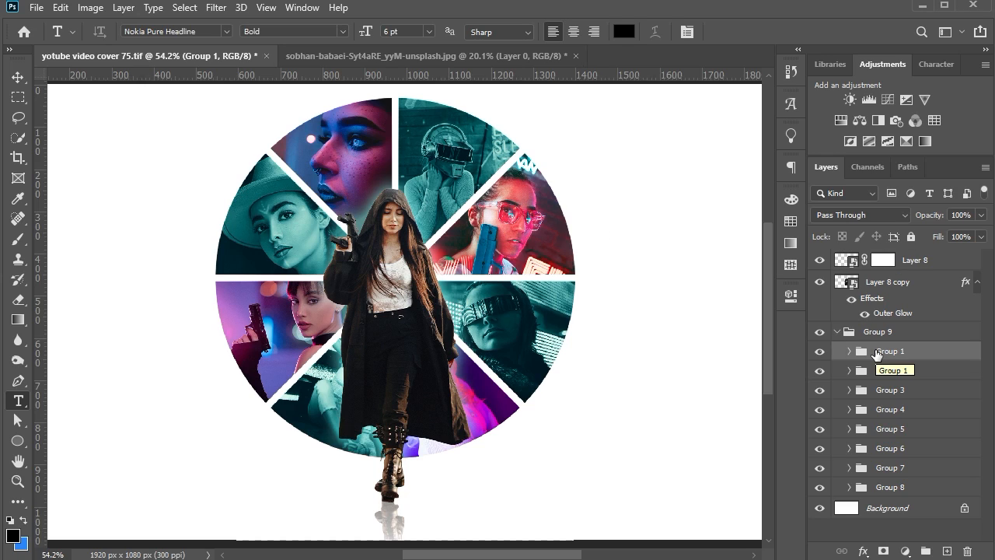
click(879, 371)
click(820, 372)
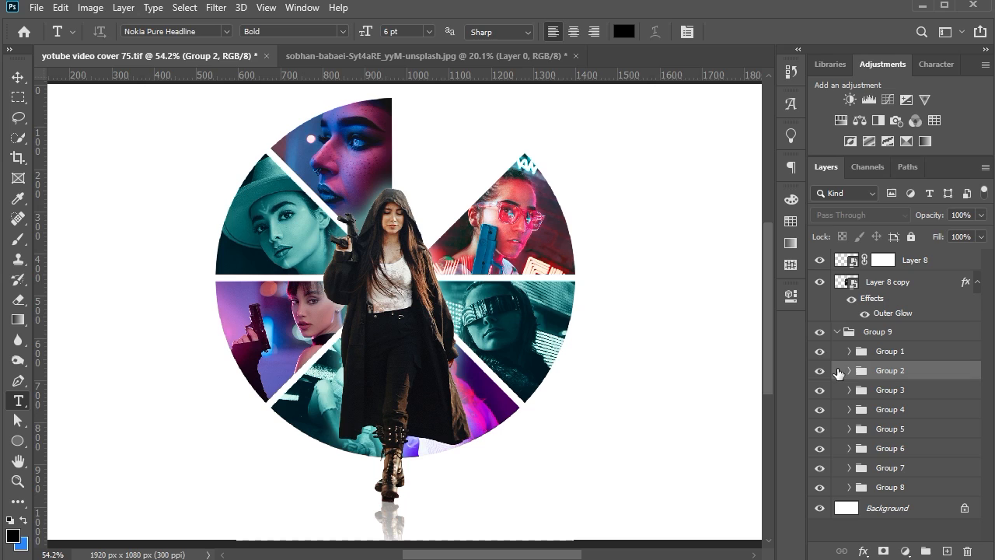
click(820, 371)
click(819, 352)
click(819, 351)
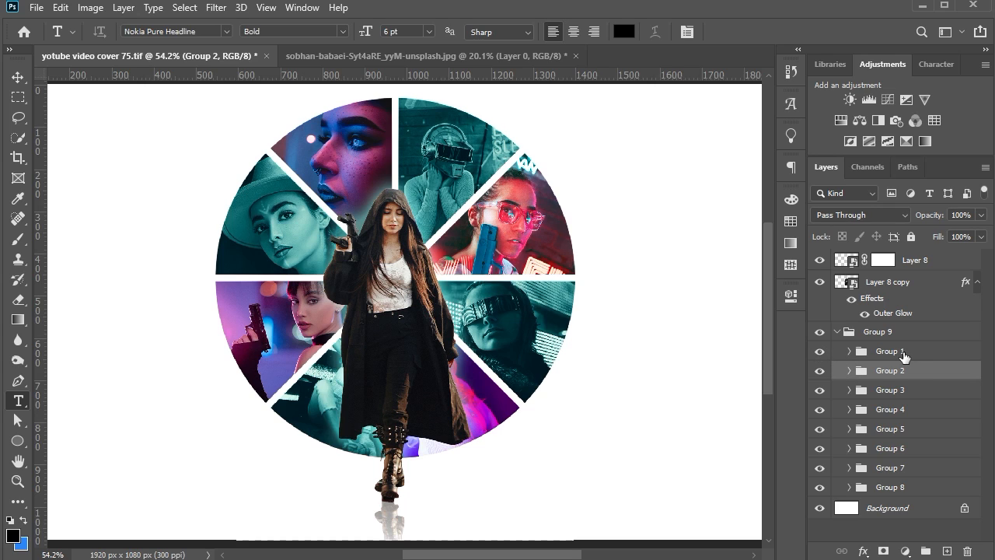
shift+click(904, 356)
scroll(412, 136, up, 3)
key(v)
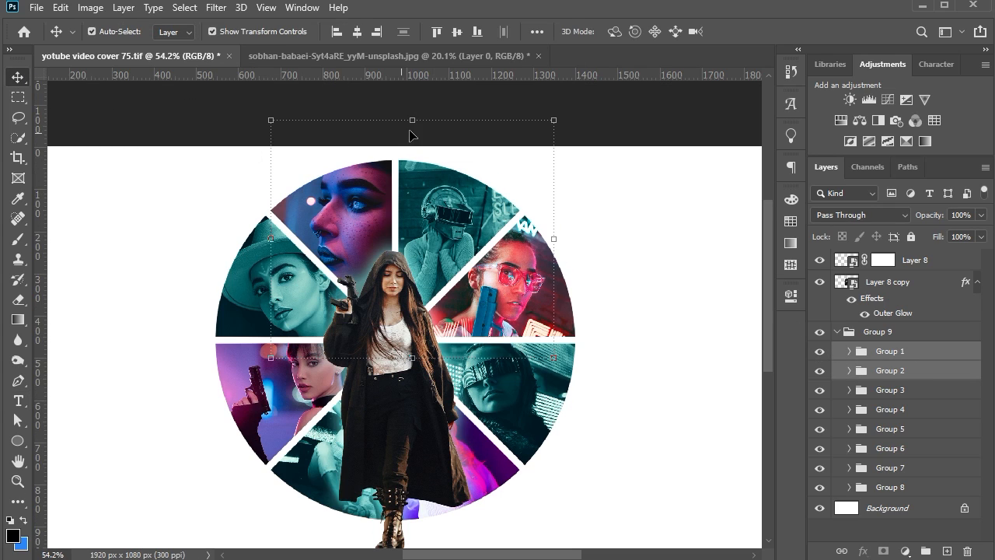
drag(412, 120, 407, 129)
key(Return)
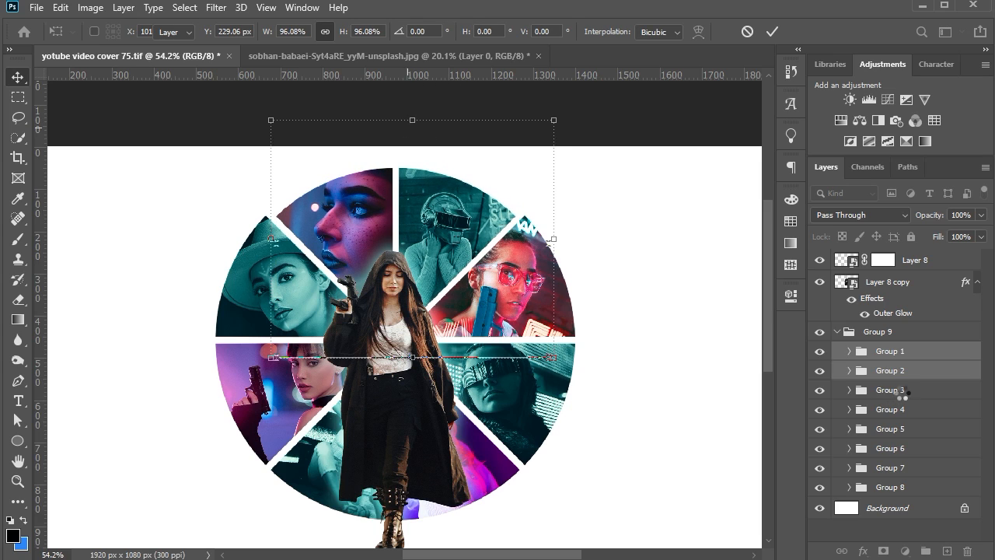
Scale Group 3 and Group 4 together to 104.79% so their wedges extend outwards
click(902, 394)
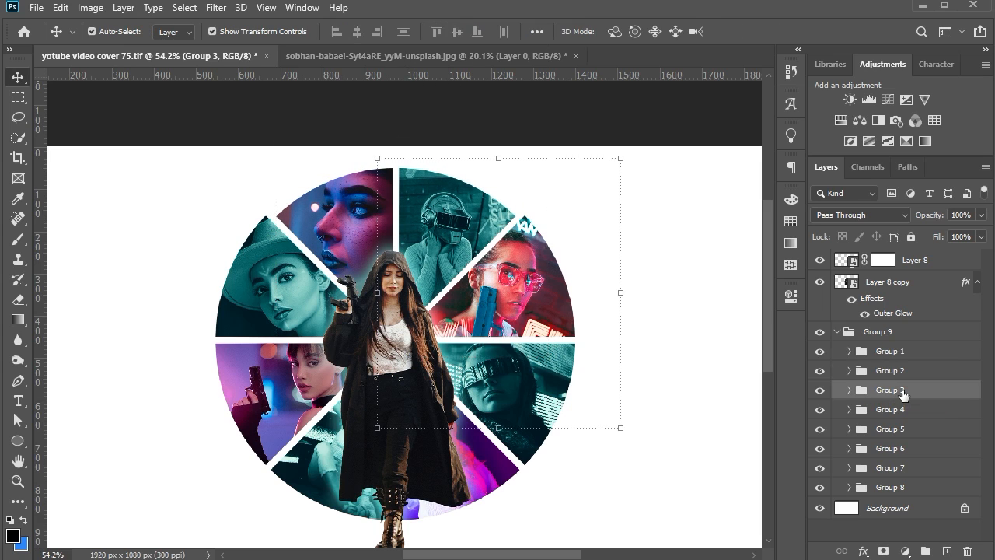
ctrl+click(900, 416)
key(ctrl+t)
drag(621, 343, 636, 343)
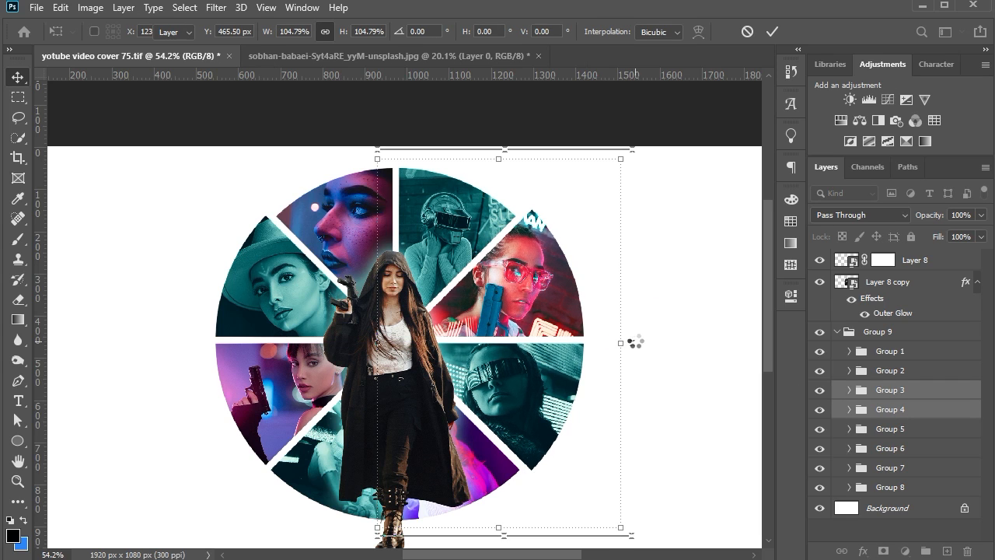
key(Return)
Scale Group 5 and Group 6, the two lower wedges, together to 92.77%
click(891, 429)
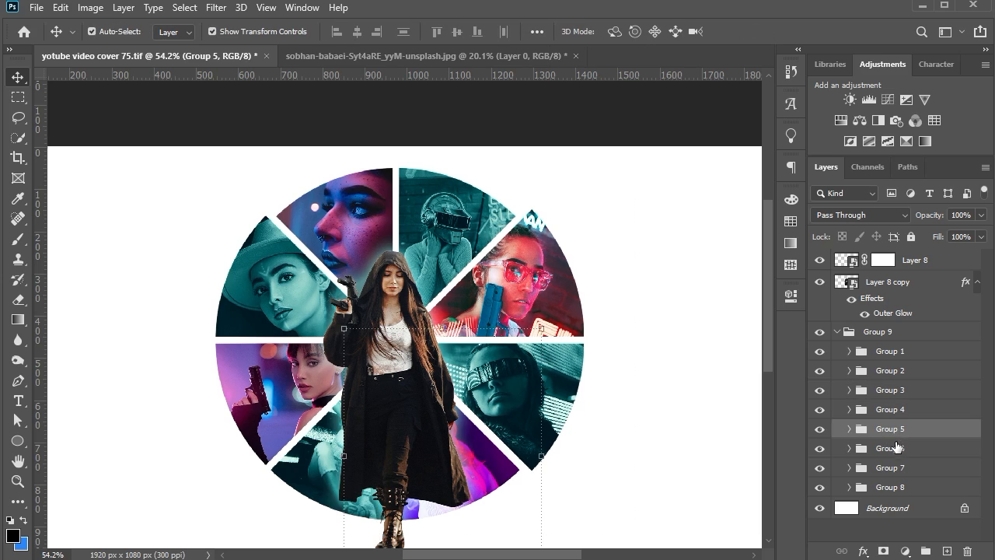
ctrl+click(896, 449)
scroll(438, 424, down, 2)
scroll(438, 424, down, 3)
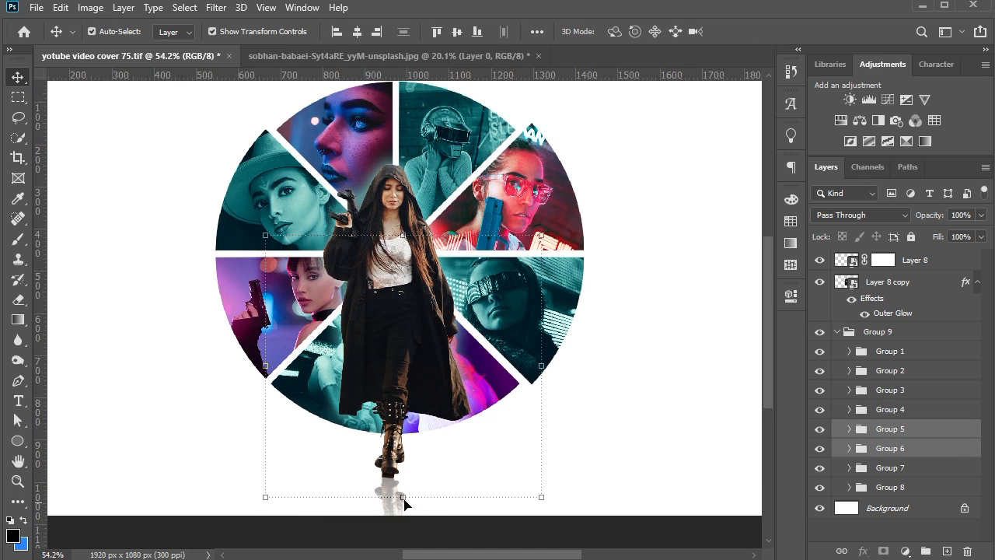
key(ctrl+t)
drag(402, 471, 405, 455)
click(407, 460)
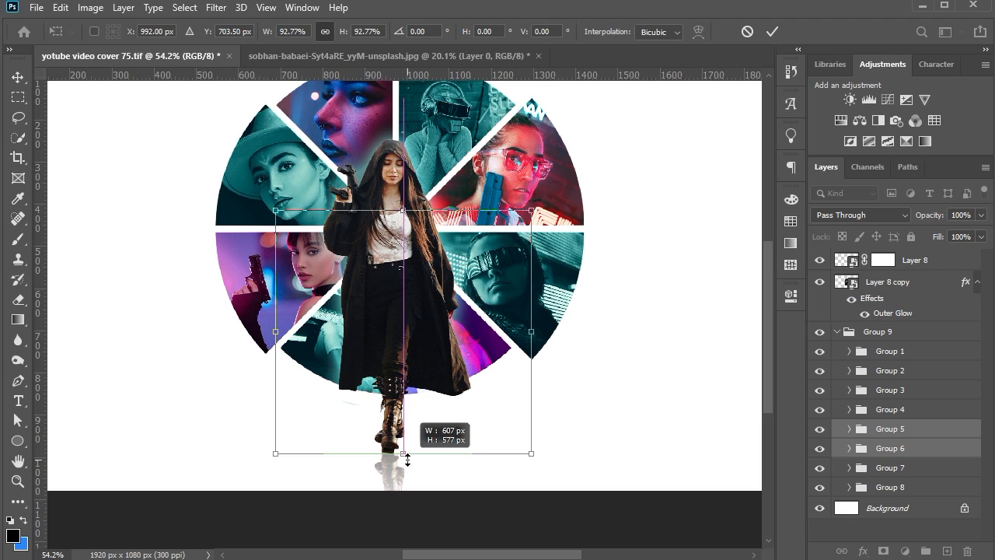
key(Return)
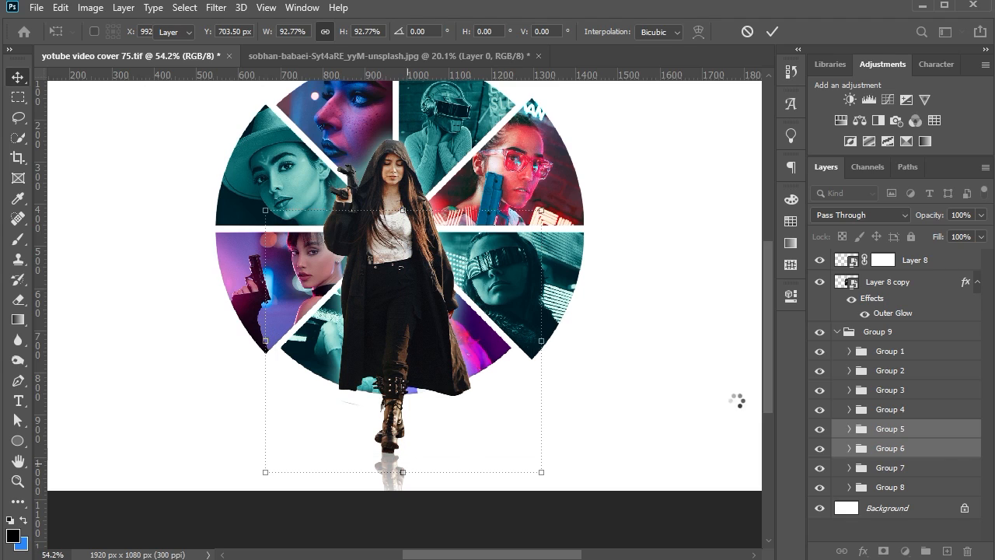
Enlarge Group 7 and Group 8 together slightly so their wedges extend outwards, and collapse Group 9
click(911, 470)
shift+click(909, 488)
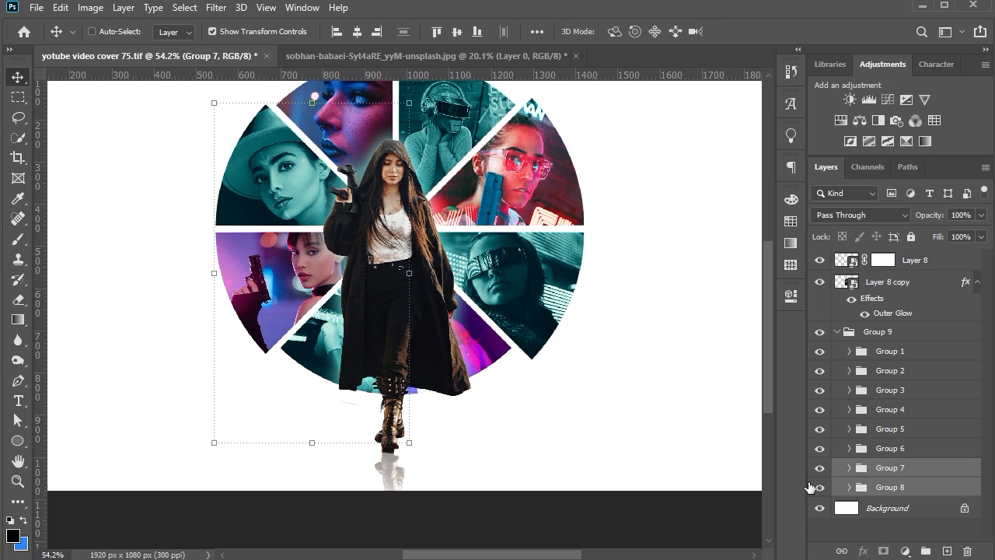
click(212, 273)
drag(210, 227, 206, 227)
key(Return)
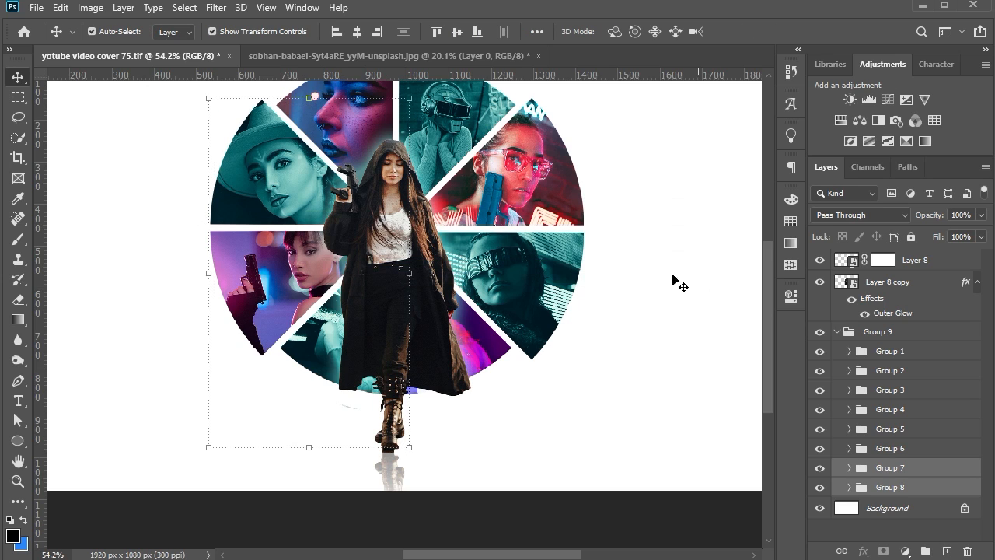
scroll(458, 191, down, 2)
scroll(441, 189, up, 1)
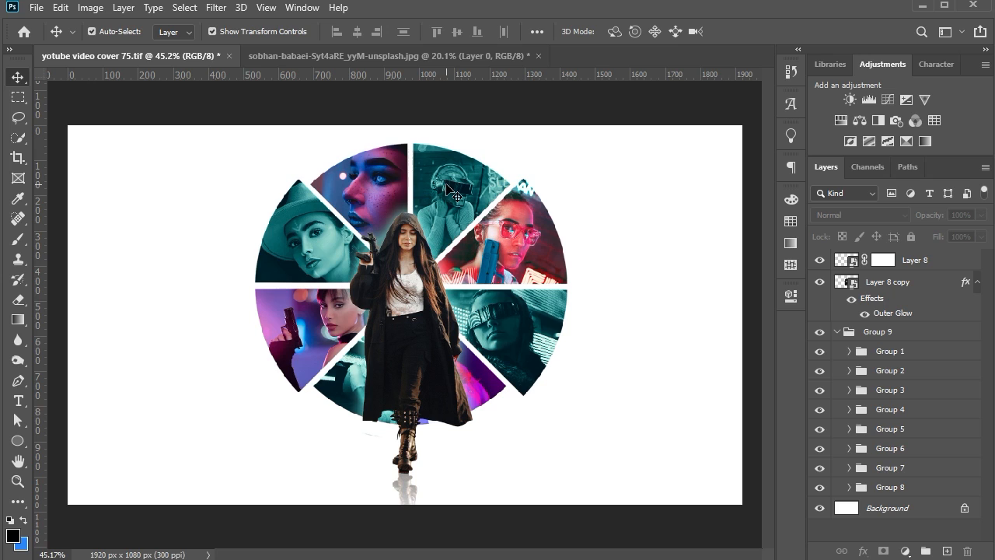
click(837, 332)
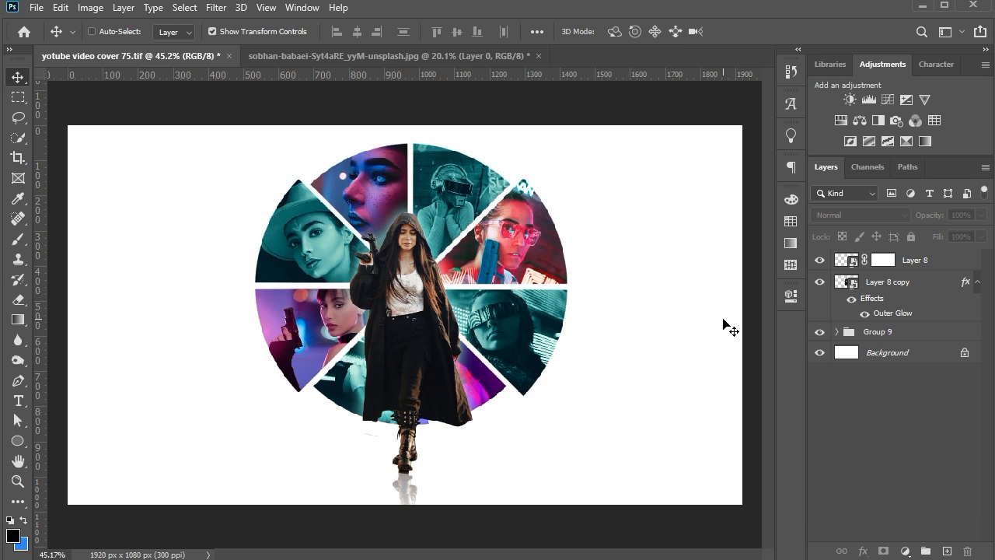
Stamp all visible layers into a new top layer and convert it to a smart object
key(ctrl+alt+shift+e)
right_click(901, 265)
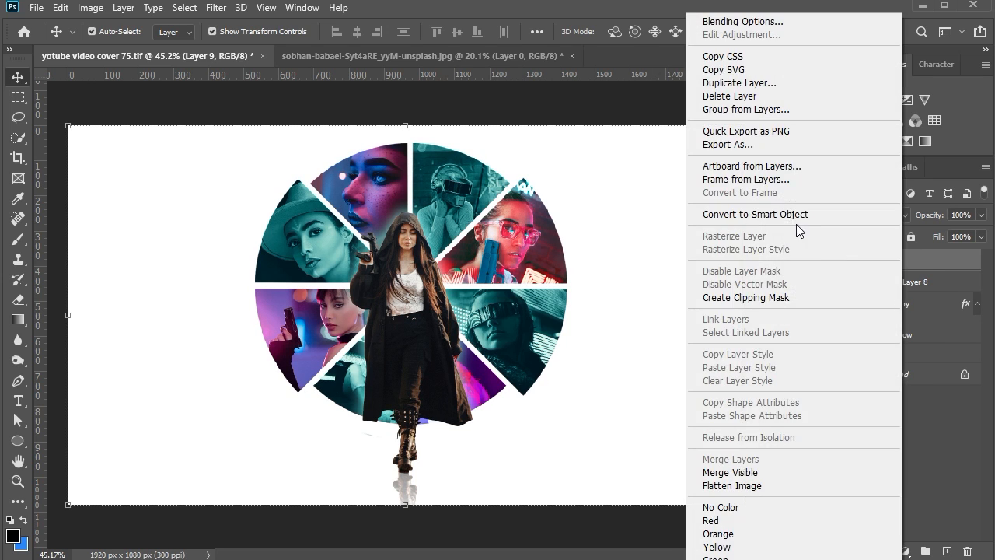
click(763, 214)
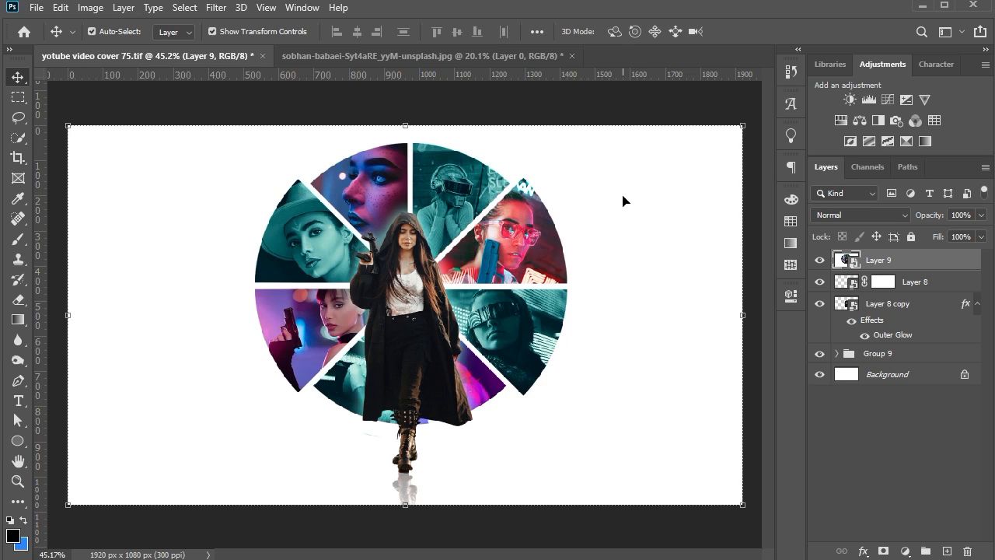
In Camera Raw for Layer 9, set Temperature -7, Tint +13, Contrast +8, Highlights -9, Shadows +14, Whites -11, Blacks +12, Clarity -13 and Saturation +5
click(216, 7)
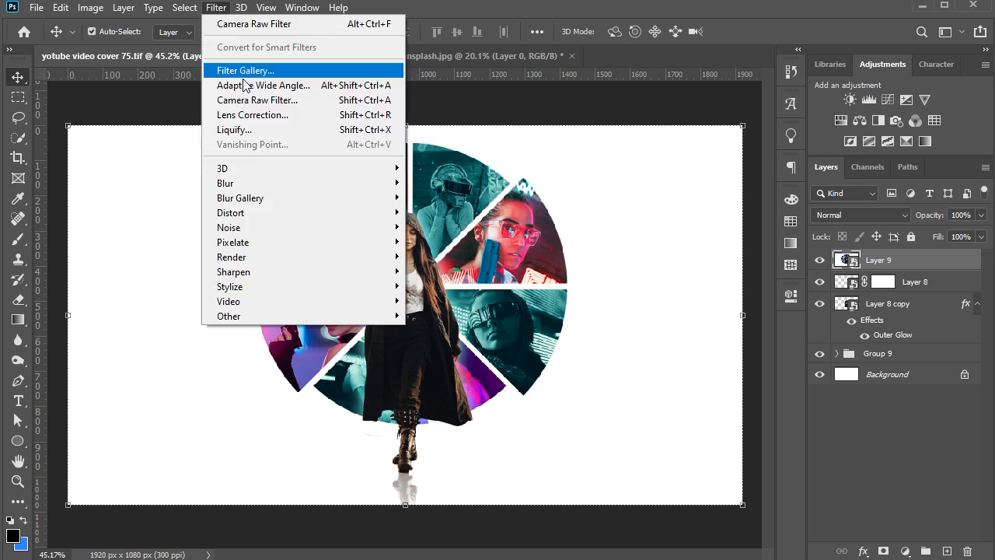
click(233, 69)
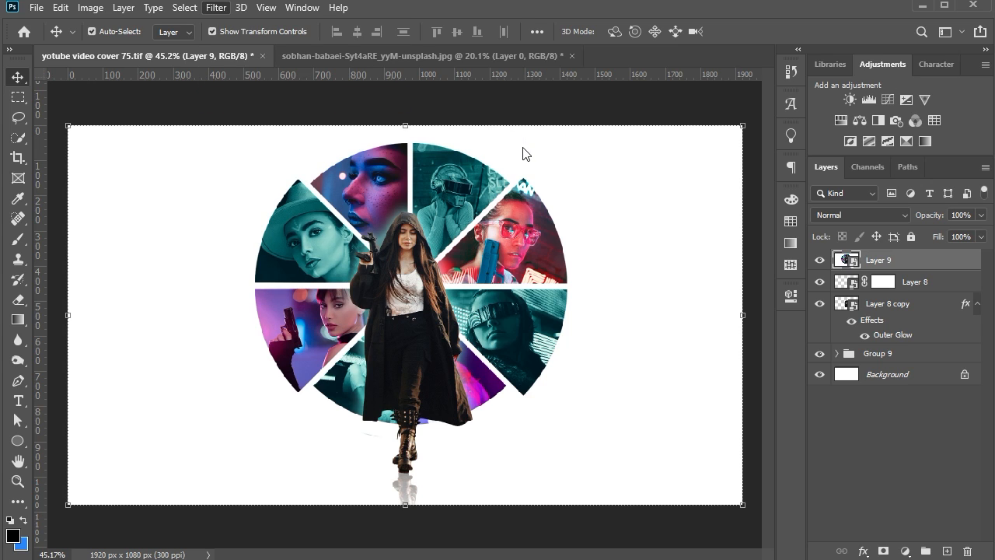
click(785, 248)
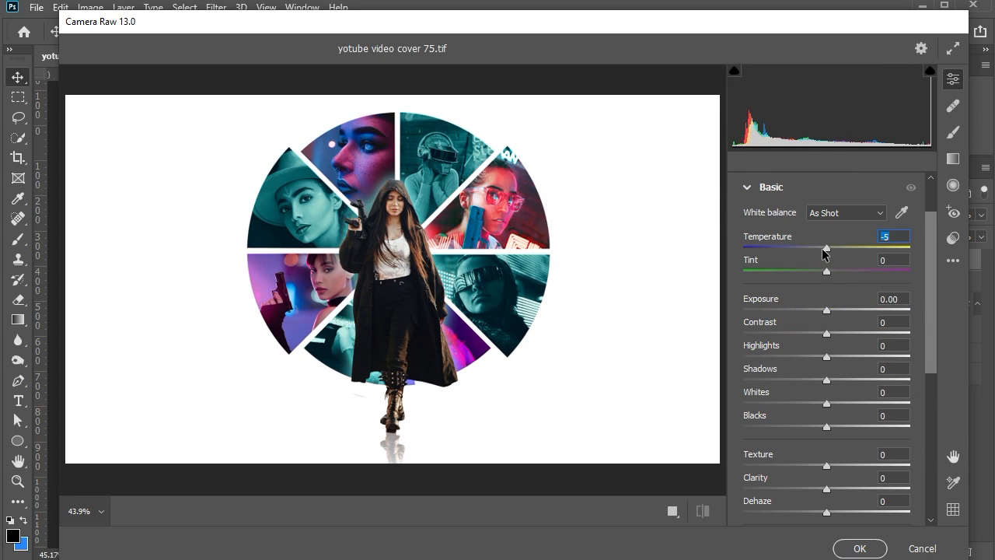
drag(823, 249, 819, 249)
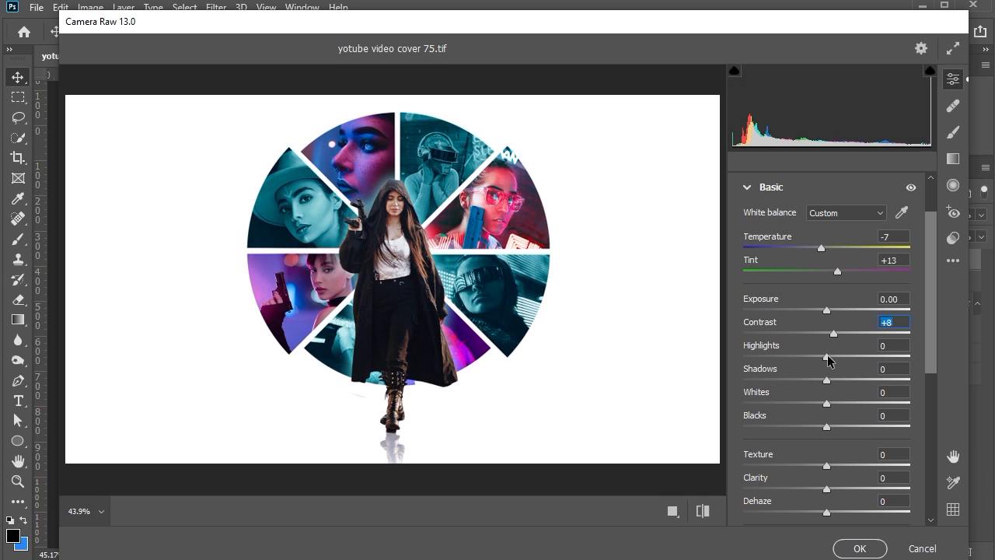
drag(820, 357, 837, 380)
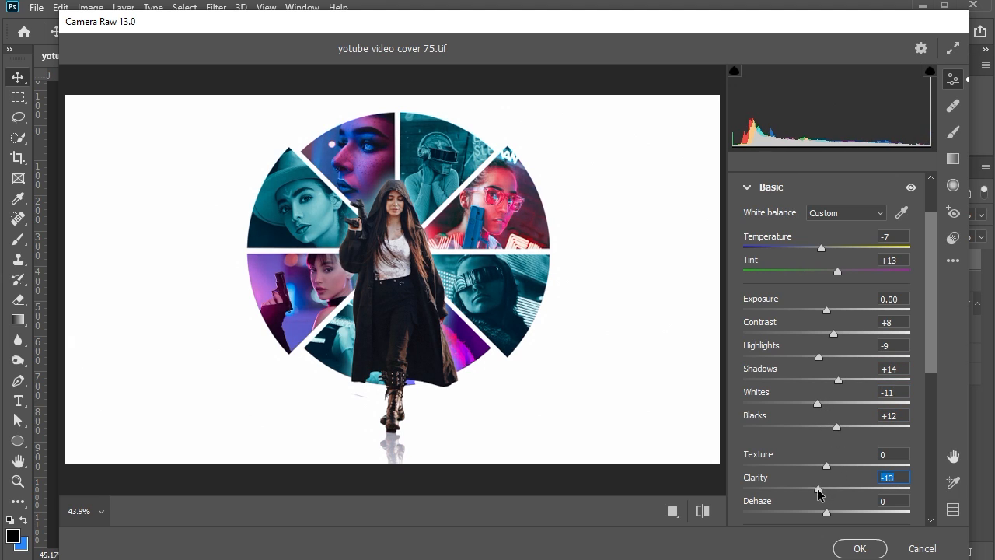
scroll(818, 492, down, 5)
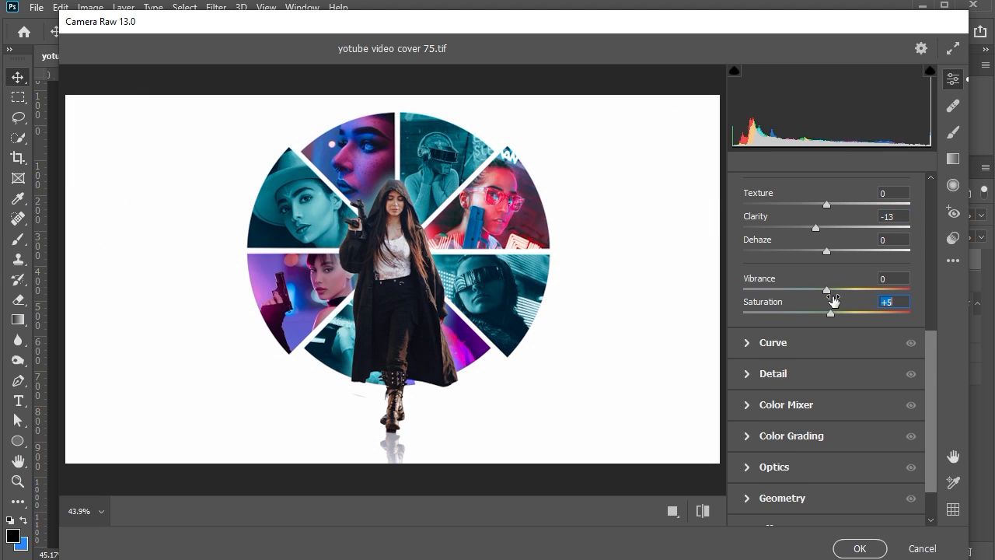
In the Color Mixer, set the aqua range to Hue +7 and Saturation +3, and the green range to Hue +7
scroll(829, 293, down, 3)
click(811, 351)
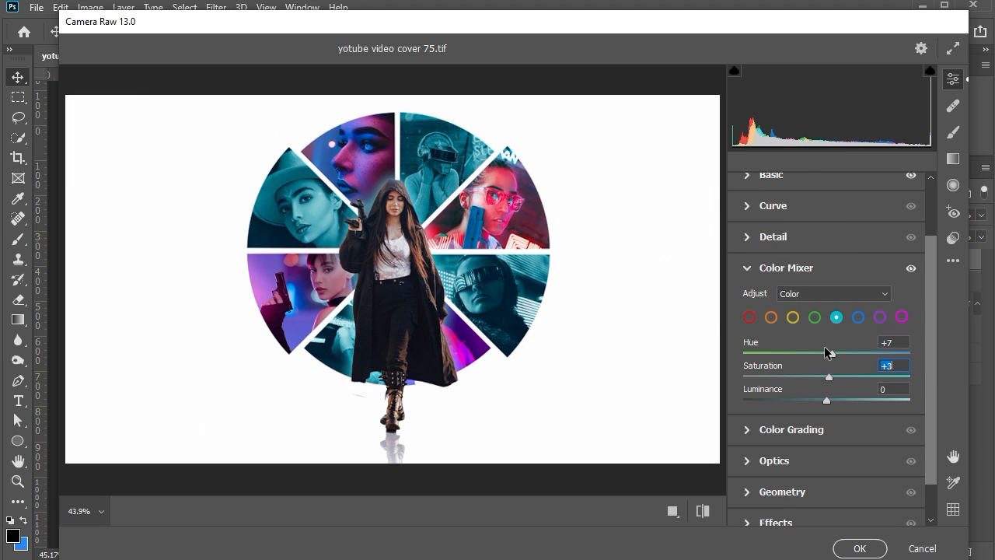
click(815, 316)
scroll(821, 326, down, 2)
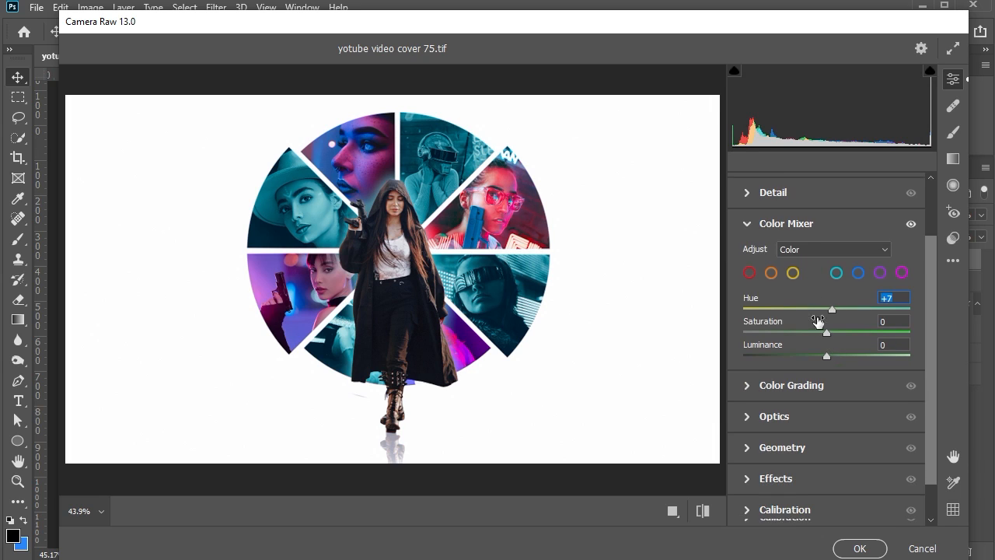
Add a Grain amount of 4 and apply the Camera Raw filter to Layer 9
click(762, 231)
click(805, 468)
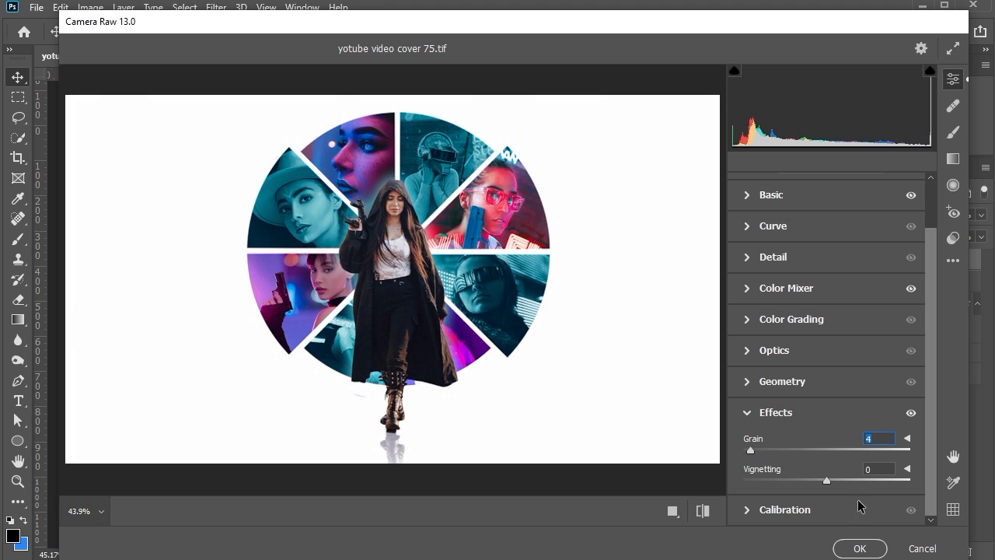
click(860, 548)
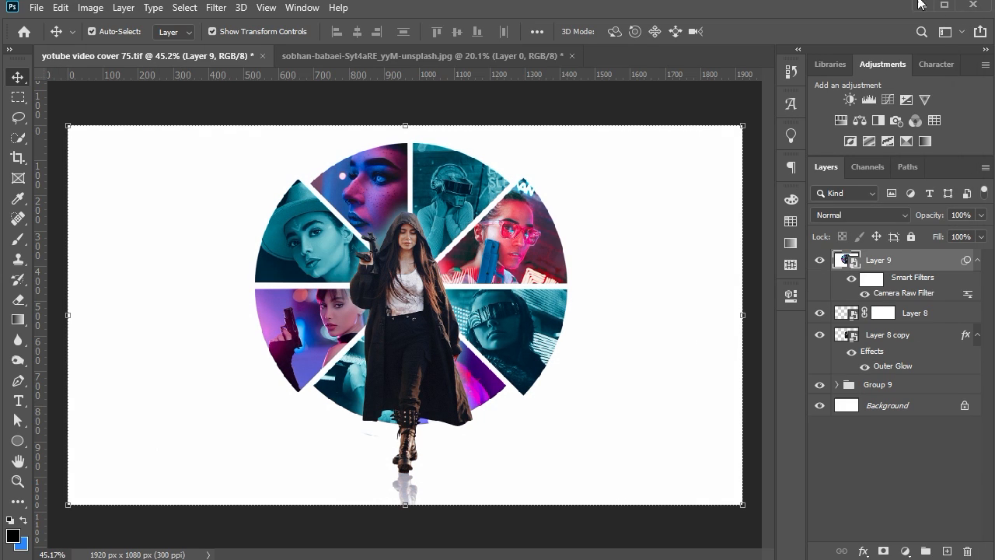
Add the text "poster" on the white area below the wedges, to the right of the woman's boots
click(48, 334)
click(18, 400)
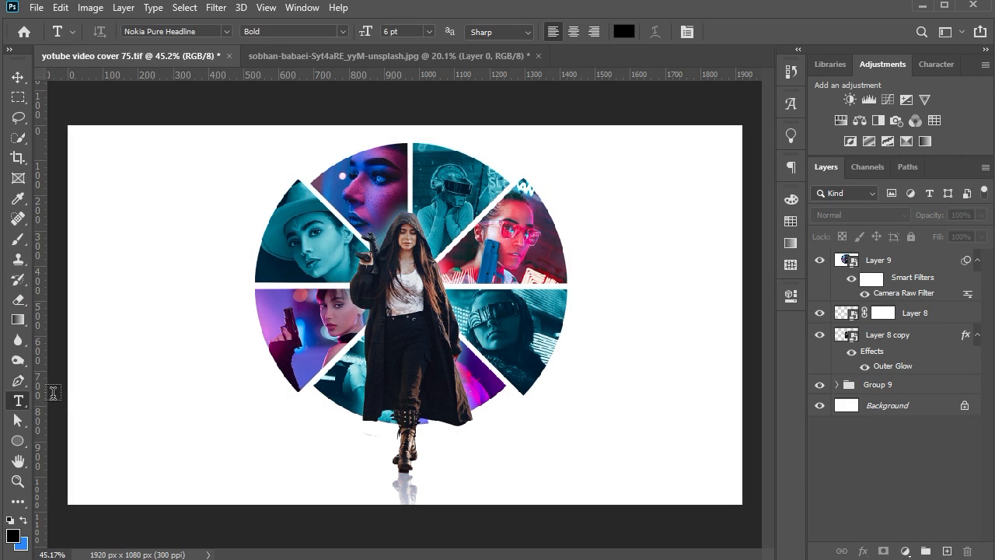
click(498, 462)
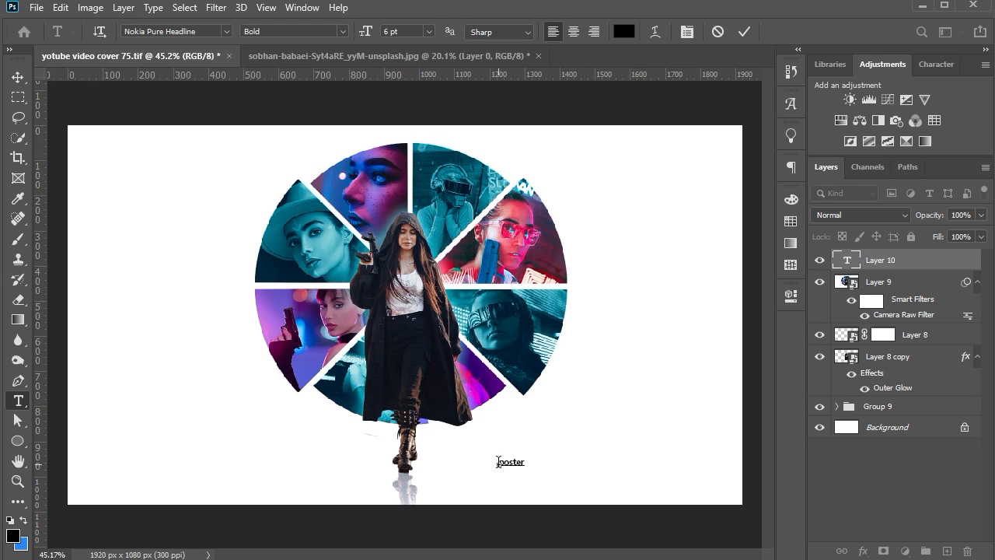
click(18, 77)
Set the "poster" text's font to Montserrat ExtraBold and turn on All Caps
click(936, 64)
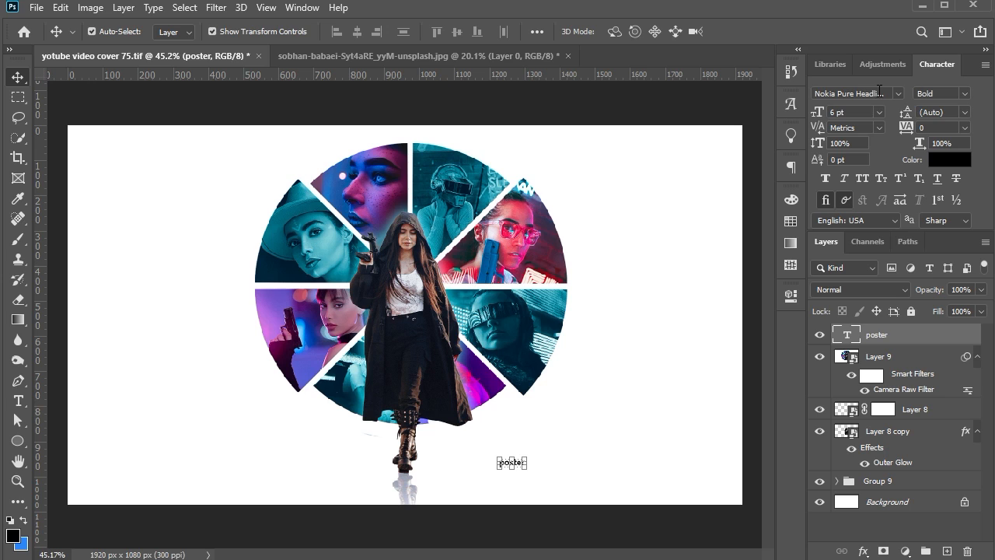
text(m)
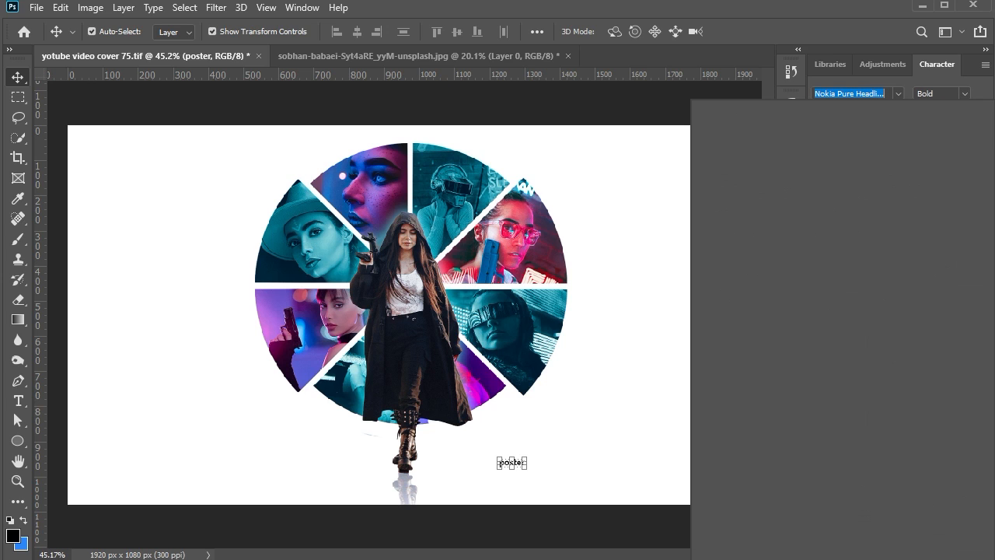
text(ontserrat)
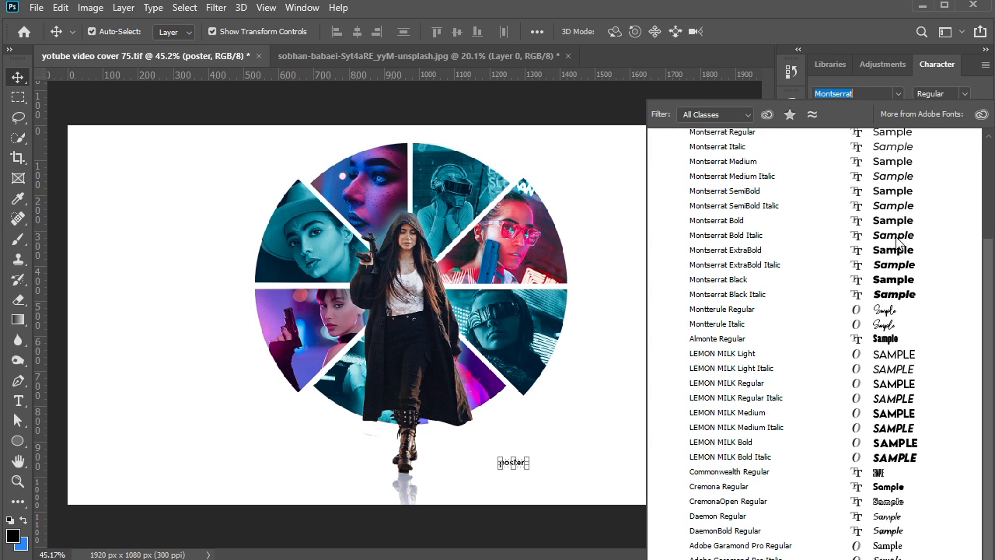
click(900, 256)
scroll(522, 466, up, 5)
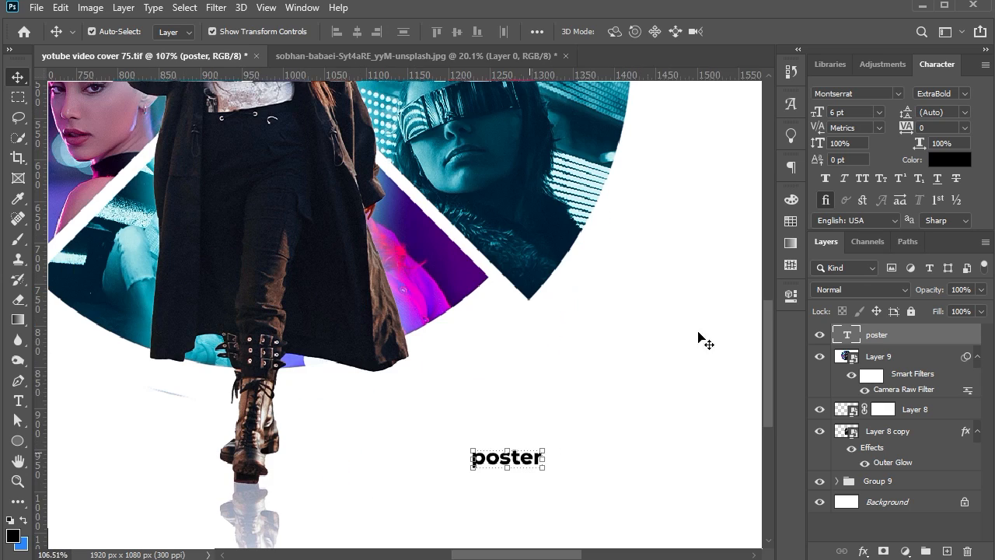
click(863, 179)
Enlarge the POSTER text to 17.69 pt, stretching it taller, and move it closer to the woman's boots
drag(545, 449, 623, 428)
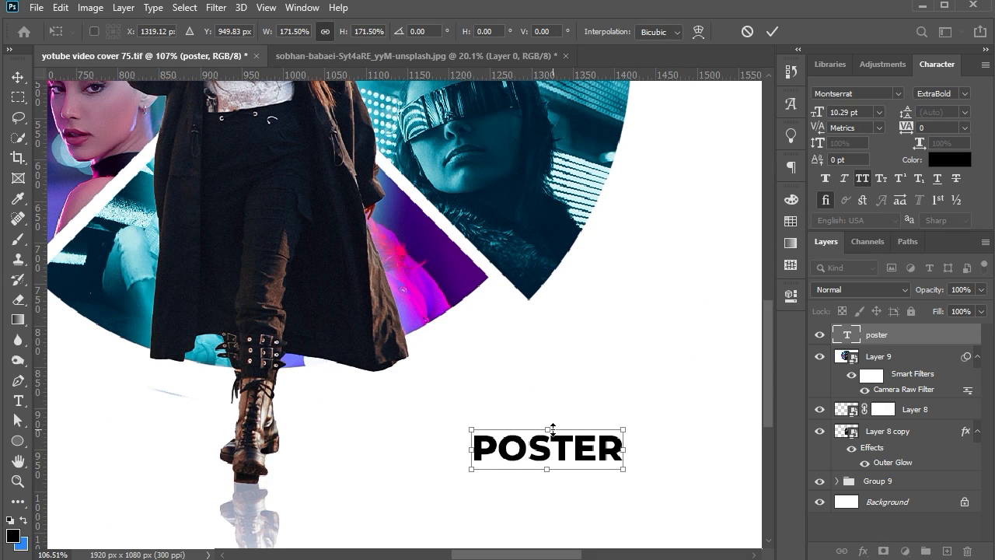
drag(549, 429, 553, 422)
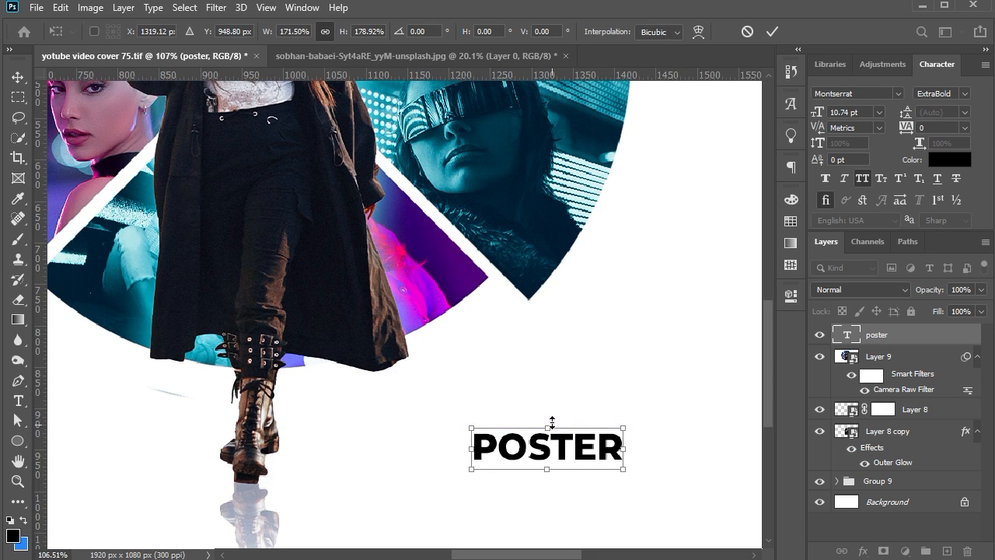
drag(624, 428, 659, 418)
drag(564, 420, 565, 414)
key(Return)
drag(613, 467, 524, 469)
drag(577, 477, 589, 476)
key(Return)
Duplicate the POSTER text directly below the original and change the copy's wording to DESIGN
drag(509, 455, 506, 487)
double_click(503, 484)
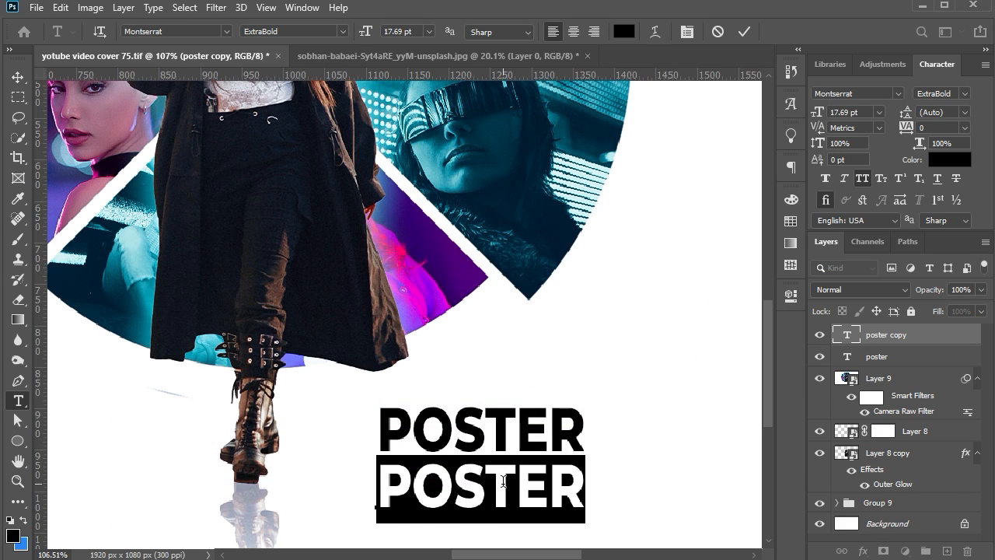
text(DESIGN)
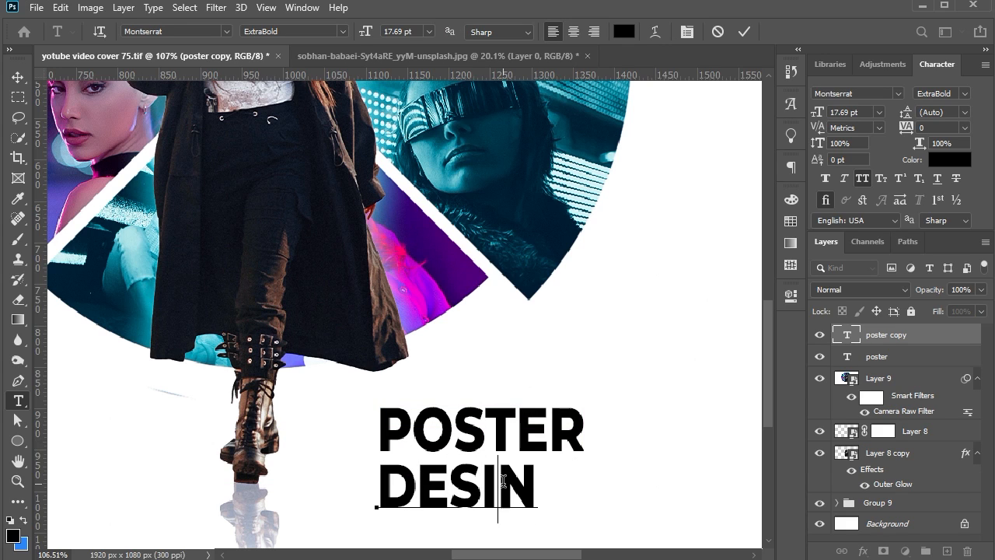
key(BackSpace)
text(GN)
click(17, 78)
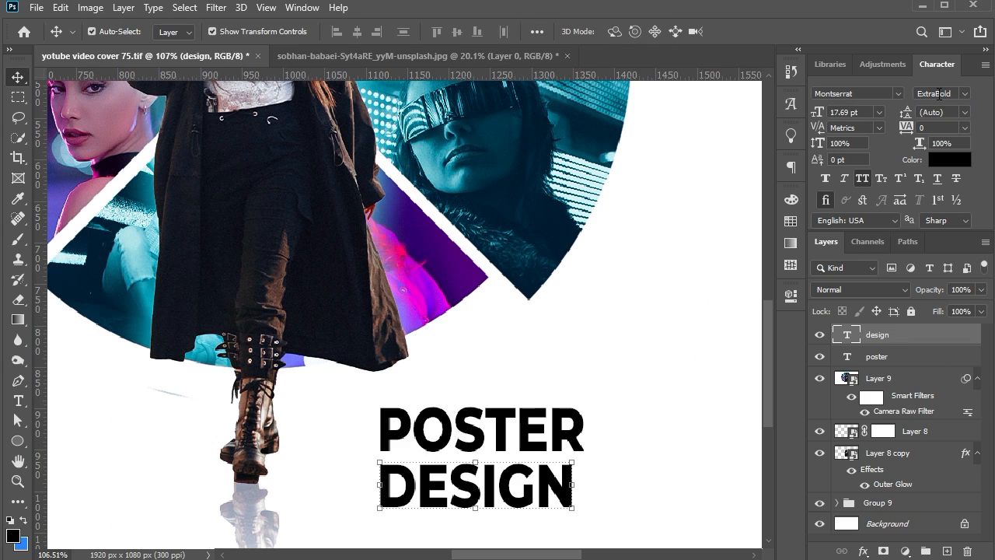
Set the font weight of POSTER to Medium and that of DESIGN to Black
key(alt+bracketleft)
click(964, 93)
click(836, 206)
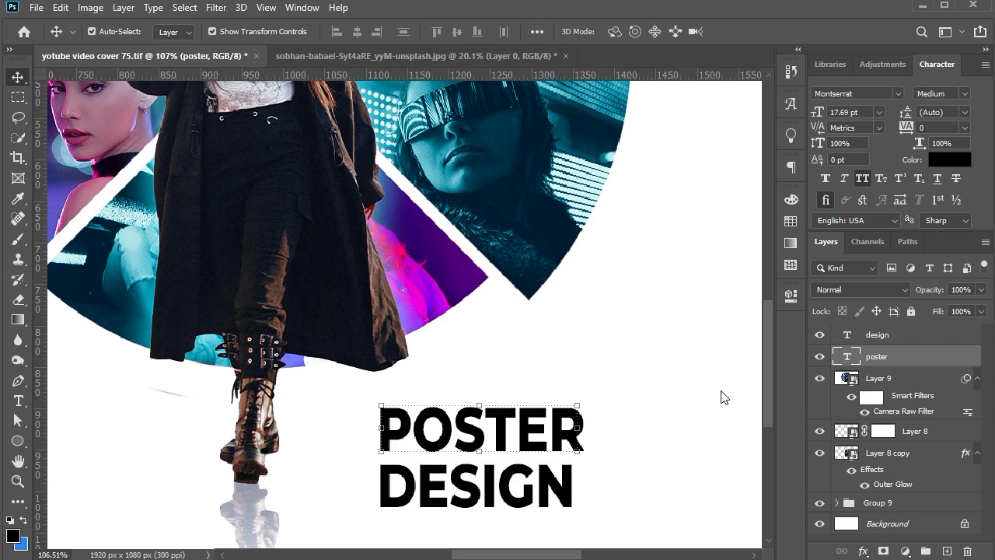
scroll(722, 397, down, 2)
click(531, 426)
click(965, 94)
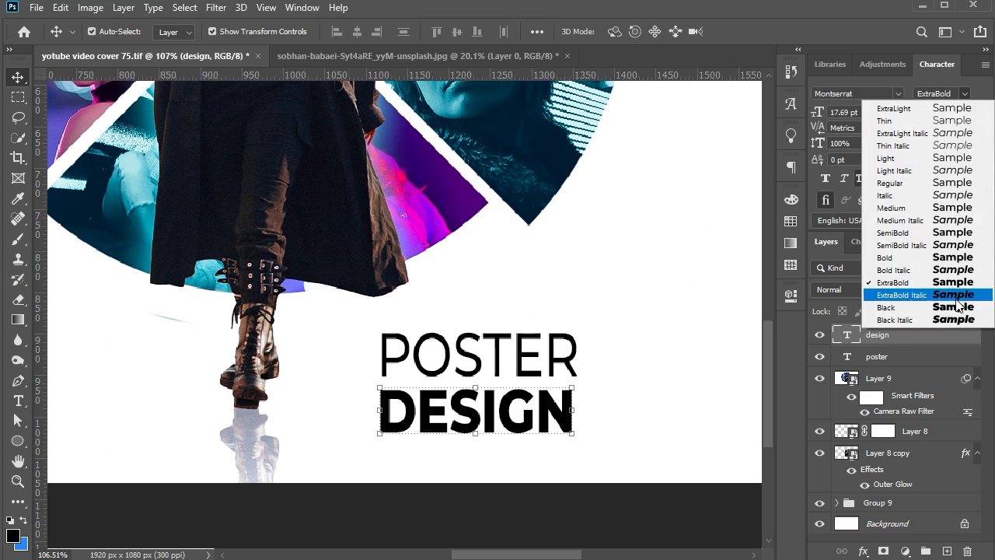
click(958, 307)
Transform POSTER and DESIGN together, reducing their height slightly to a 17.02 pt font size
drag(559, 419, 567, 441)
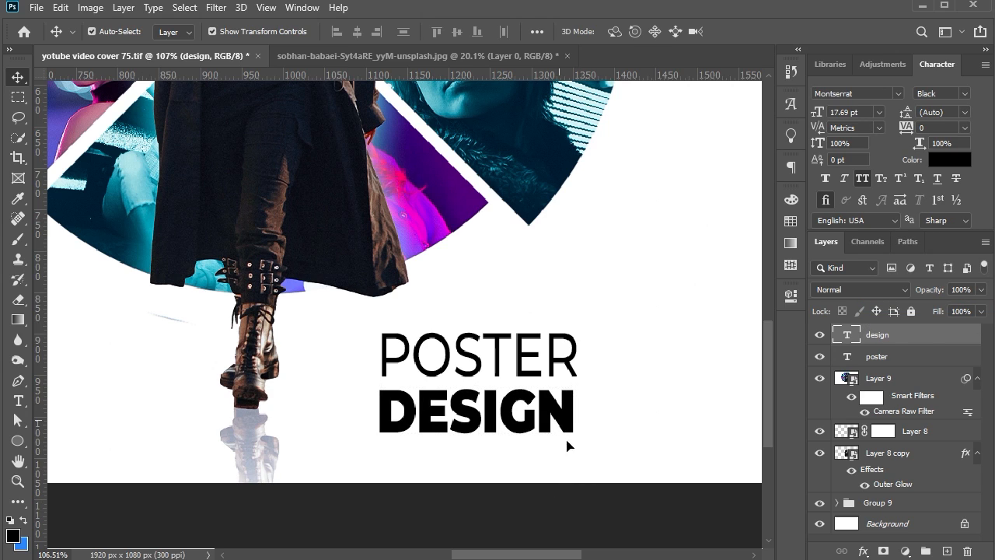
shift+click(559, 370)
key(ctrl+t)
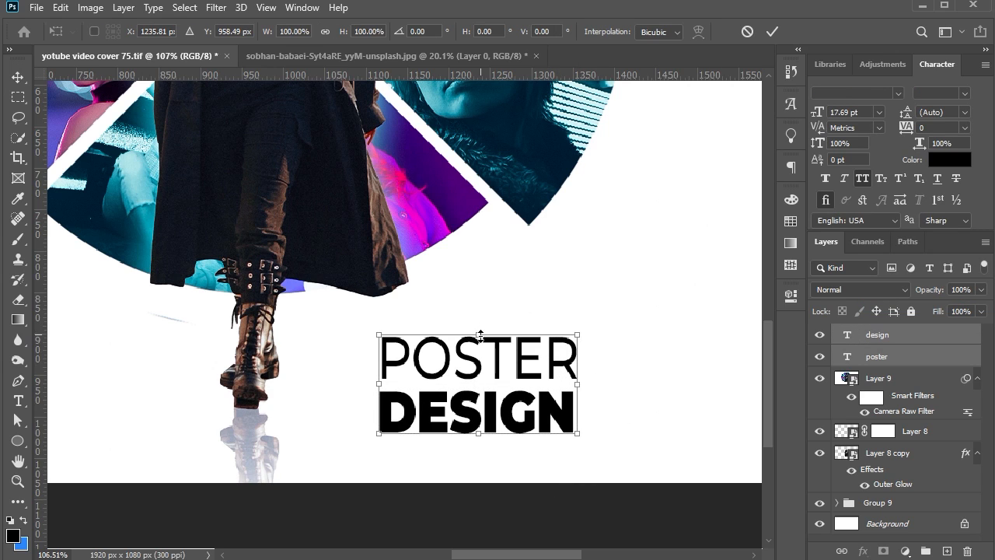
key(Return)
Nudge the DESIGN text up slightly to tighten its gap to POSTER
click(531, 432)
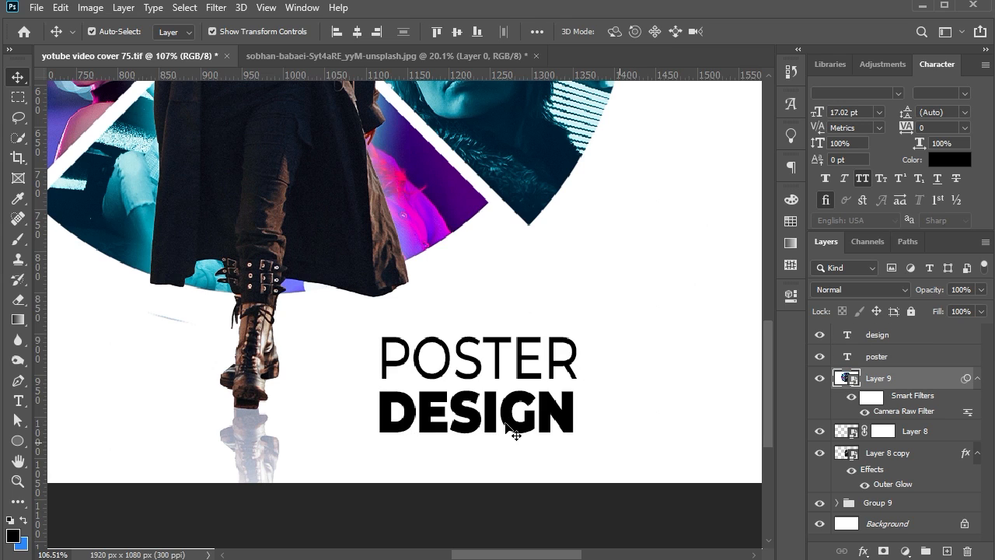
click(551, 414)
key(Up)
key(Up)
key(Up)
key(Up)
key(Up)
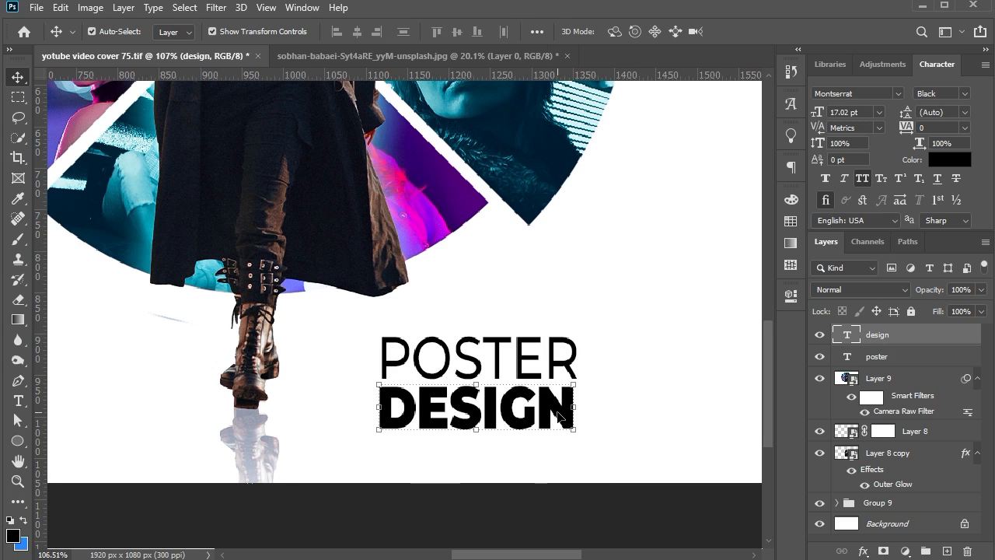
Fully lock the merged collage layer, Layer 9, in its original position
click(583, 506)
drag(581, 438, 557, 396)
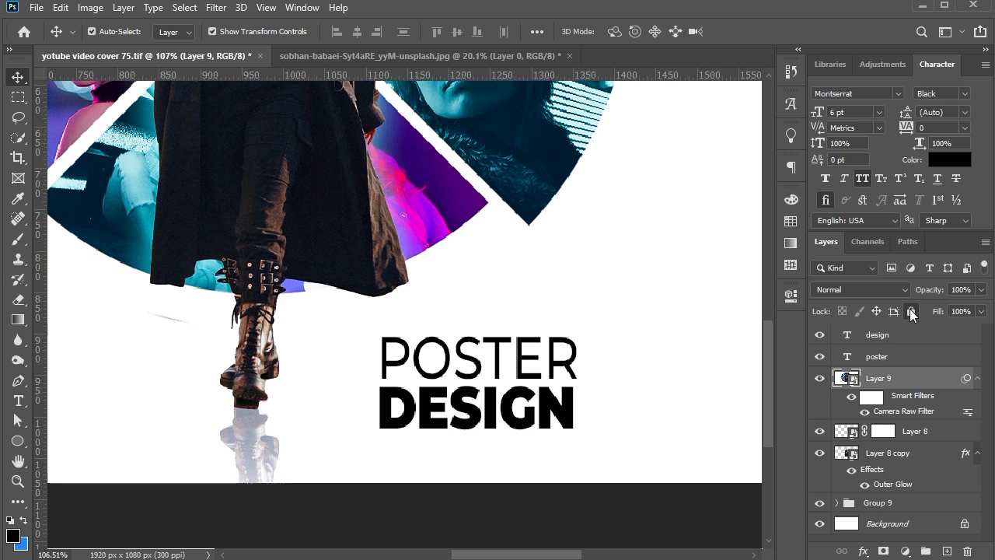
click(911, 311)
Collapse Group 9 and fully lock Layer 8, Layer 8 copy and Group 9 together
click(518, 396)
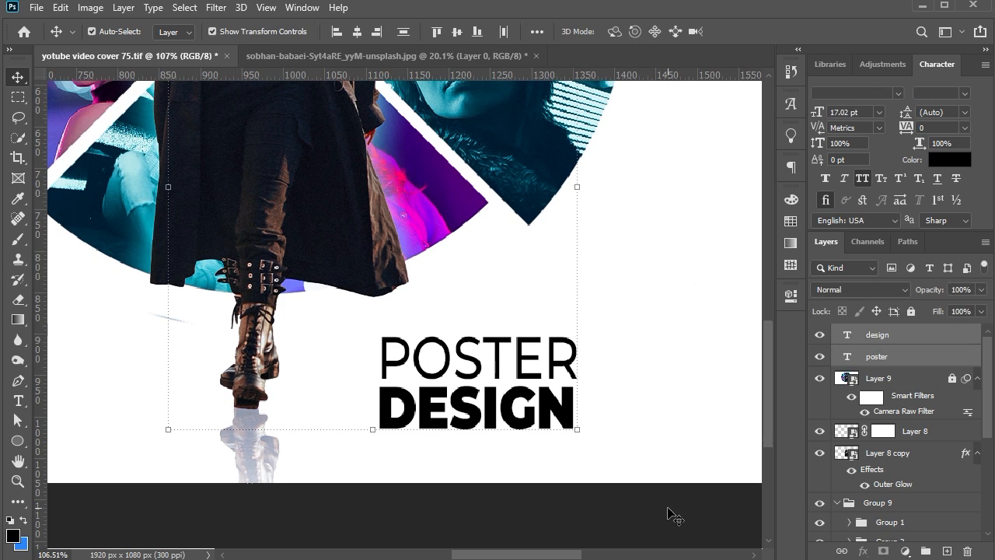
click(669, 509)
click(915, 430)
scroll(917, 467, down, 5)
click(838, 330)
scroll(914, 498, down, 4)
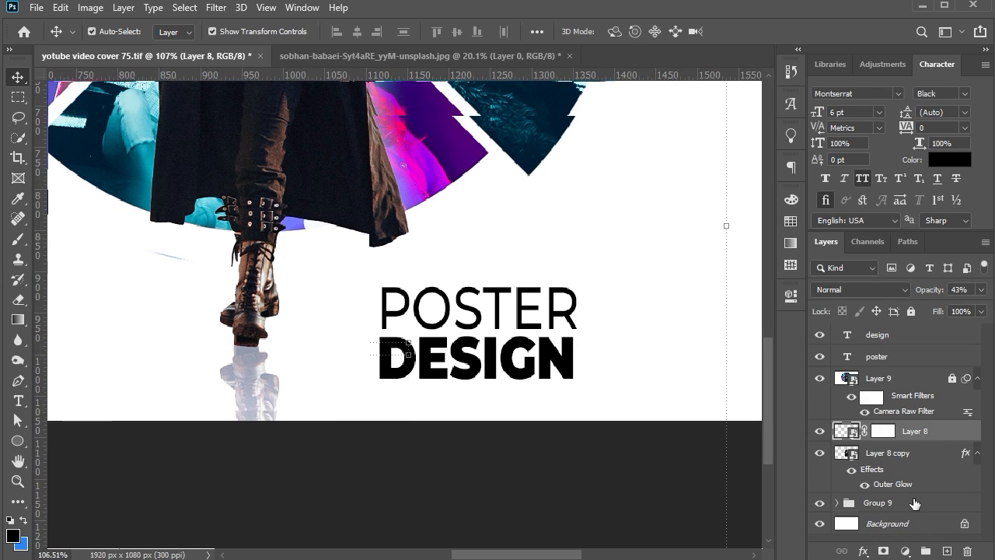
shift+click(916, 503)
click(911, 311)
Add the text "movies" in 6 pt Montserrat Black capitals just above the POSTER text
scroll(536, 360, up, 5)
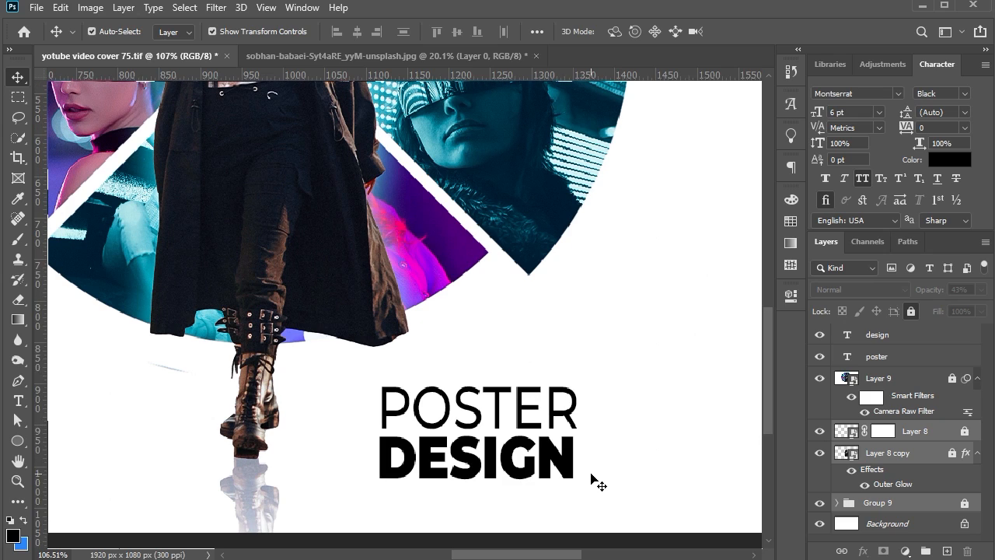
click(27, 400)
click(438, 360)
key(BackSpace)
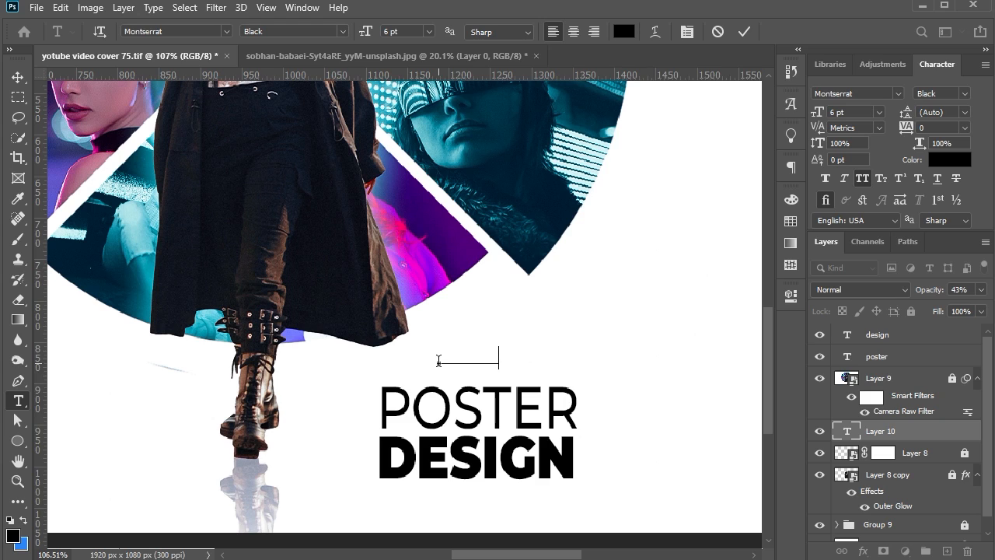
click(17, 76)
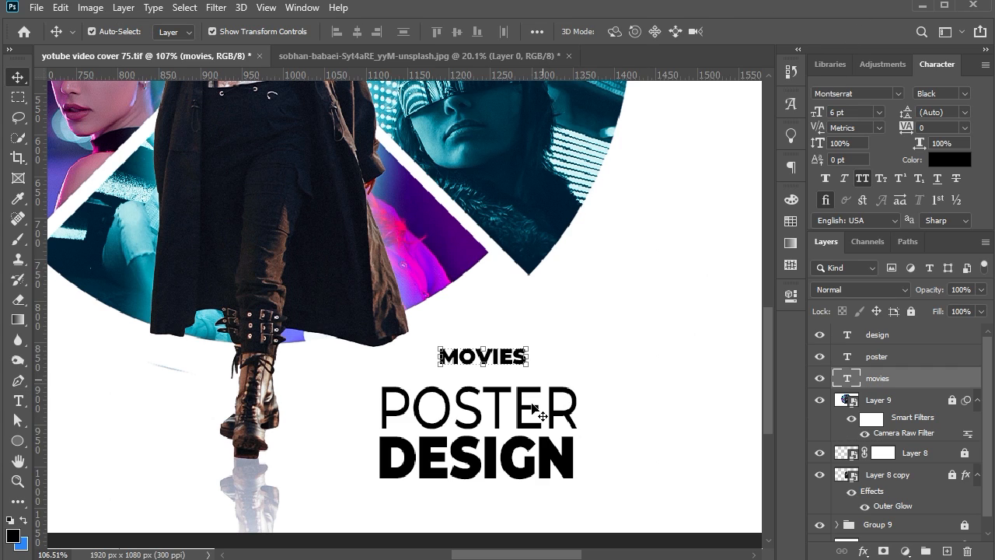
Turn off All Caps for the POSTER text and capitalise only its first letter so it reads "Poster"
click(540, 412)
click(863, 179)
double_click(413, 417)
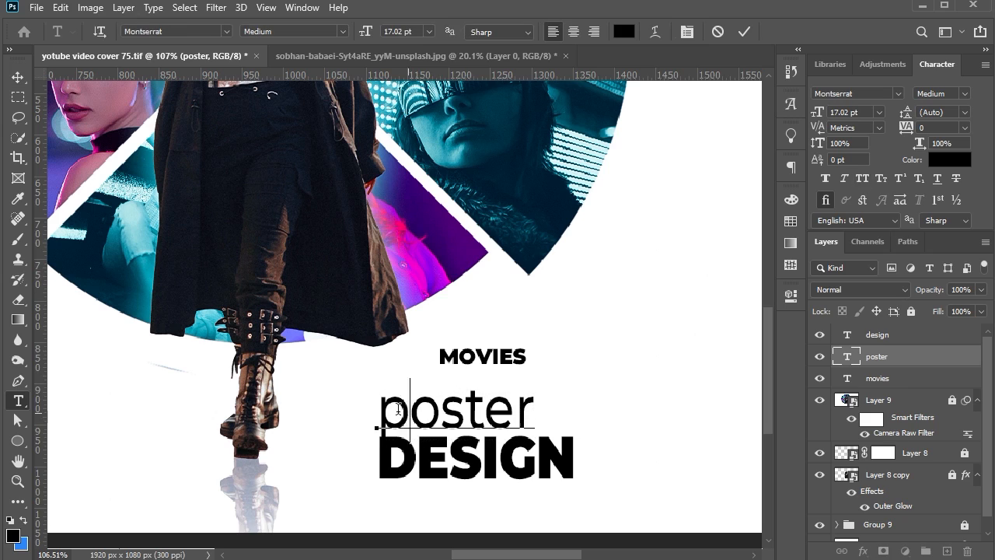
drag(412, 417, 379, 418)
click(863, 179)
click(11, 84)
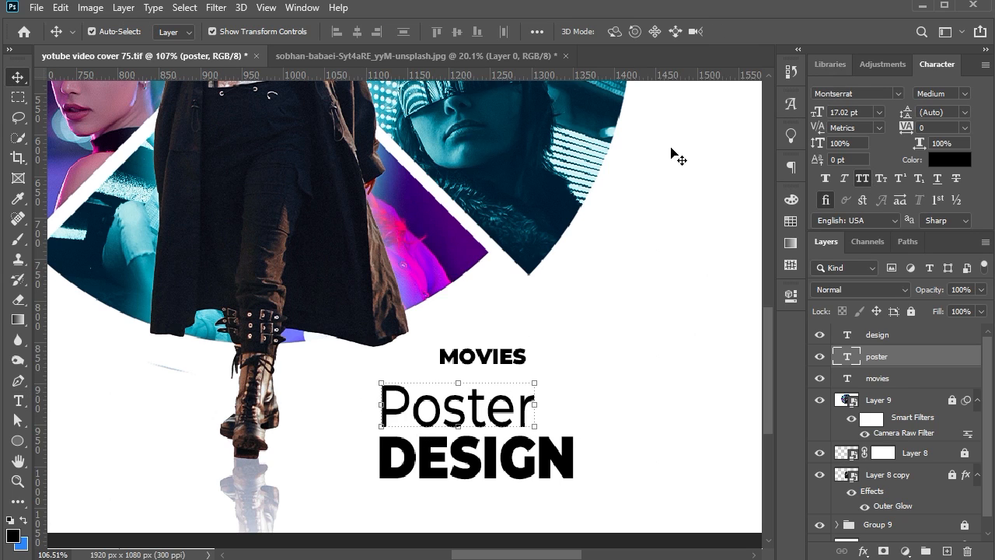
Set the Poster text to Montserrat Regular and enlarge the MOVIES text to 10.21 pt directly above it
click(965, 94)
click(922, 182)
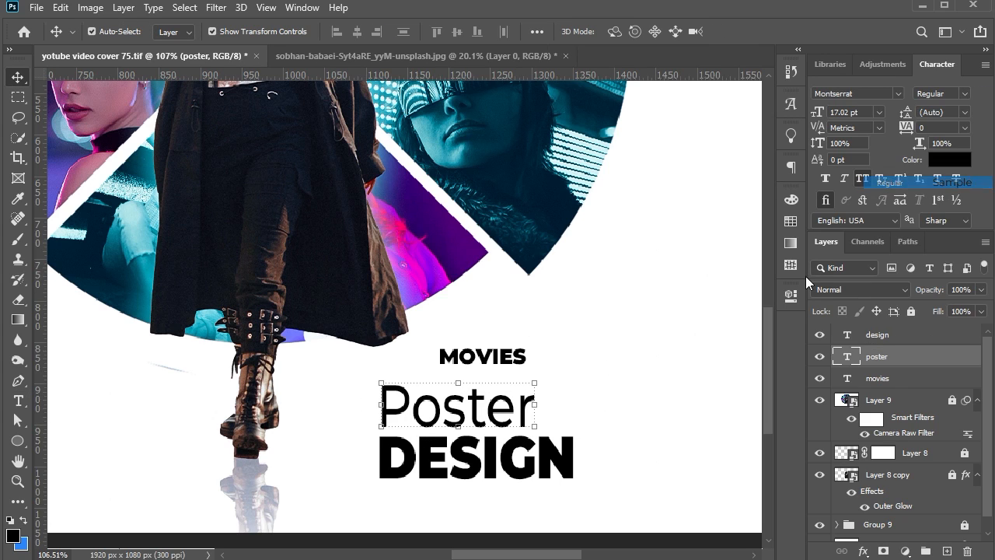
click(648, 413)
scroll(623, 403, down, 1)
mouse_move(514, 337)
mouse_down()
mouse_move(457, 353)
mouse_move(533, 341)
mouse_up()
scroll(629, 321, down, 1)
key(Return)
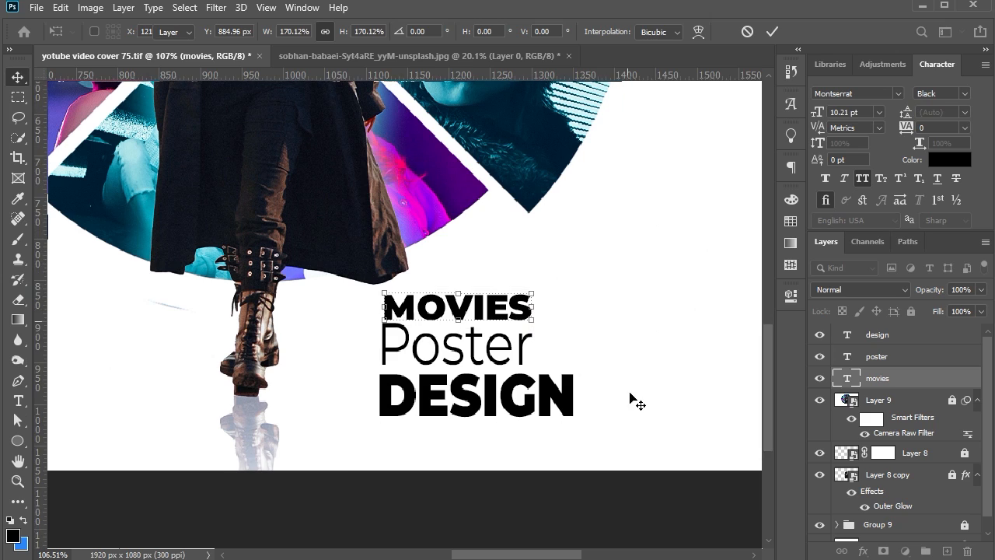
Turn off All Caps for the MOVIES text, change its font to France Juice and capitalise only its first letter
click(863, 178)
click(898, 93)
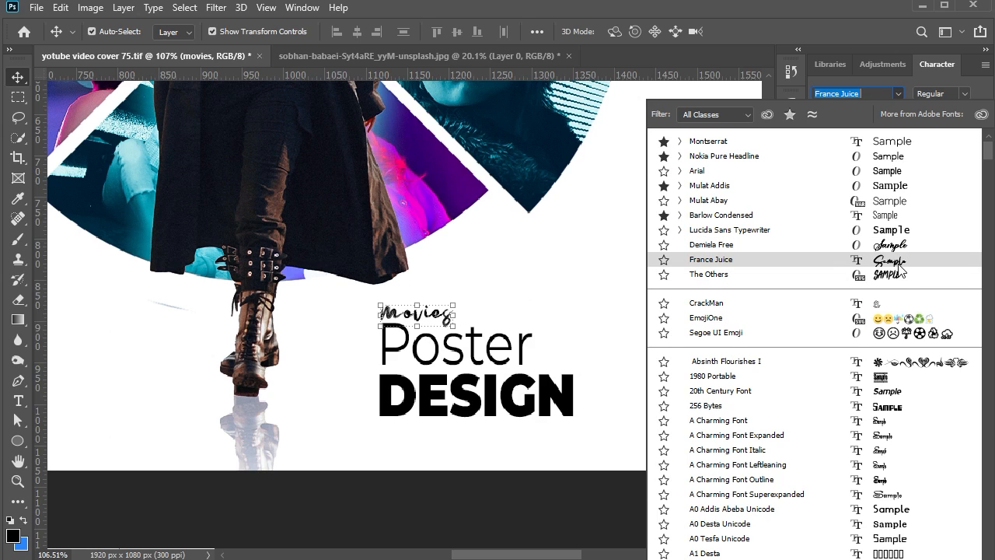
click(899, 266)
double_click(398, 315)
drag(406, 315, 379, 315)
click(862, 179)
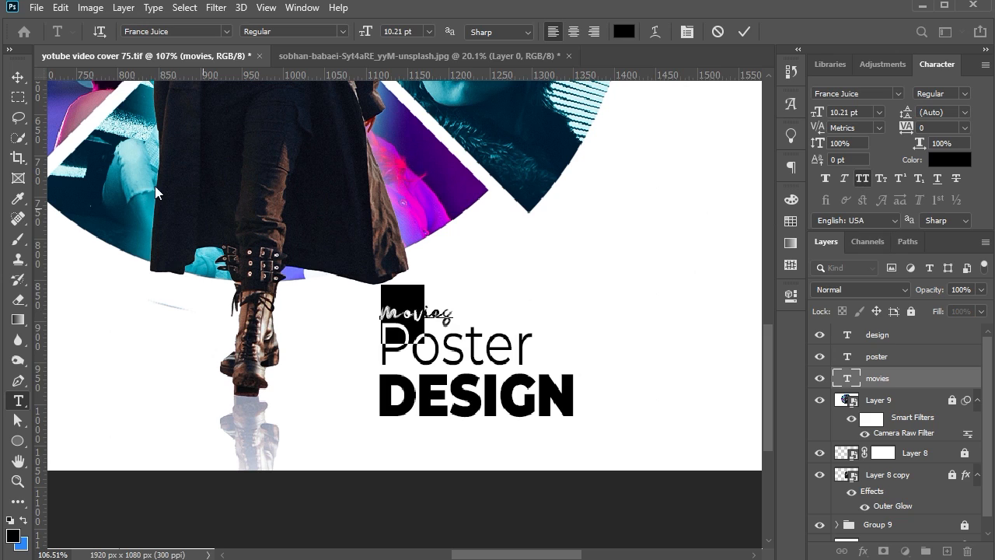
Enlarge the Movies text to 13.15 pt, keeping it just above the Poster text
click(18, 77)
drag(451, 312, 527, 274)
key(Return)
scroll(578, 313, up, 5)
Colour the Movies text teal, sampled from the collage wedge of the woman in the visor
click(949, 160)
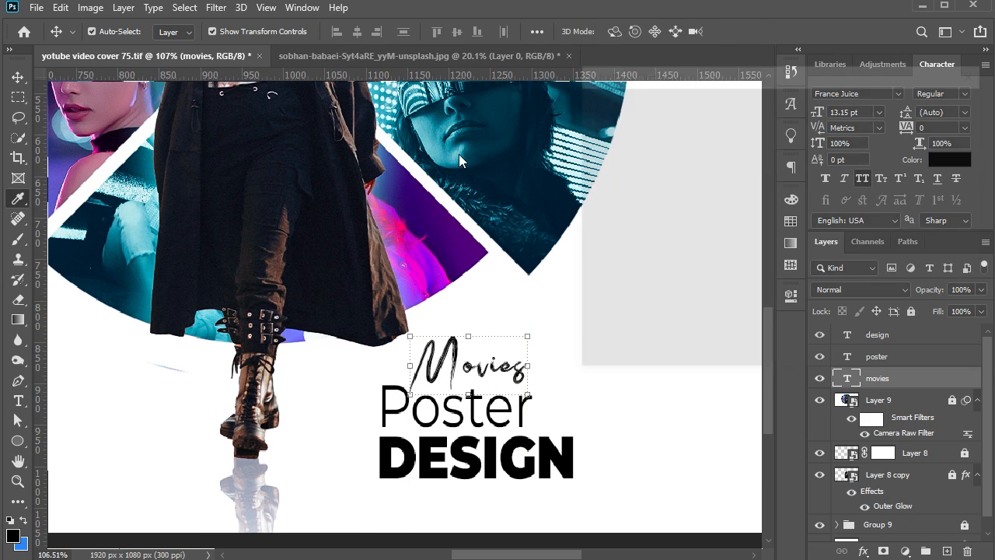
click(484, 124)
drag(744, 172, 785, 163)
click(936, 103)
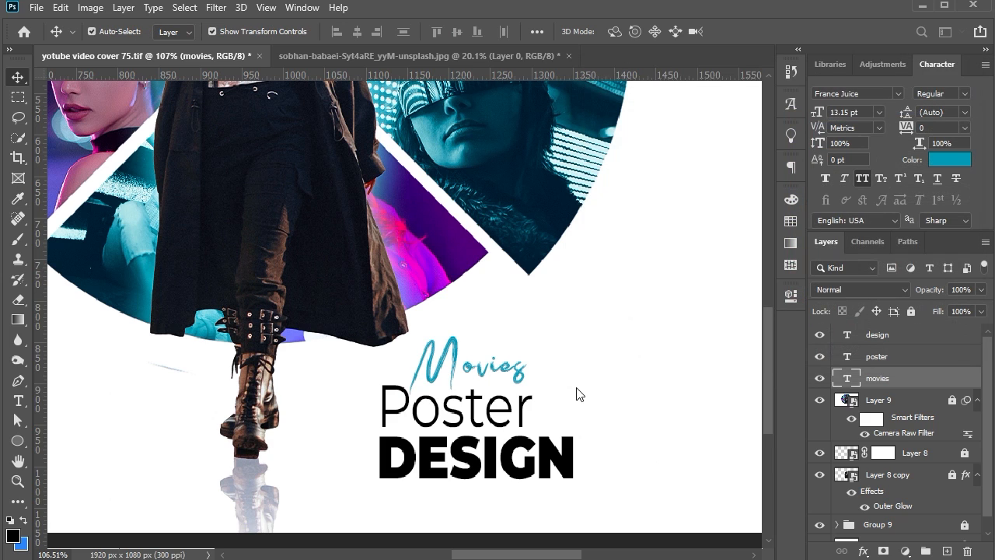
scroll(597, 397, down, 1)
click(610, 403)
Colour the DESIGN text magenta fa00d9, sampled from the pink and purple collage wedge beside the coat
click(495, 420)
scroll(522, 459, up, 1)
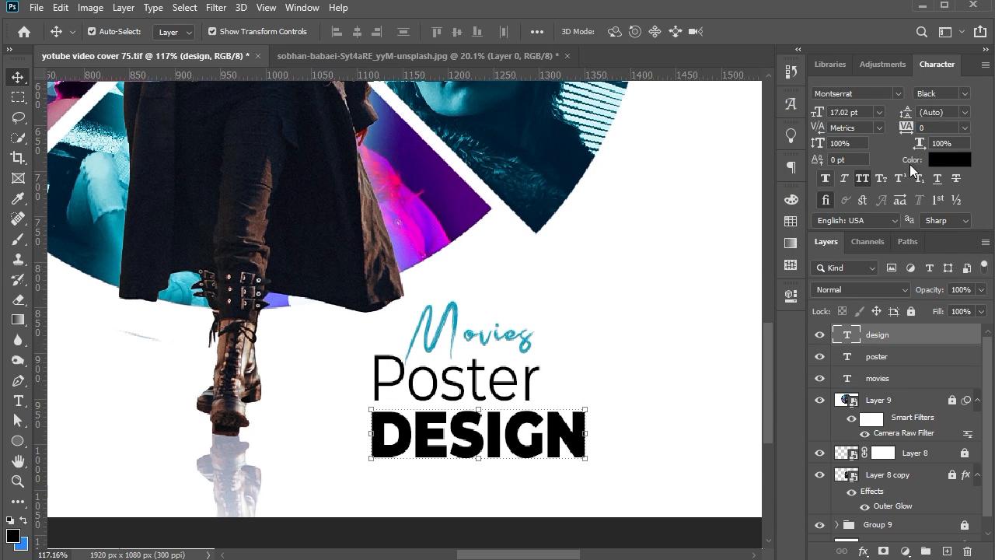
click(950, 159)
click(411, 230)
click(410, 231)
click(902, 105)
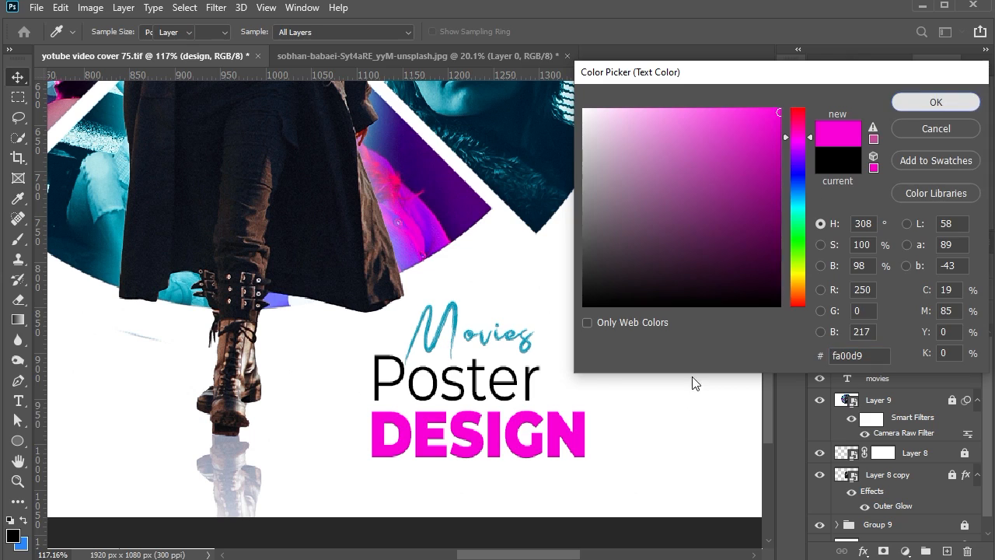
click(675, 439)
Try colouring the Poster text with blue and then purple sampled from the collage
scroll(675, 438, down, 6)
scroll(636, 463, up, 5)
click(584, 377)
scroll(584, 378, down, 9)
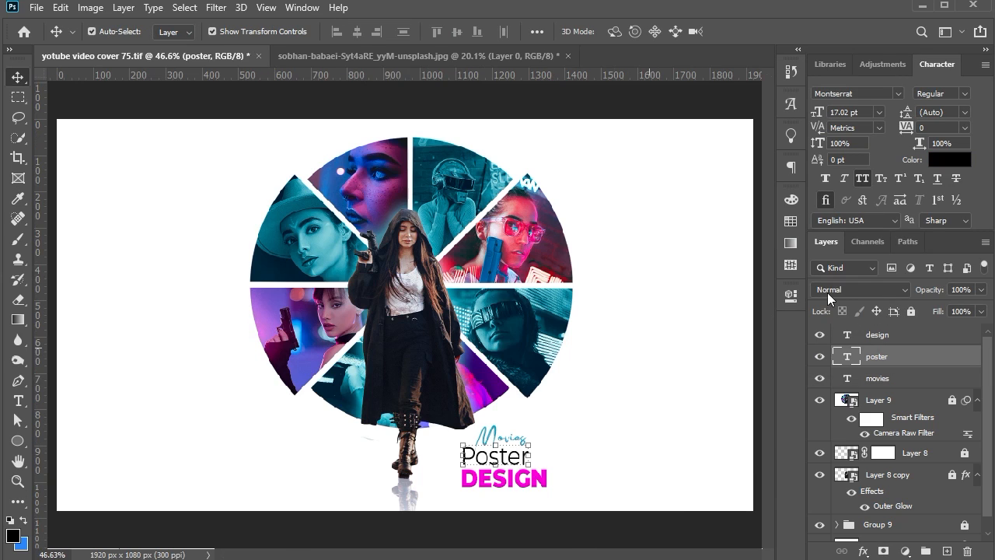
click(934, 163)
click(362, 155)
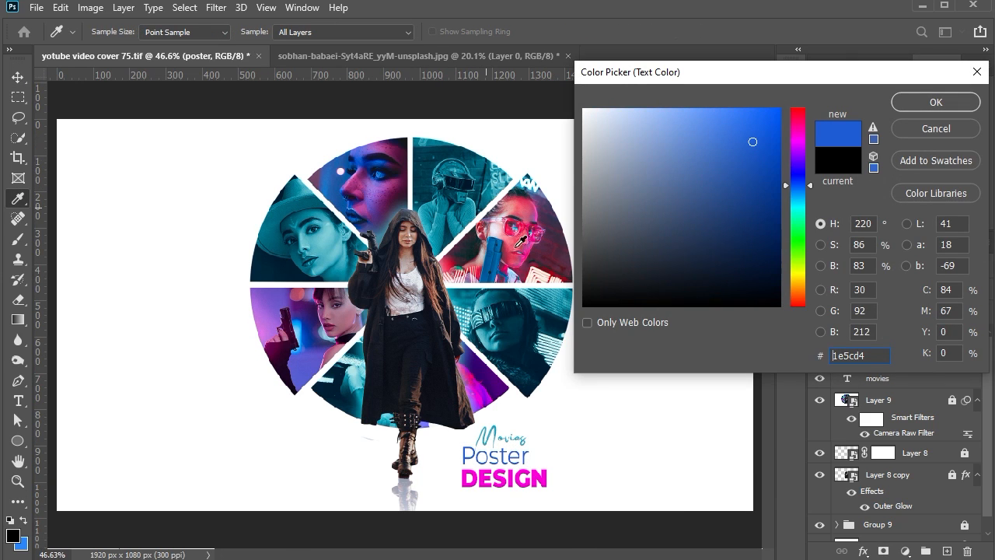
click(488, 384)
click(936, 102)
scroll(467, 462, up, 4)
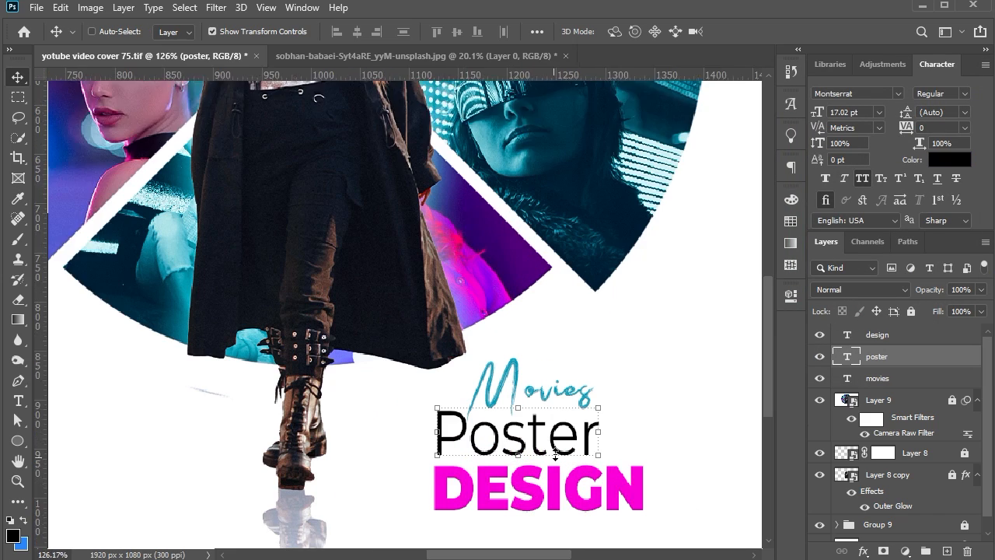
scroll(657, 353, up, 4)
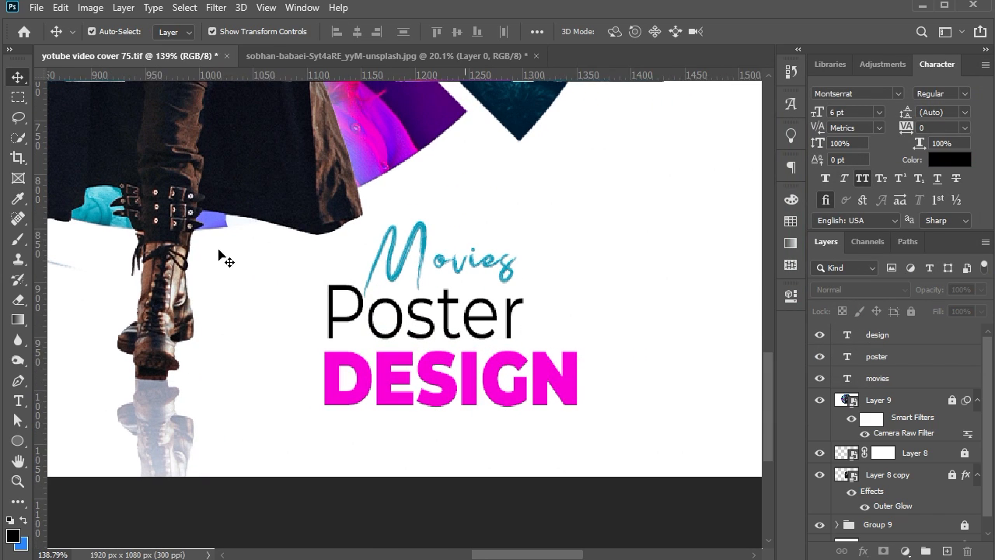
Set the DESIGN text to Montserrat Bold and scale it down to 15.4 pt
click(398, 367)
click(965, 94)
click(944, 257)
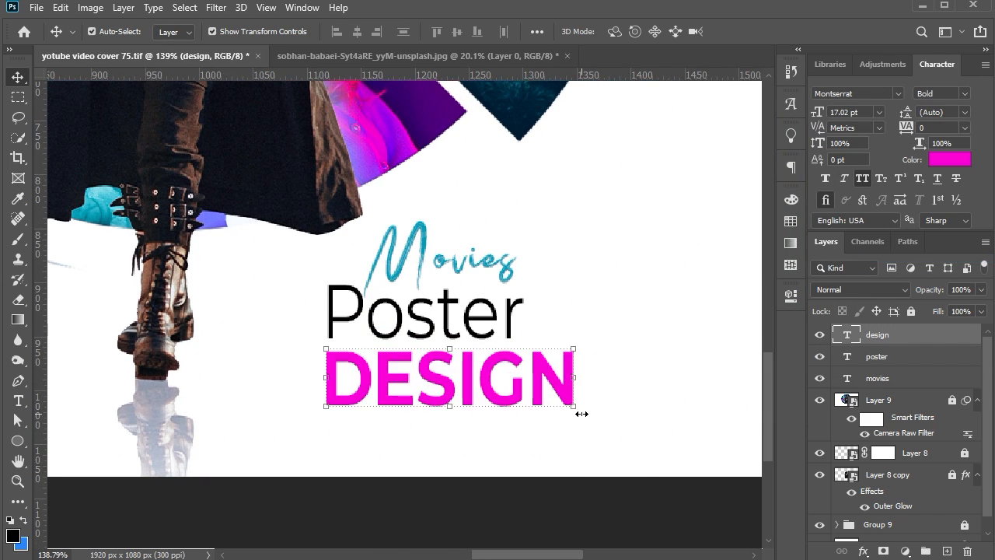
drag(582, 413, 551, 417)
click(625, 404)
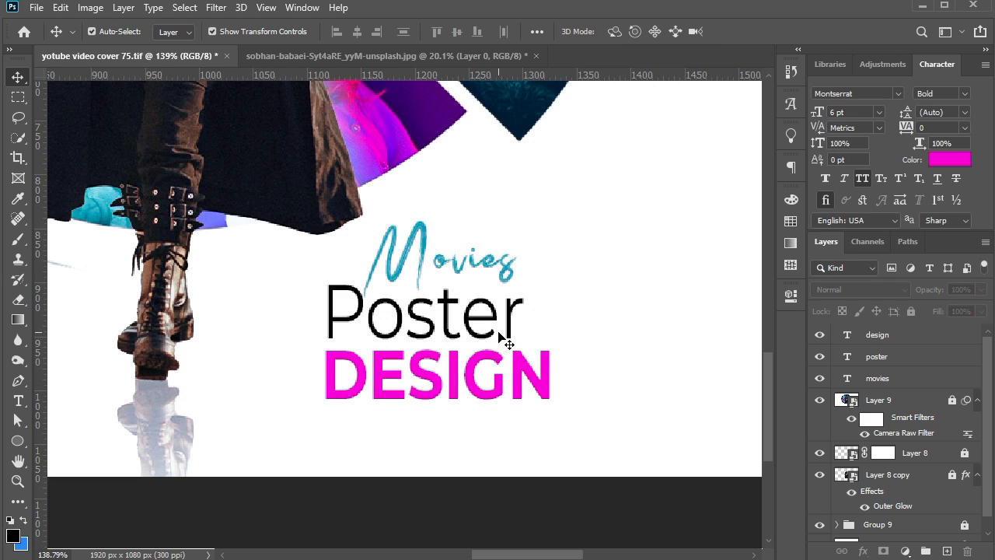
Turn All Caps back on for the Poster text and scale it down, keeping it left-aligned above DESIGN
click(505, 342)
key(ctrl+shift+k)
key(ctrl+t)
drag(582, 314, 472, 301)
key(Return)
scroll(583, 315, down, 2)
click(503, 381)
Draw a rectangle about 26 × 44 px just after the word DESIGN and fill it with the text's magenta
click(18, 442)
click(61, 455)
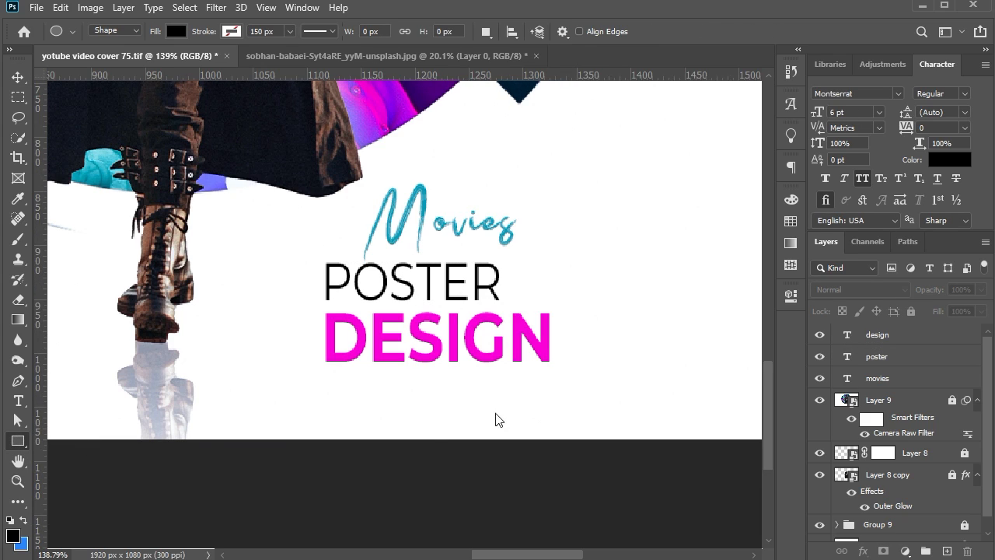
drag(558, 315, 583, 352)
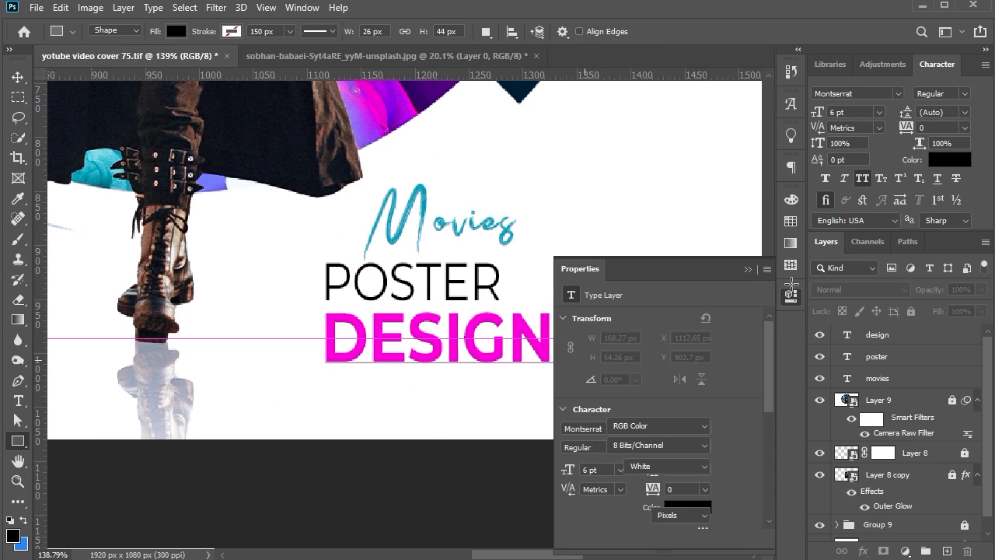
key(v)
click(748, 269)
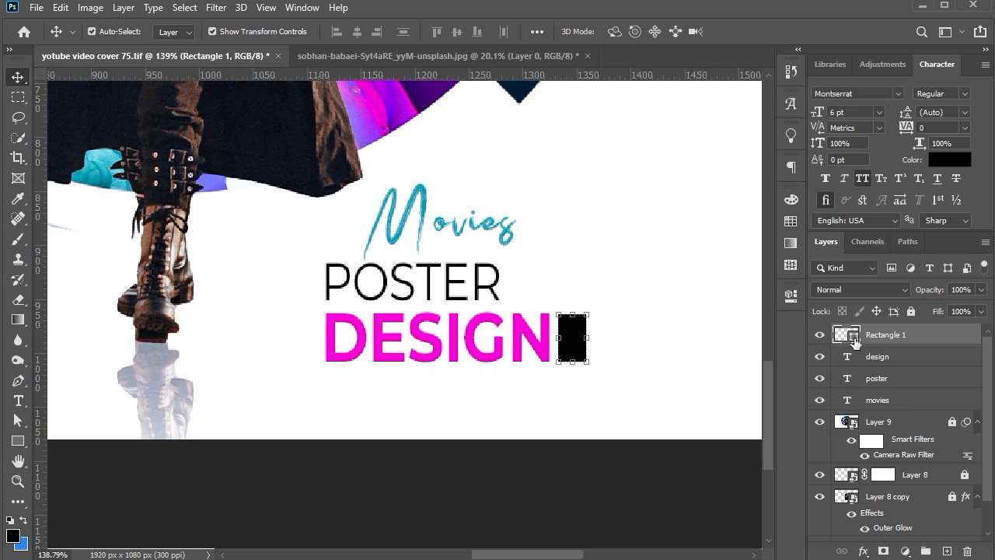
click(542, 337)
click(919, 103)
Swap the title colours, making DESIGN teal 009bbb and Movies magenta fa00d9
click(879, 356)
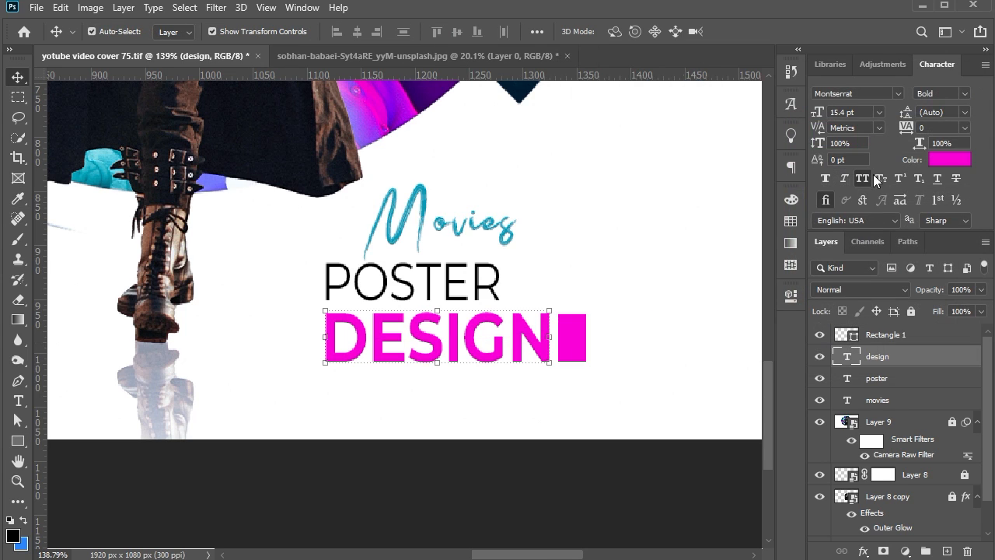
click(948, 160)
click(422, 208)
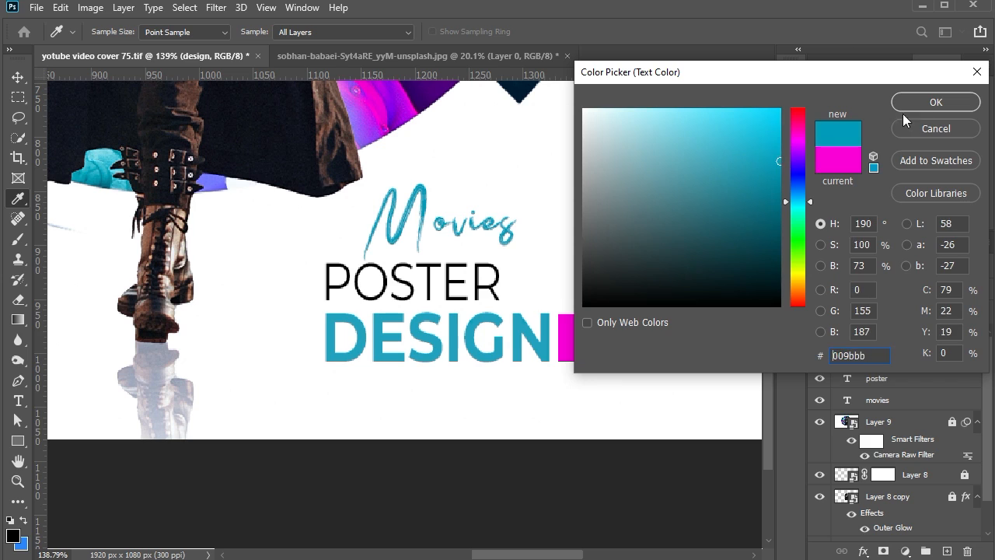
click(936, 102)
click(506, 230)
click(949, 160)
click(566, 336)
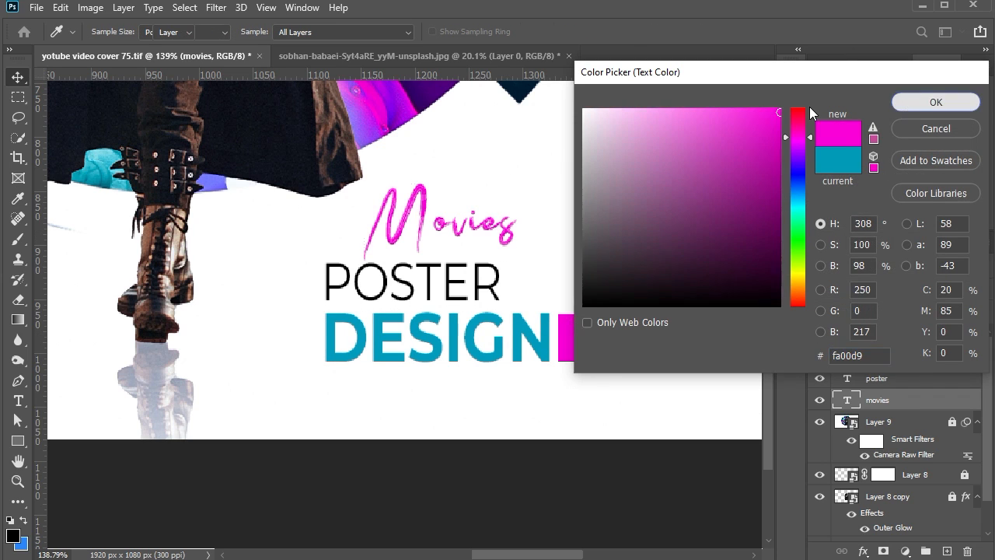
click(937, 102)
Duplicate the magenta rectangle to the end of the Movies text and fill the copy with black 000000
scroll(403, 203, up, 1)
drag(608, 365, 558, 240)
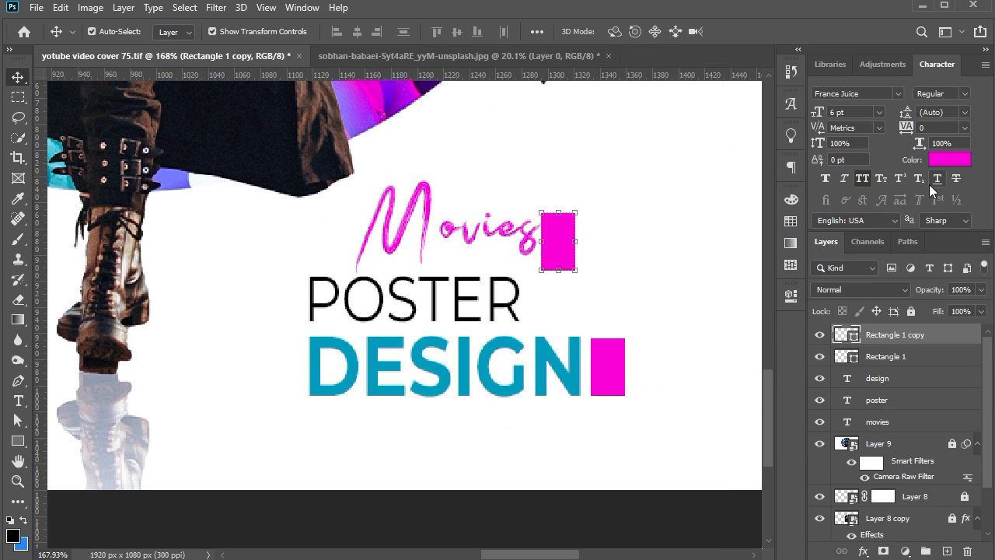
double_click(853, 340)
click(512, 323)
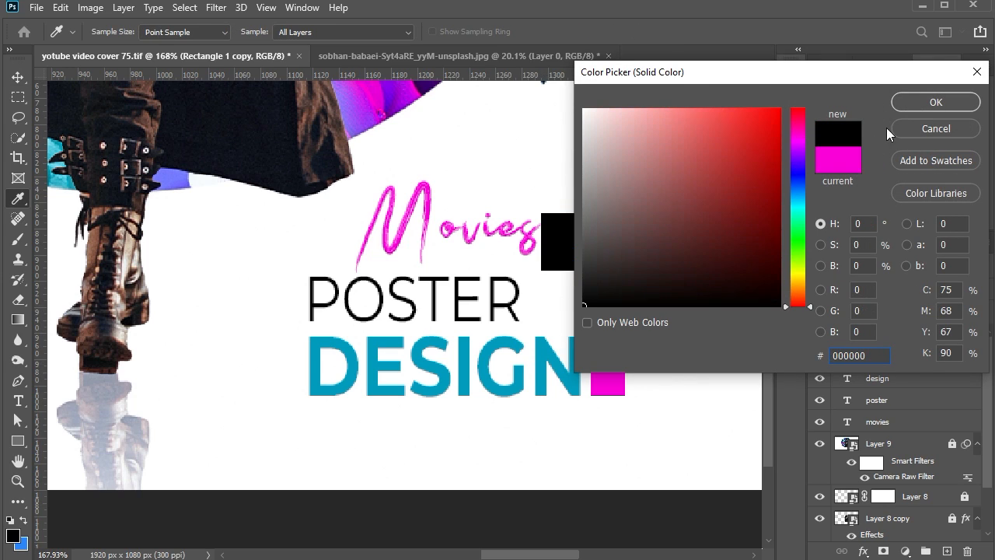
click(936, 101)
Stretch the black rectangle into a thin horizontal bar about 135 × 19 px across the Movies text
key(ctrl+t)
drag(558, 270, 557, 254)
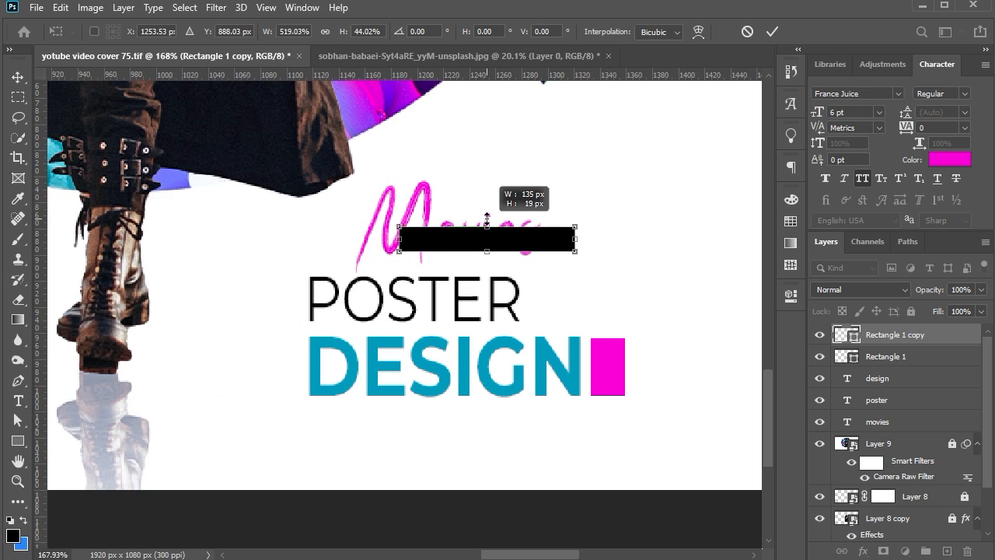
key(Return)
Place the black bar's layer between the movies text layer and Layer 9, and nudge the bar up slightly
key(ctrl+bracketleft)
key(ctrl+bracketleft)
key(ctrl+bracketleft)
key(ctrl+bracketleft)
key(ctrl+bracketleft)
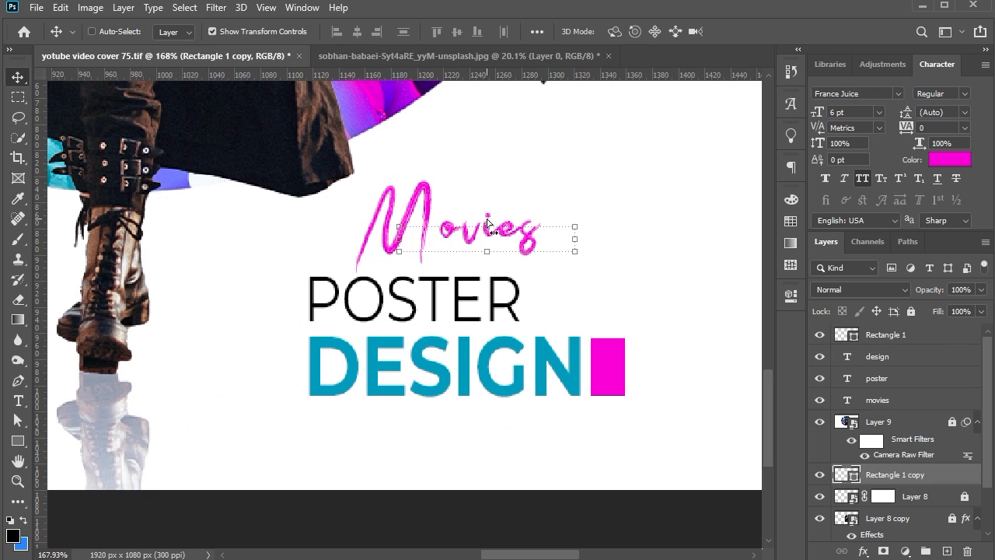
key(ctrl+bracketright)
key(Up)
key(Up)
key(Up)
key(Up)
key(Up)
key(Up)
key(Up)
scroll(475, 177, up, 2)
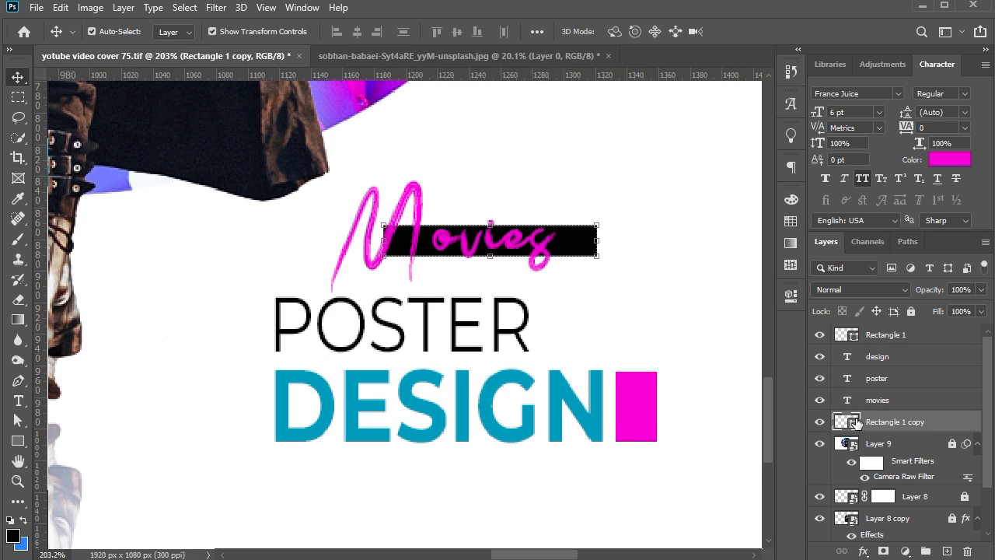
Recolour the bar behind the Movies text to light grey e3e3e3
double_click(846, 421)
click(557, 412)
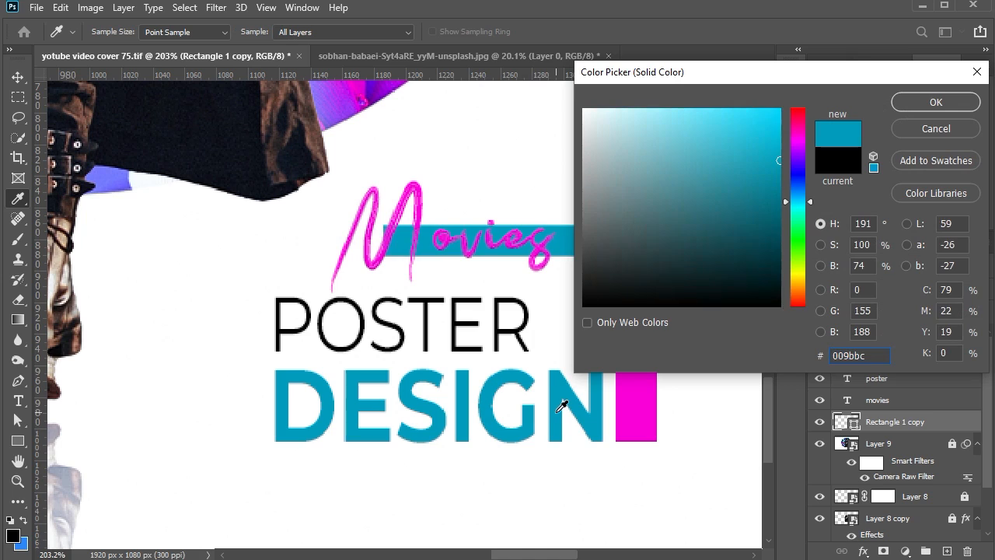
click(475, 294)
drag(606, 233, 584, 130)
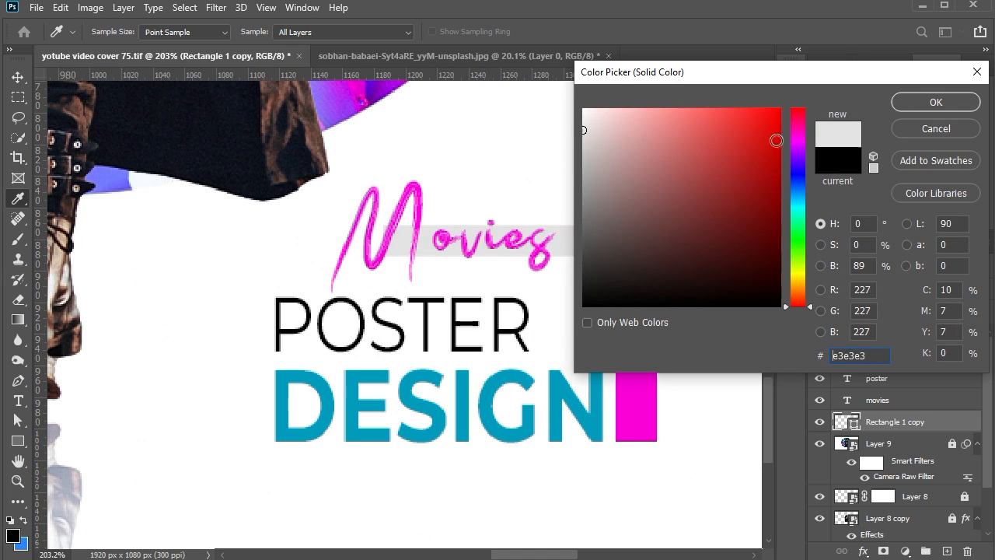
click(936, 102)
Narrow the grey bar to about 117 px so it ends just past the Movies text
drag(573, 237, 573, 237)
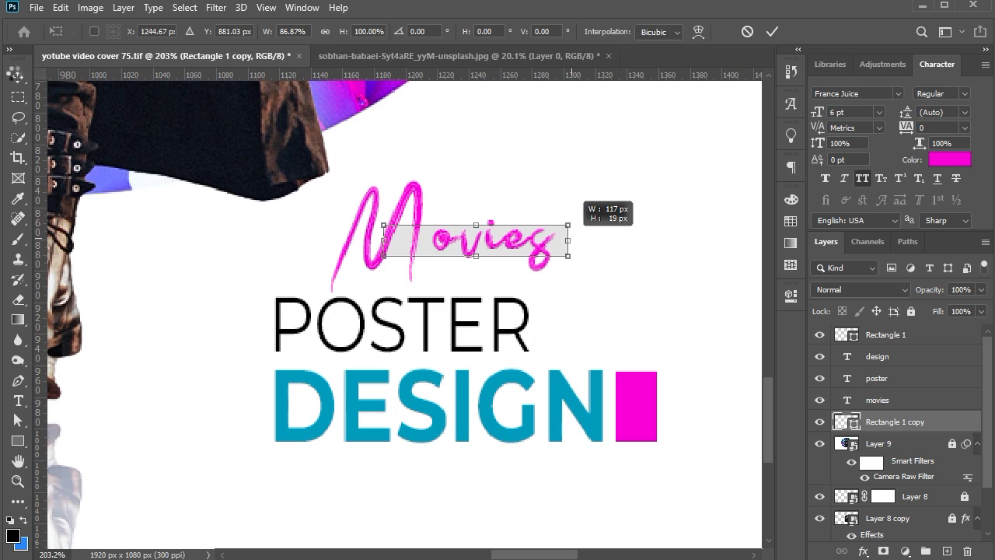
key(Return)
scroll(587, 206, down, 15)
click(597, 498)
scroll(505, 445, up, 1)
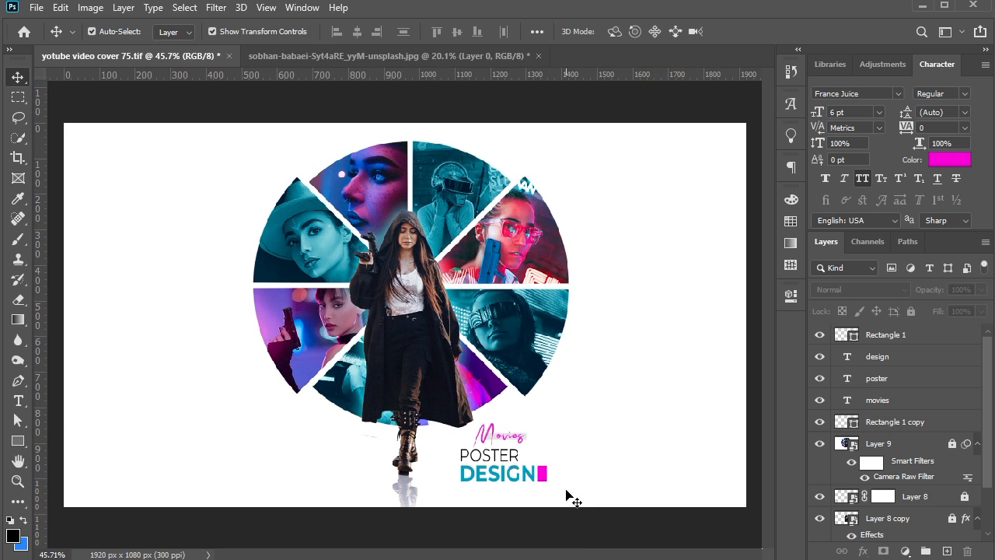
Move all the title elements together slightly up and to the right below the collage, and enlarge them slightly
drag(561, 493, 481, 427)
drag(495, 439, 522, 428)
drag(573, 471, 579, 479)
key(Return)
click(543, 447)
click(628, 476)
Set the DESIGN text to Montserrat Black
click(557, 467)
click(965, 94)
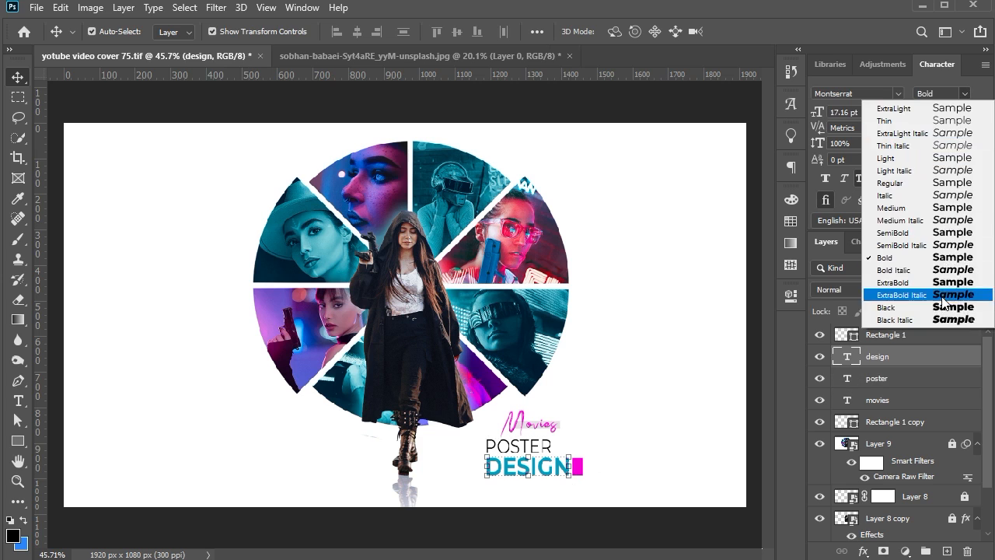
click(943, 306)
Duplicate the magenta rectangle to just before the word DESIGN and move the whole title up slightly
ctrl+click(578, 466)
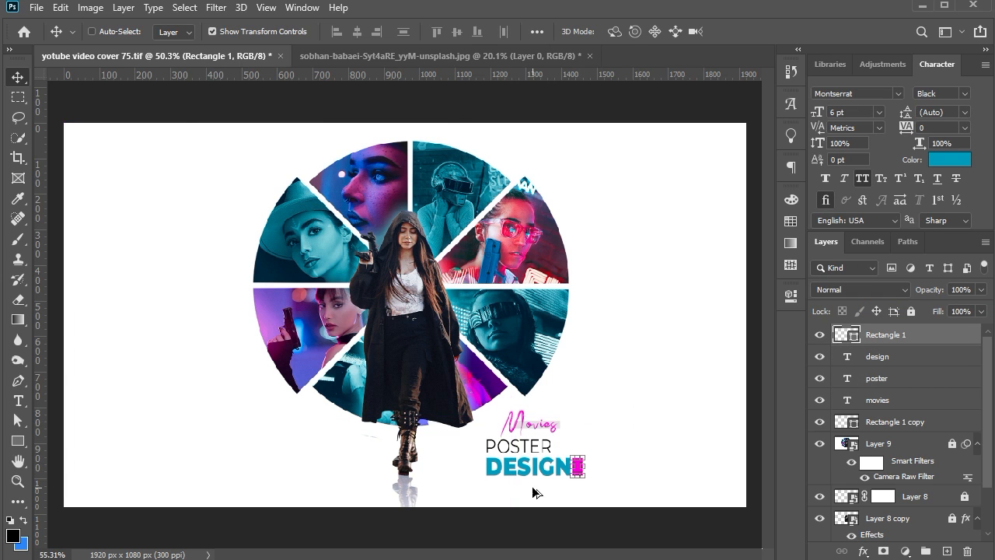
scroll(533, 487, up, 3)
ctrl+click(600, 507)
drag(595, 502, 459, 502)
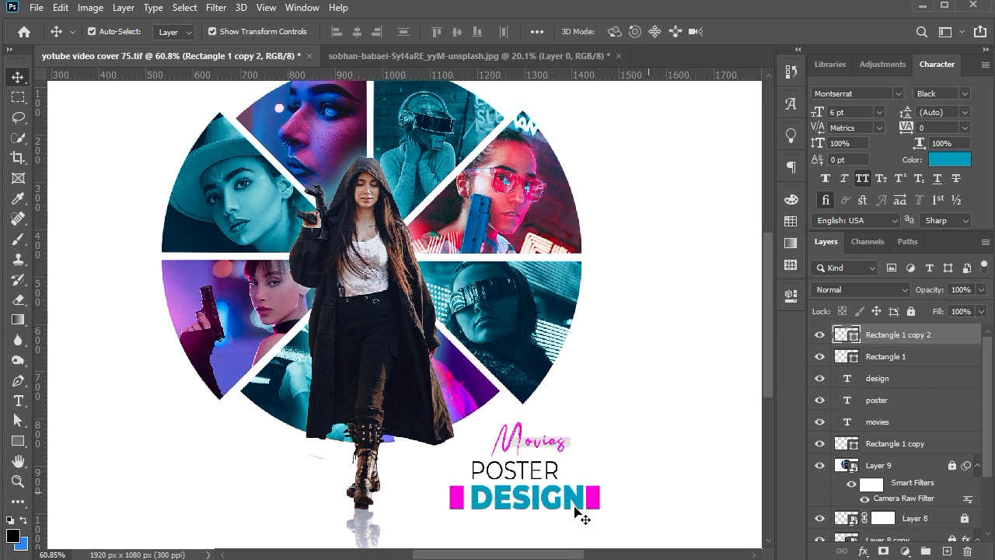
ctrl+click(459, 504)
click(647, 502)
scroll(681, 462, down, 3)
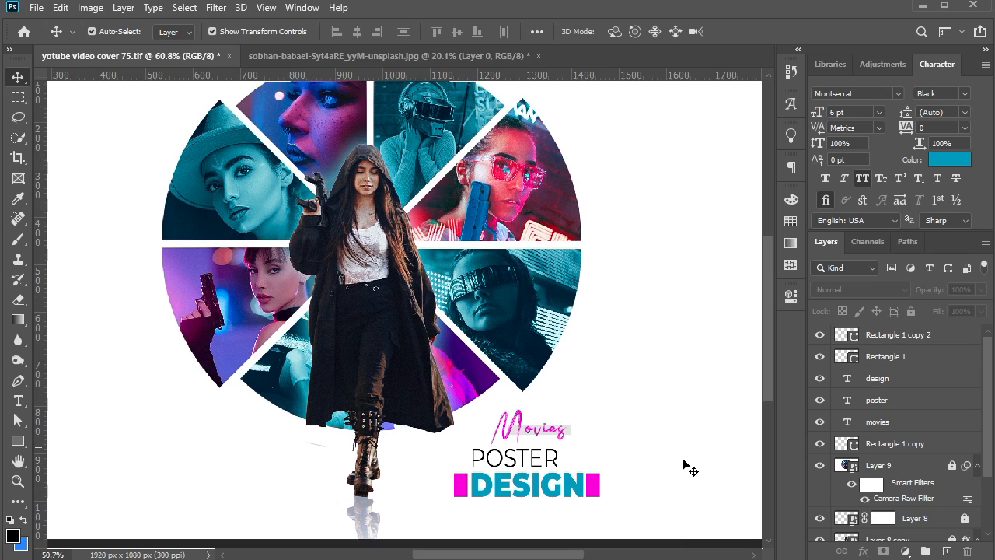
drag(620, 492, 484, 407)
click(636, 434)
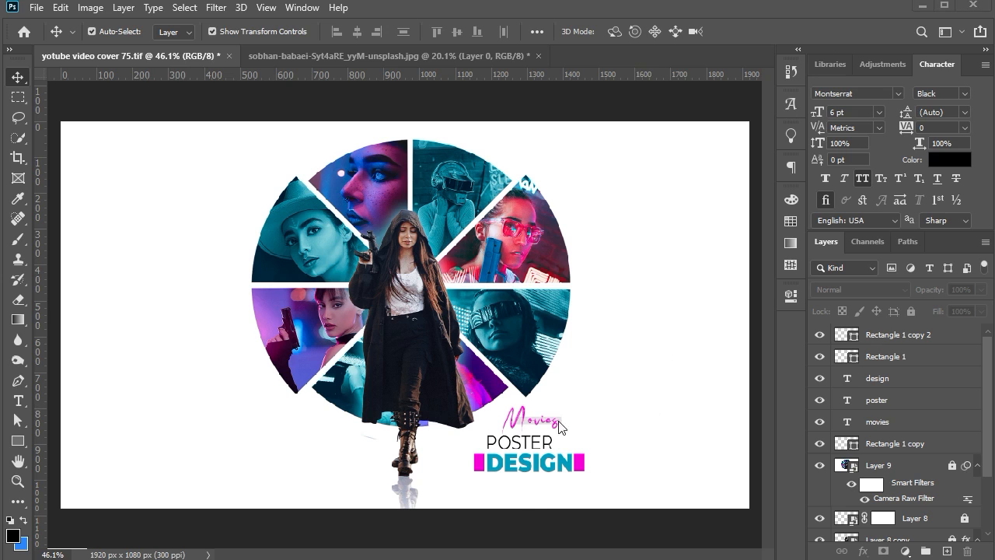
Duplicate the POSTER text below DESIGN and change the copy to read "by killer graphics94"
scroll(560, 426, up, 5)
drag(545, 345, 536, 472)
key(t)
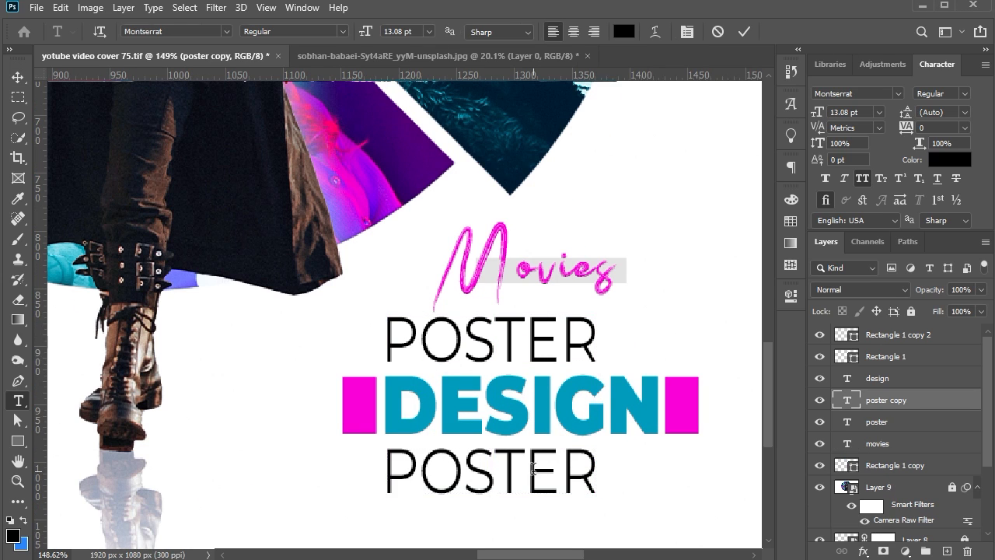
click(533, 467)
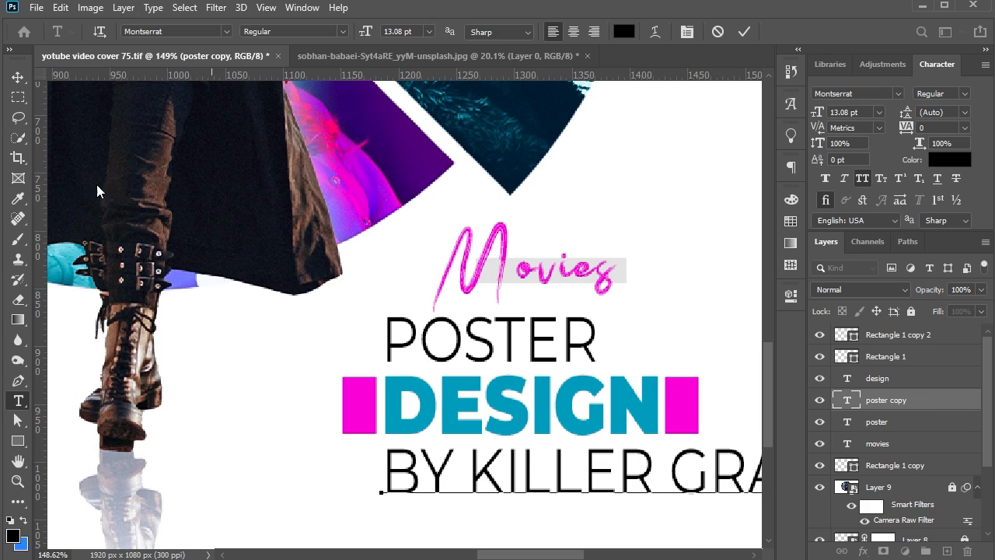
Format the credit line as Montserrat Bold, 3.77 pt with 600 tracking, and fit it under DESIGN across both magenta rectangles
drag(701, 445, 540, 465)
key(Return)
click(965, 94)
click(955, 258)
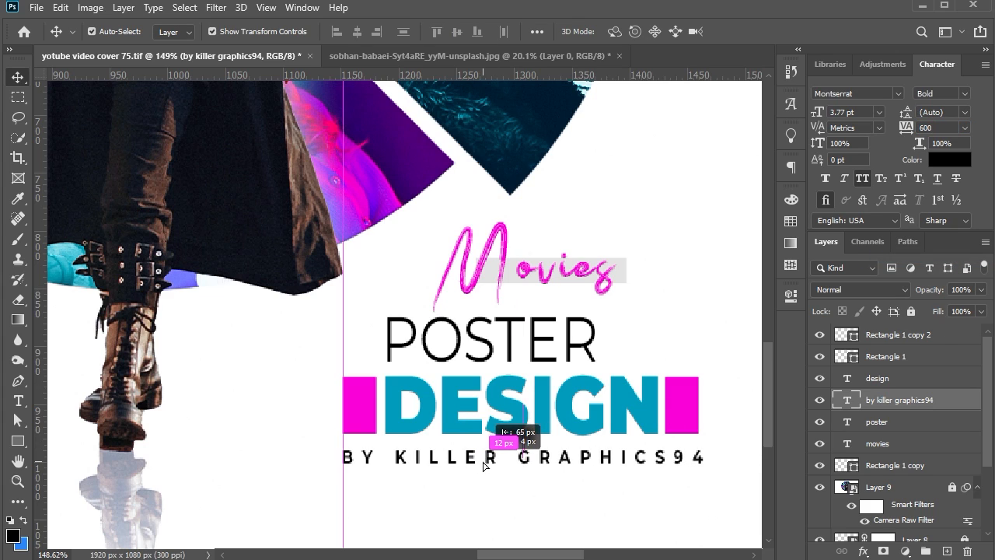
drag(703, 462, 701, 471)
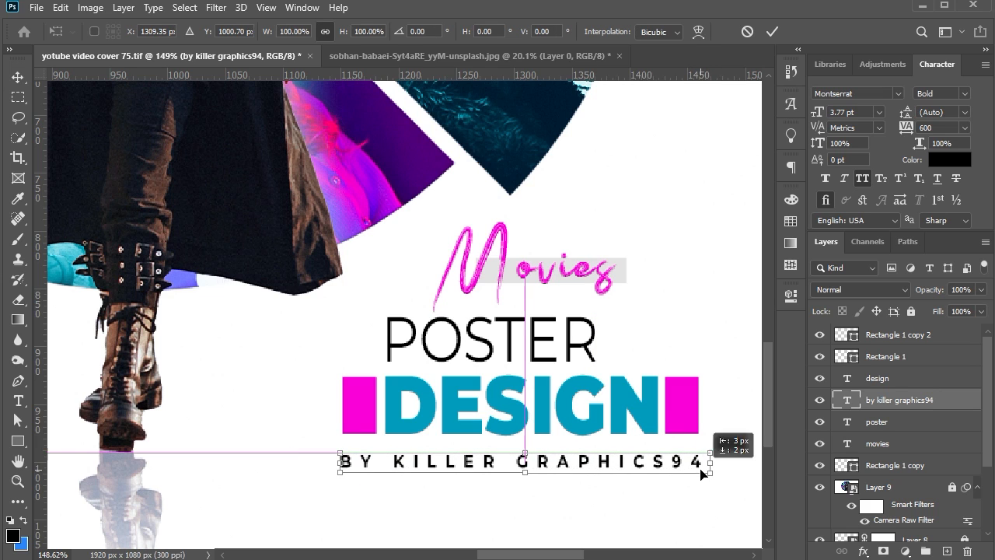
key(Return)
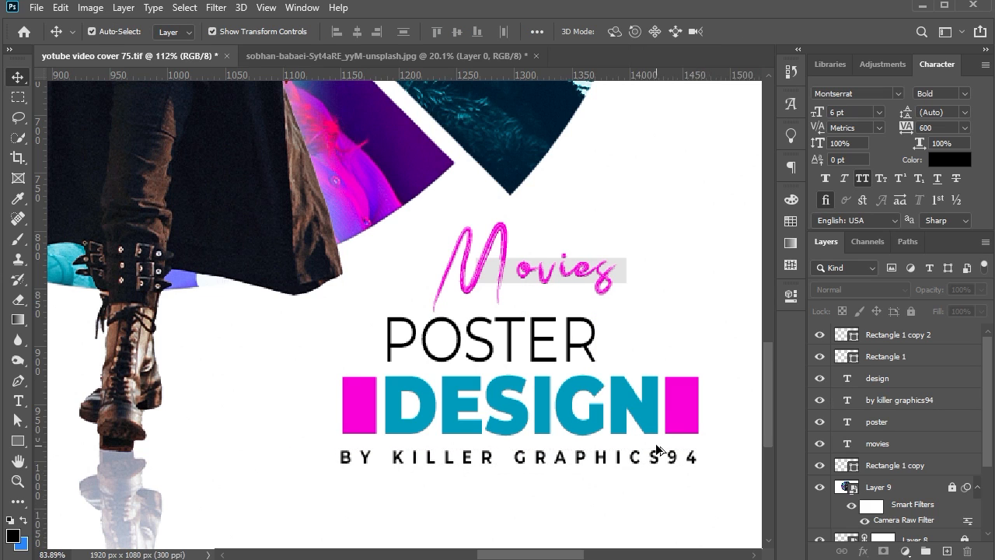
key(ctrl+0)
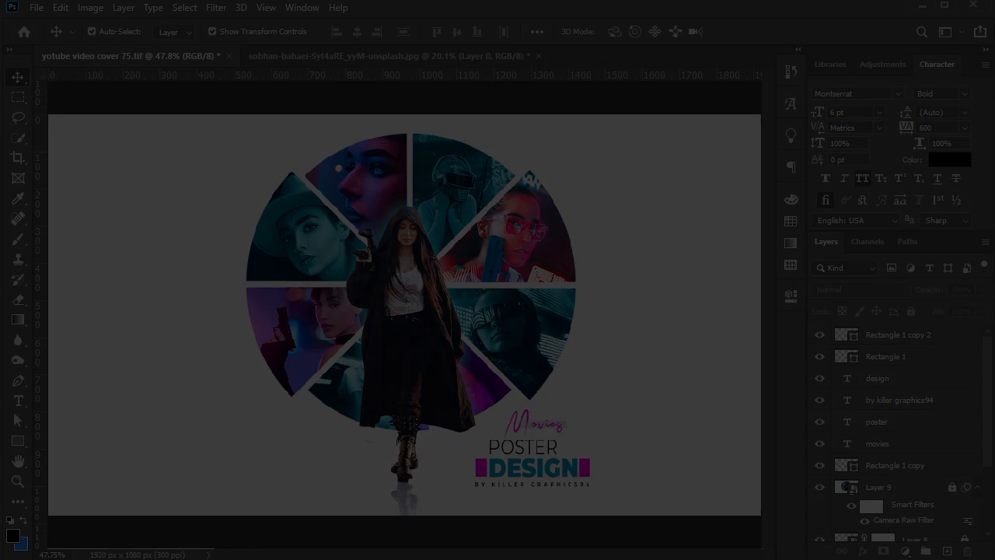